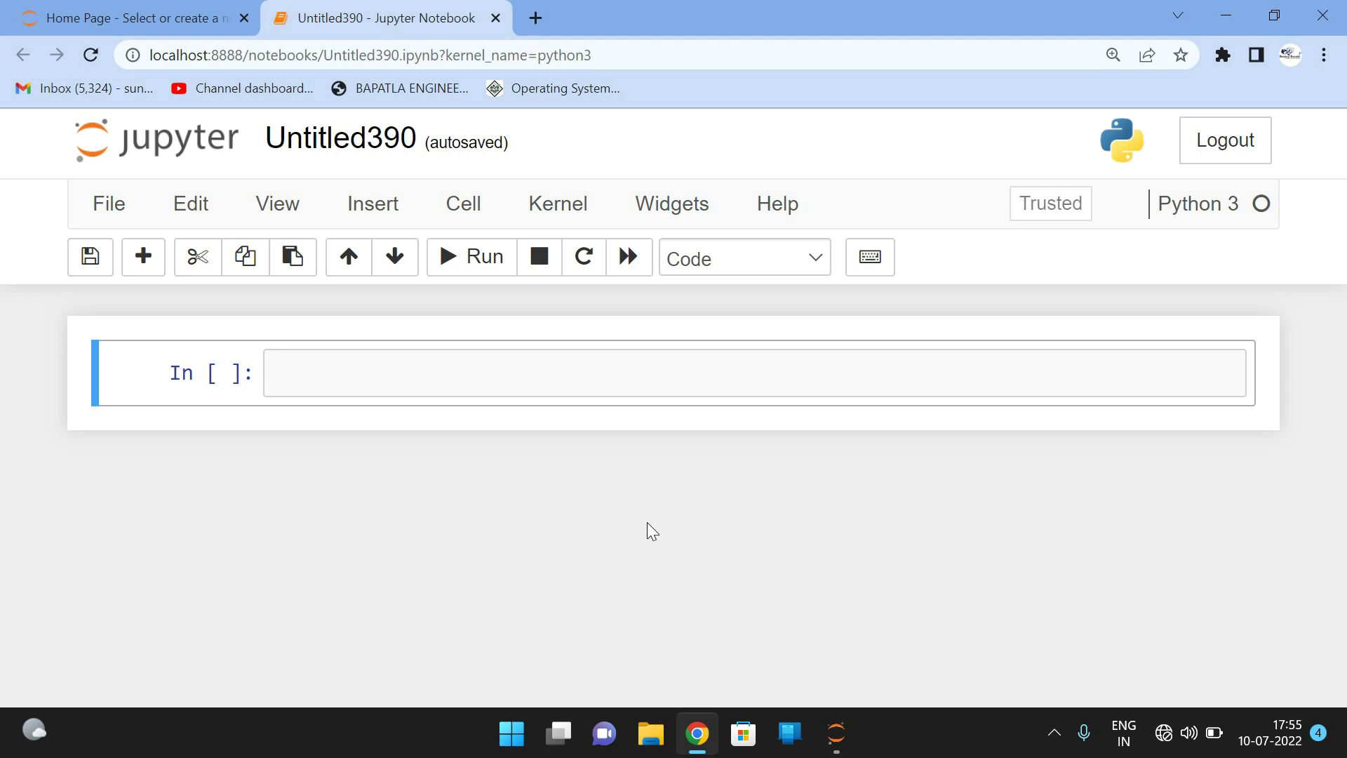
# Launch a maximized Notepad and write the heading 'rectangle( )'
pyautogui.press('super+r')
pyautogui.press('Return')
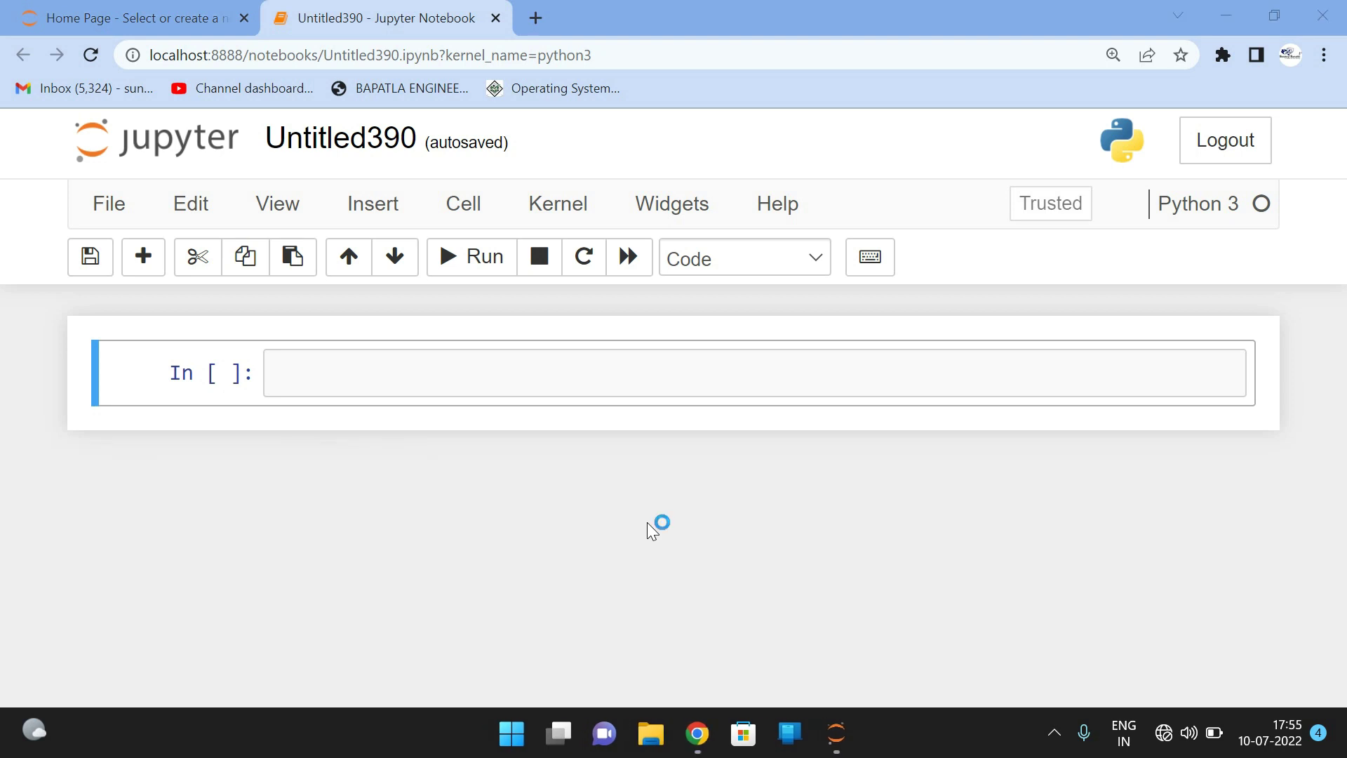
pyautogui.press('super+Up')
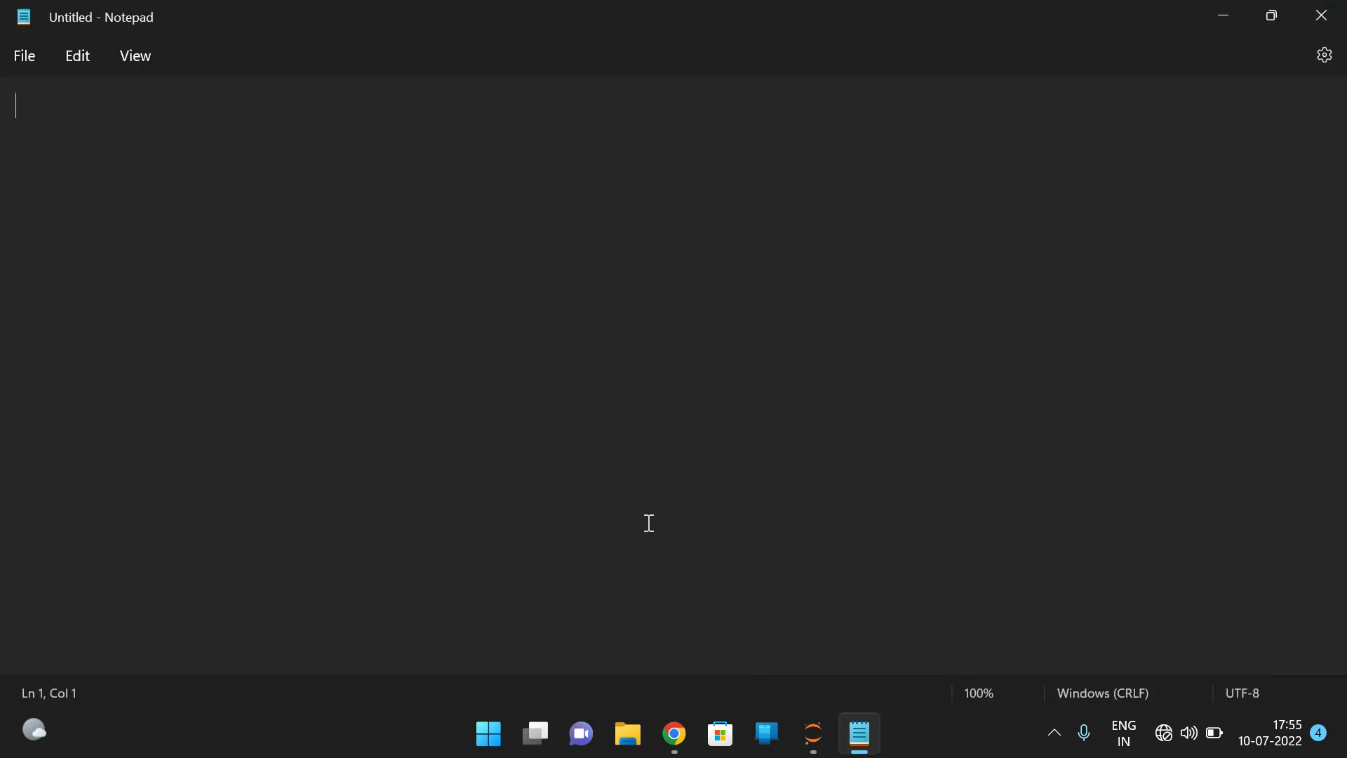
pyautogui.write('R')
pyautogui.press('BackSpace')
pyautogui.write('rex')
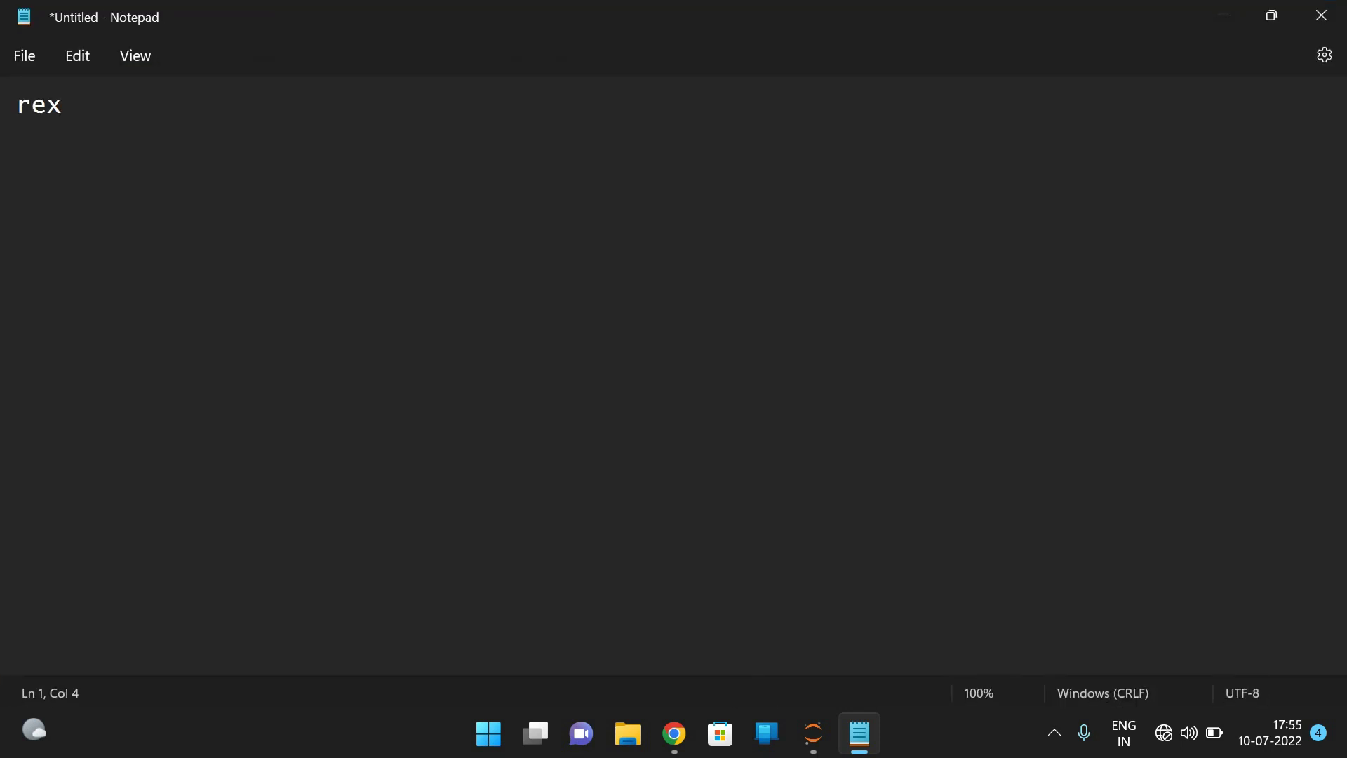
pyautogui.press('BackSpace')
pyautogui.write('cta')
pyautogui.write('b')
pyautogui.press('BackSpace')
pyautogui.write('ngle')
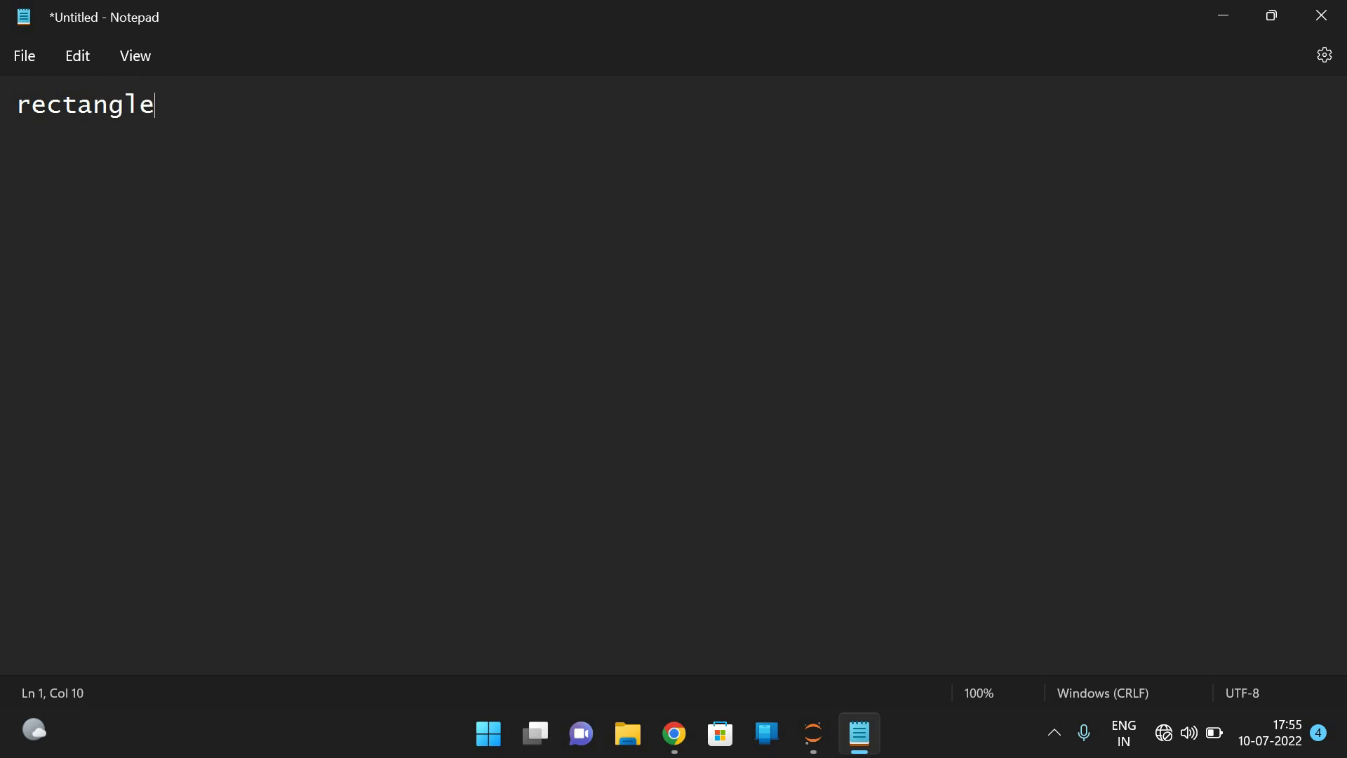
pyautogui.write('( )\\')
pyautogui.press('BackSpace')
# Add the lines 'This function is used to draw a rectangle on the image' and 'It takes 5 arguments'
pyautogui.press('Return')
pyautogui.write('This')
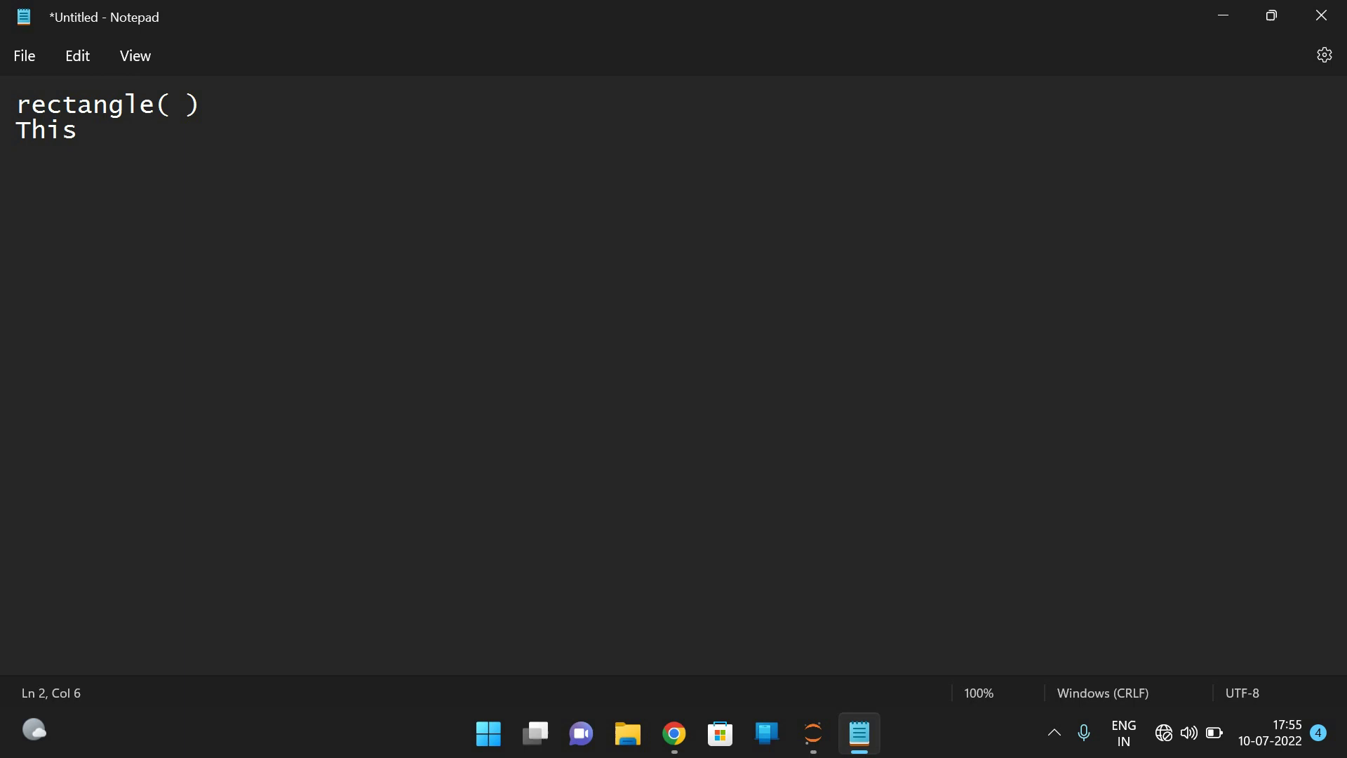
pyautogui.click(19, 131)
pyautogui.press('Return')
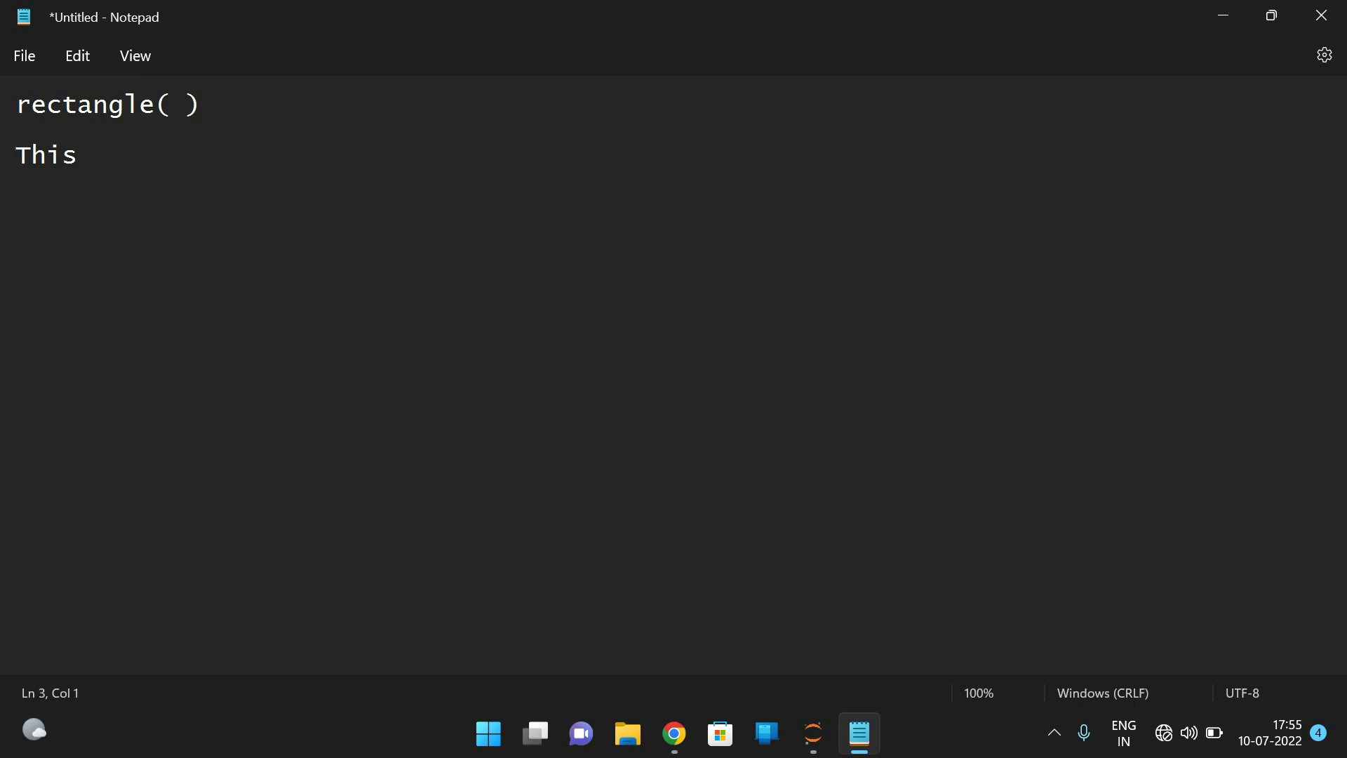
pyautogui.click(124, 151)
pyautogui.write('fun')
pyautogui.write('ction is u')
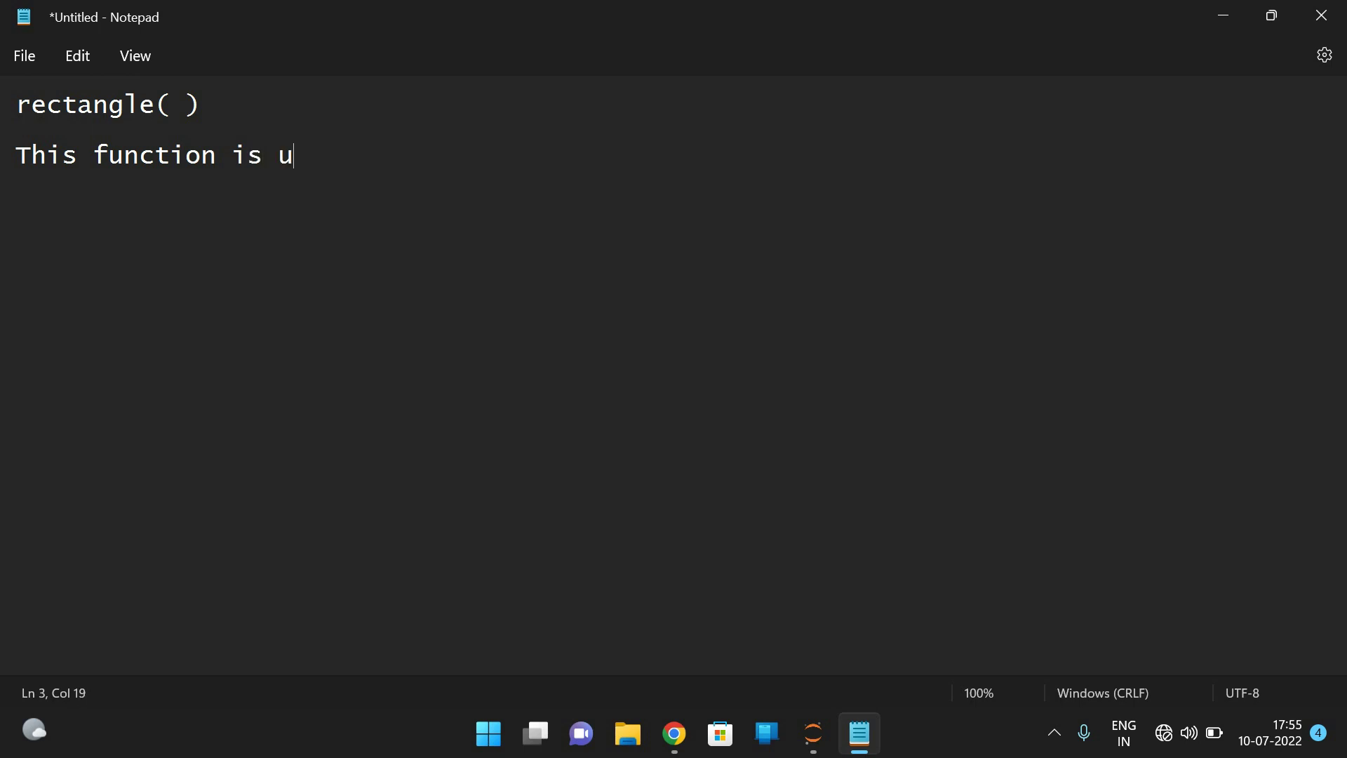
pyautogui.write('sed to dr')
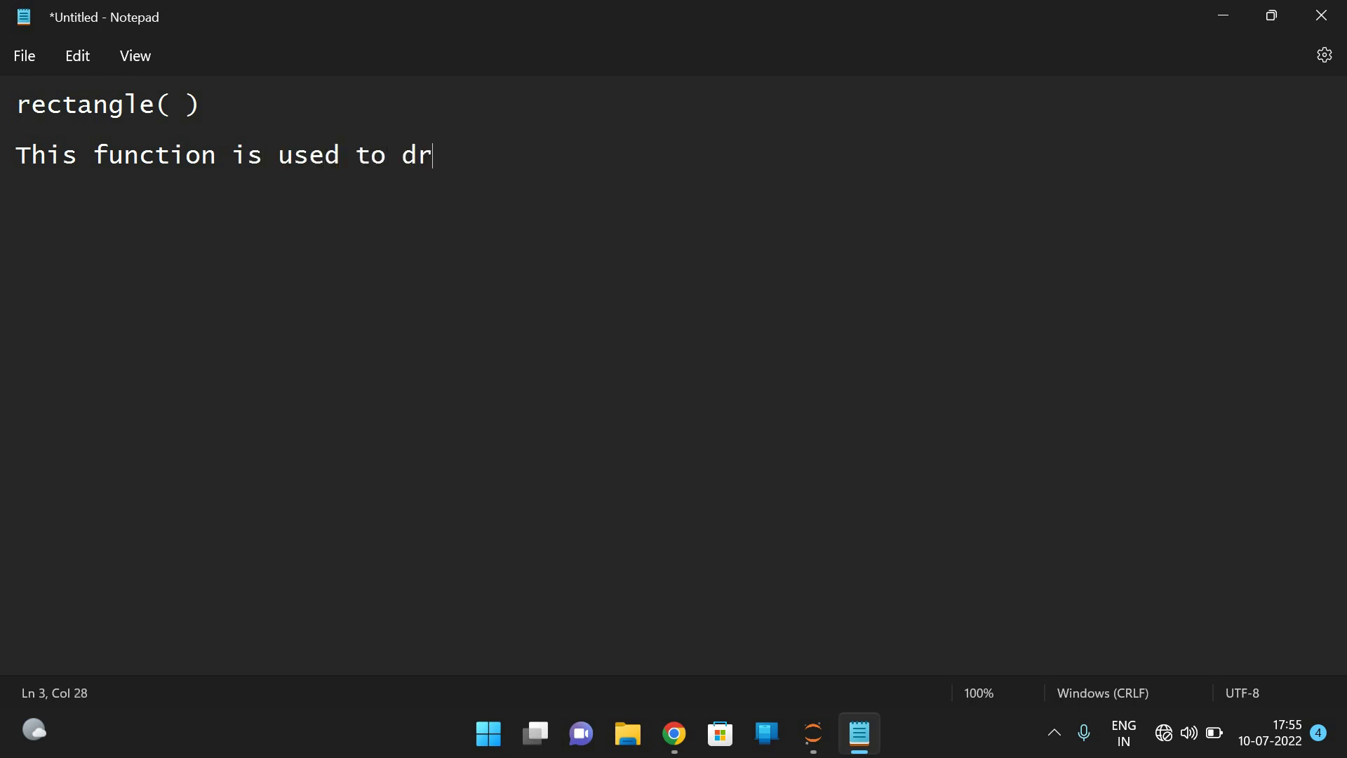
pyautogui.write('aw a rect')
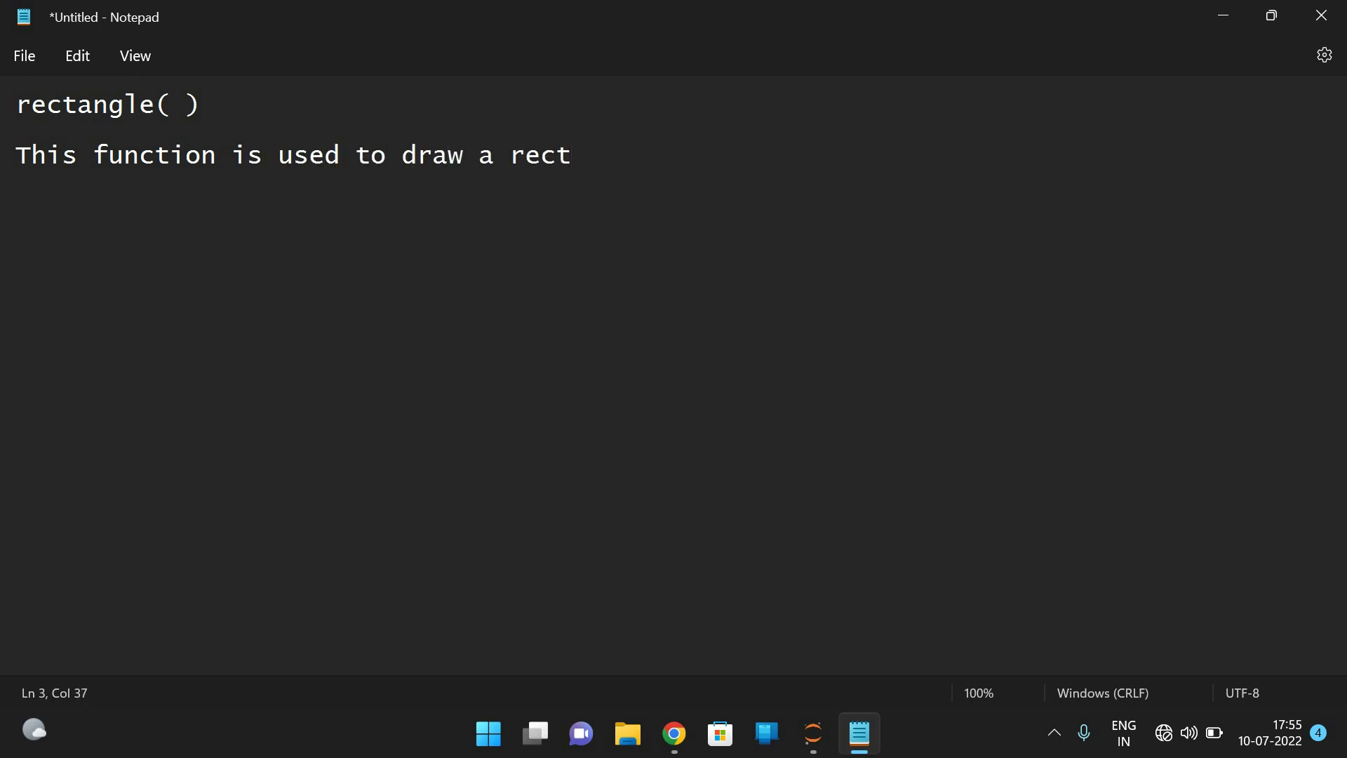
pyautogui.write('angle o')
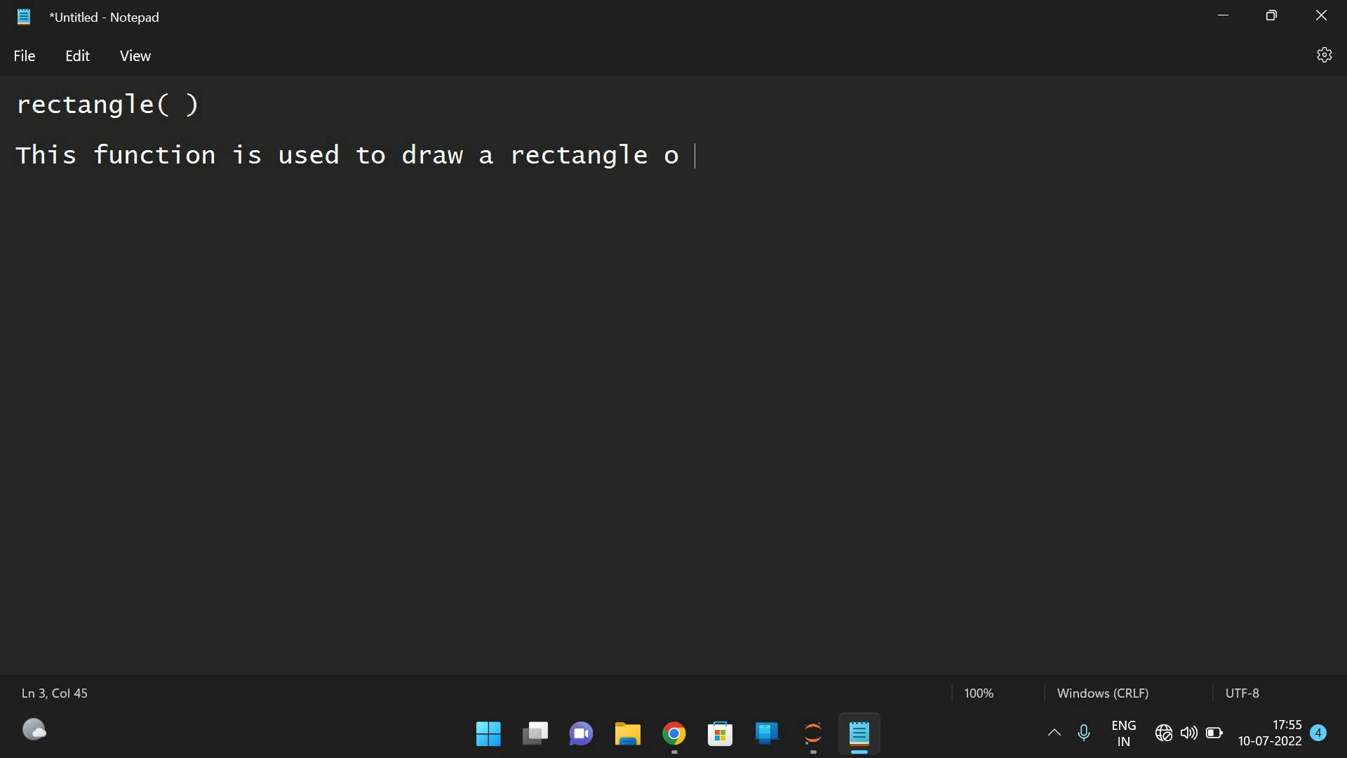
pyautogui.press('BackSpace')
pyautogui.write('n the image')
pyautogui.press('Return')
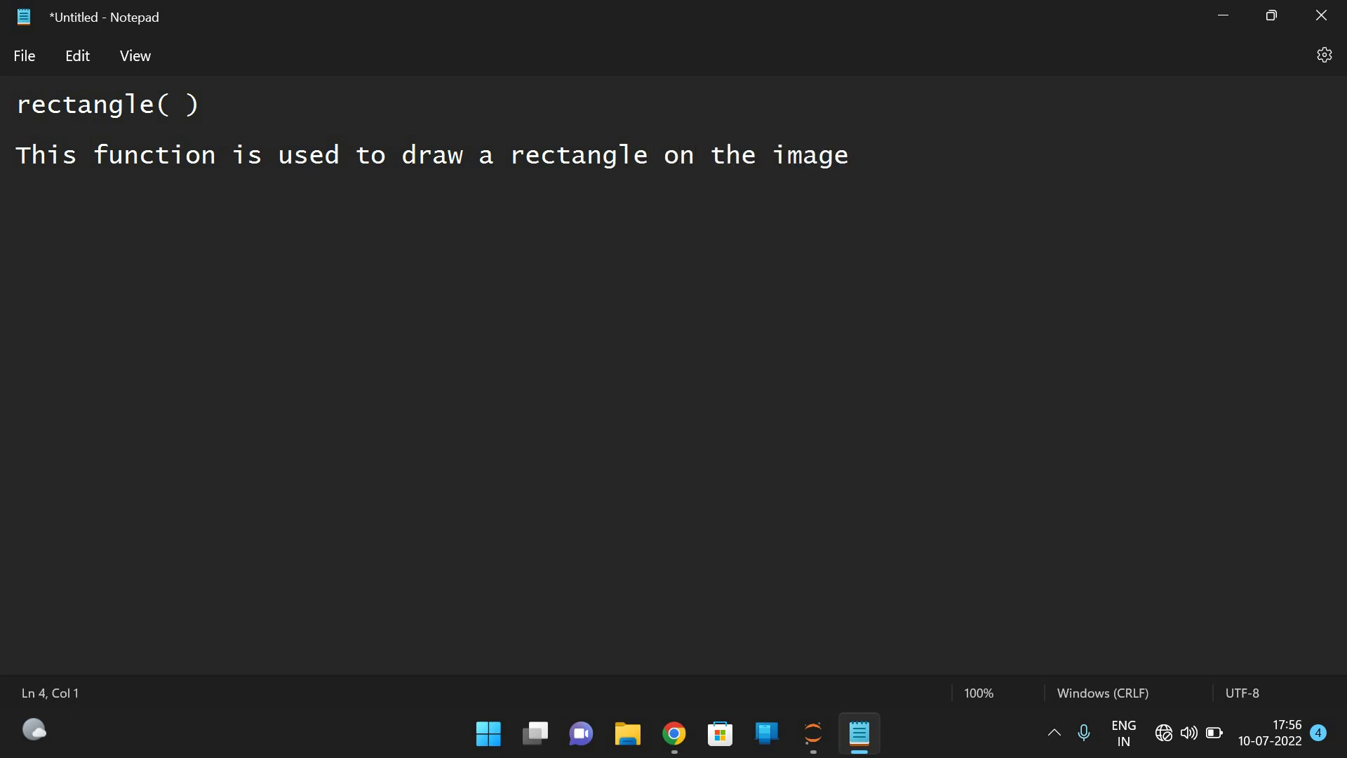
pyautogui.press('Return')
pyautogui.write('It ta')
pyautogui.write('kes 5 a')
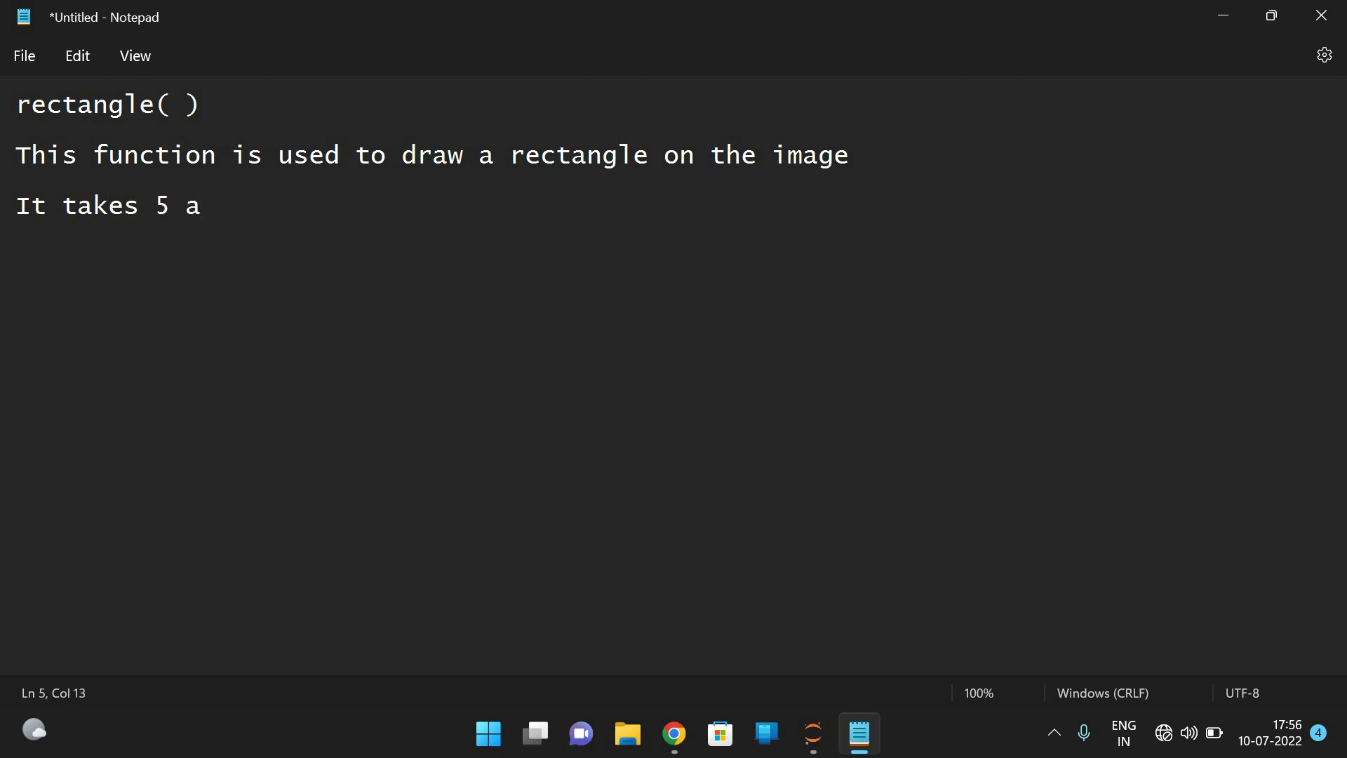
pyautogui.write('rguments')
pyautogui.press('Return')
pyautogui.press('Return')
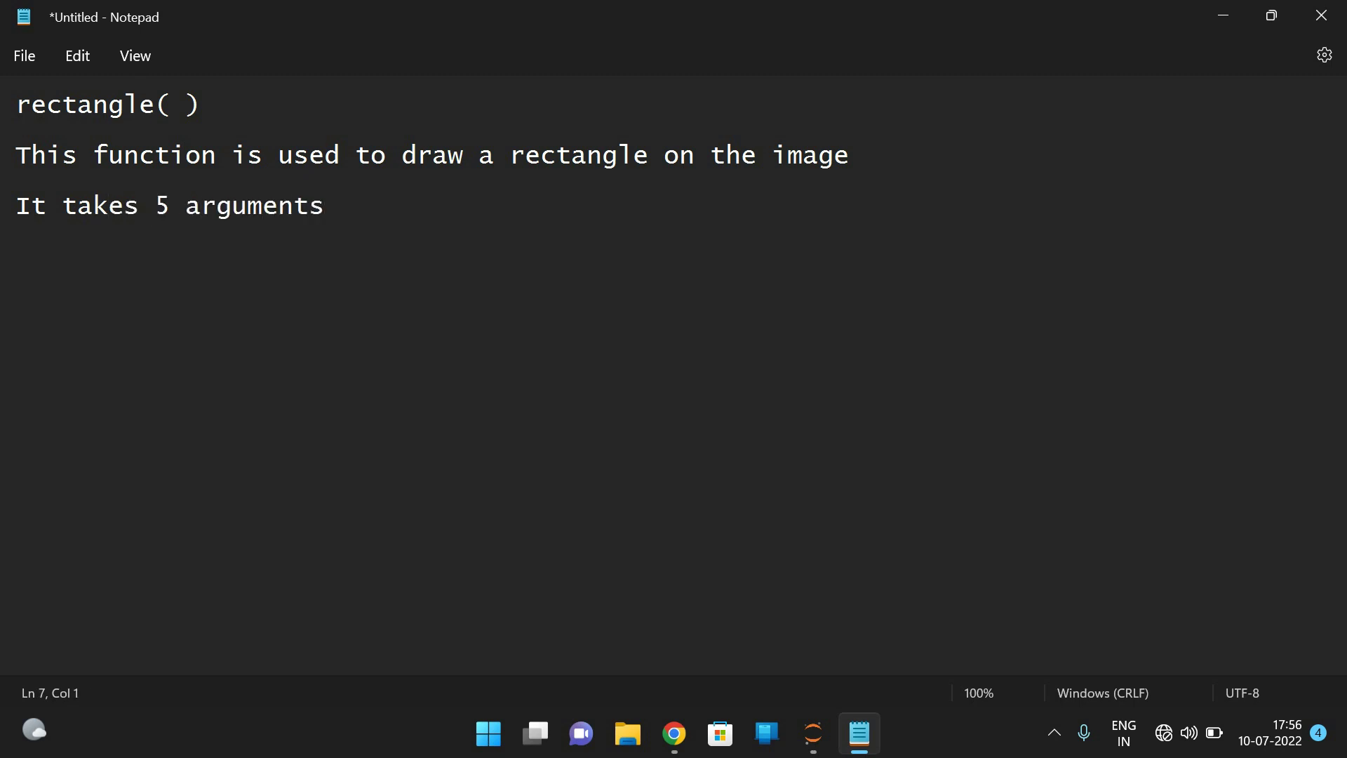
pyautogui.write('aerg-1 : ')
pyautogui.write('Image')
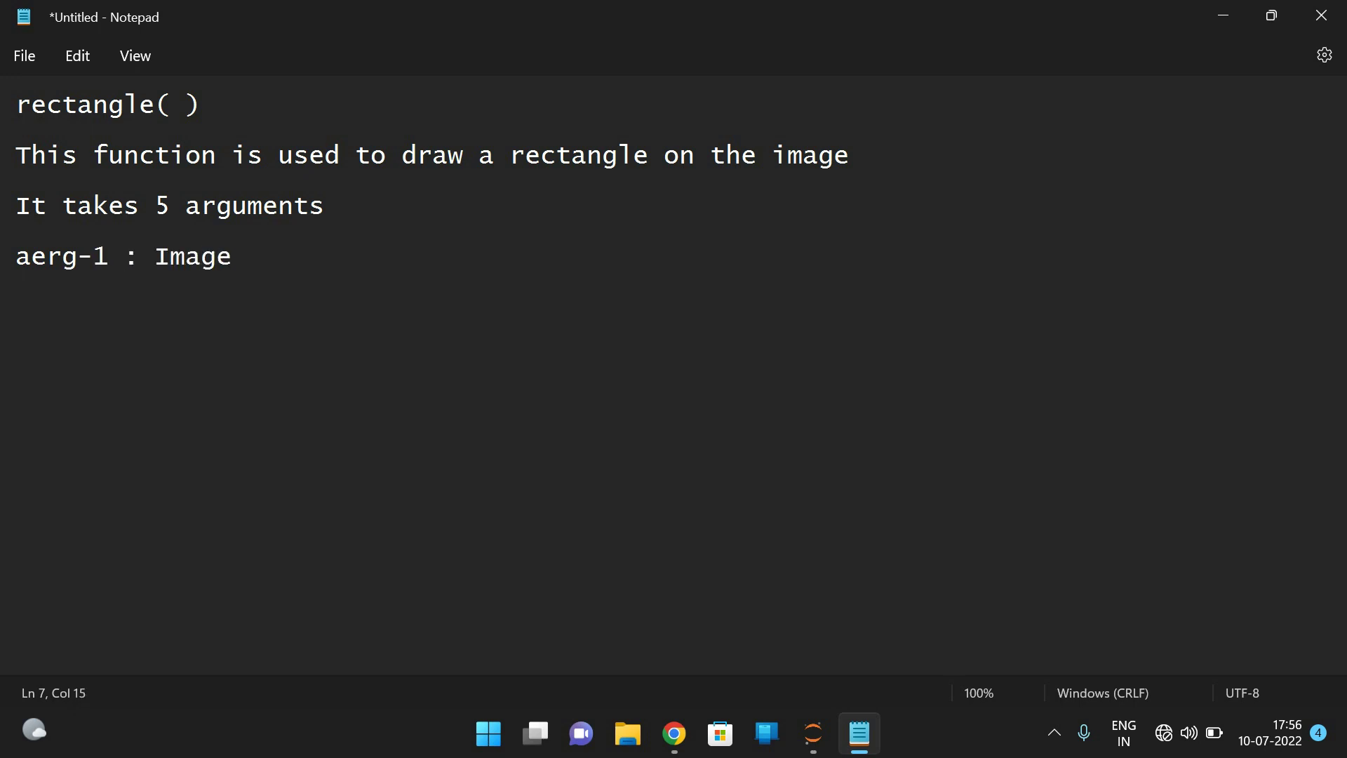
# Correct 'aerg-1' to 'arg-1' and add the start point (x,y) argument line
pyautogui.press('Return')
pyautogui.press('Up')
pyautogui.press('Right')
pyautogui.press('BackSpace')
pyautogui.press('Down')
pyautogui.write('r')
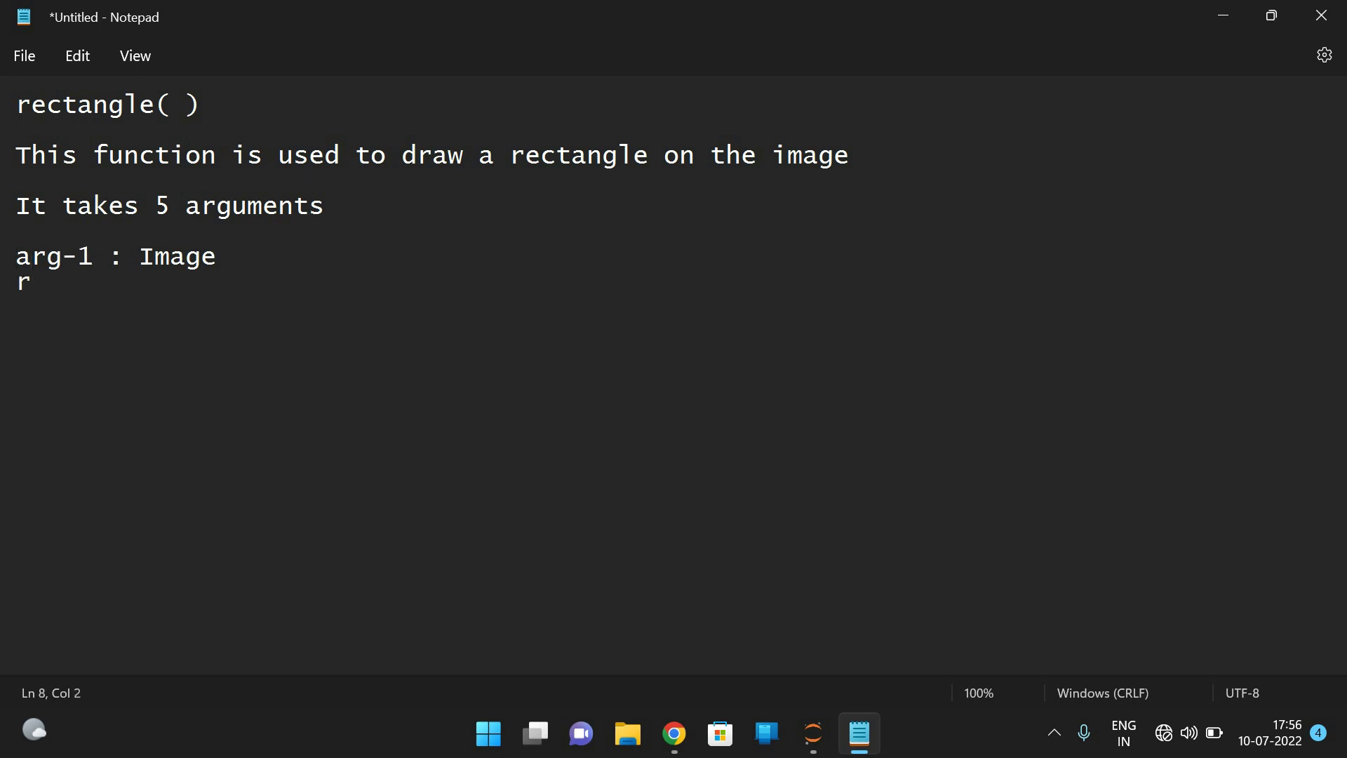
pyautogui.write('g')
pyautogui.press('BackSpace')
pyautogui.press('BackSpace')
pyautogui.write('arg-')
pyautogui.write('2 : s')
pyautogui.write('tart poi')
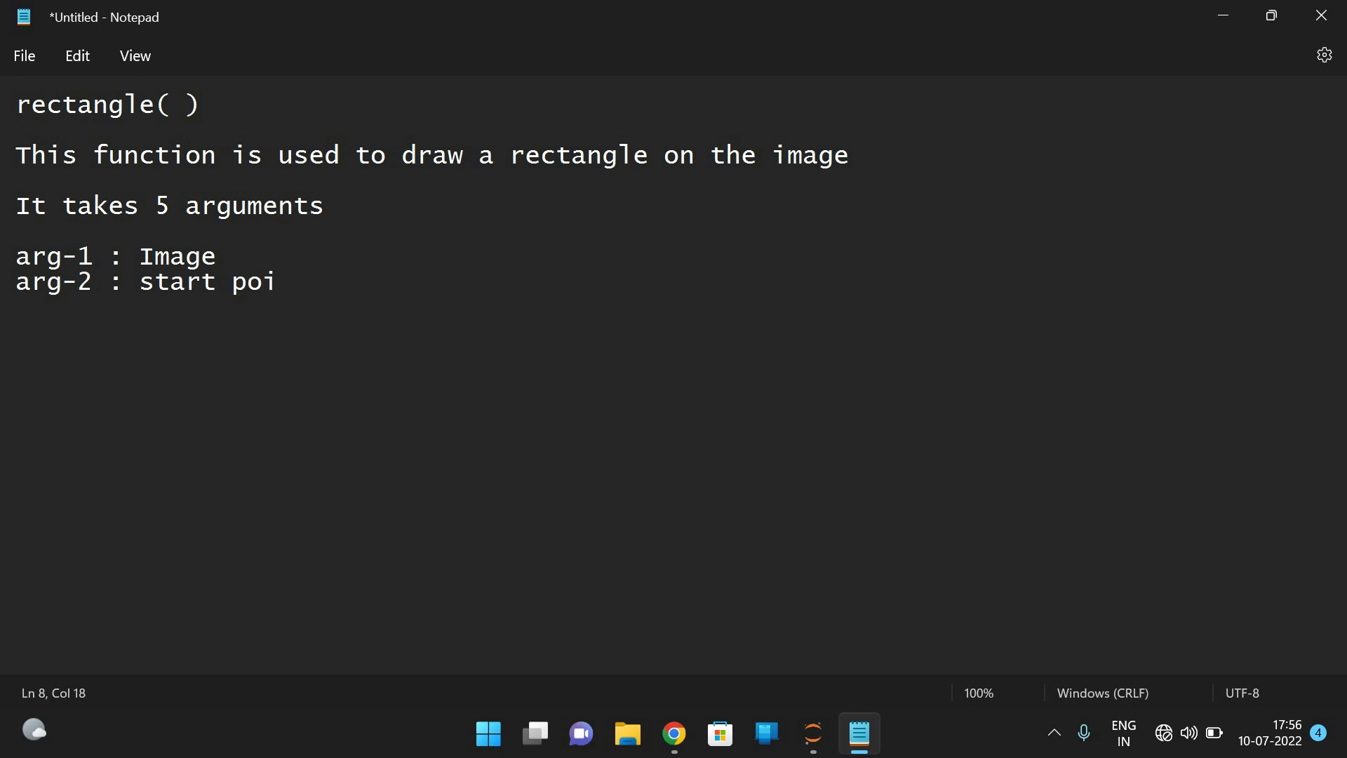
pyautogui.write('nt (x,')
pyautogui.write('y0')
pyautogui.press('BackSpace')
pyautogui.write(')')
# Add 'arg-3 : stop point (x,y)' and 'arg-4 : color (R,G,B)', each value 0 to 255
pyautogui.press('Return')
pyautogui.write('arg')
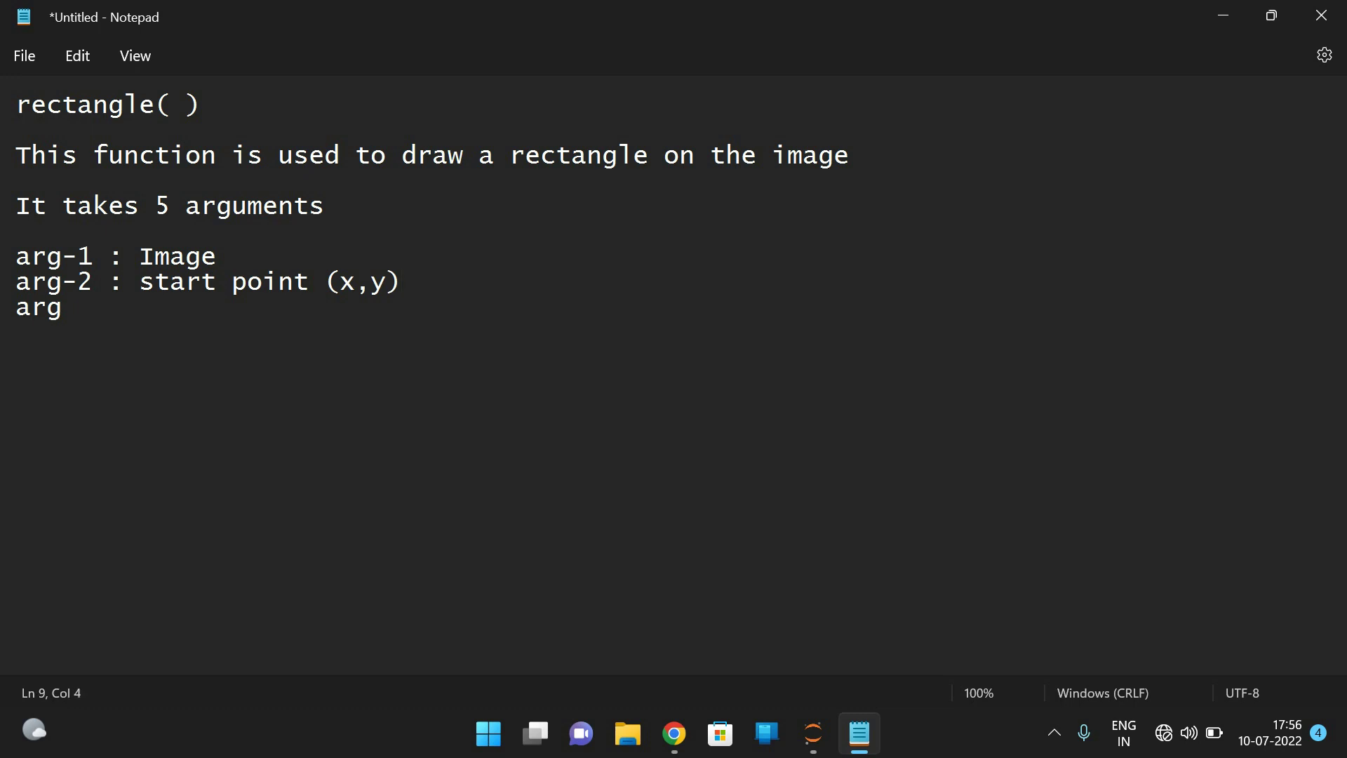
pyautogui.write('-3 ')
pyautogui.write(': stop ')
pyautogui.write('point ')
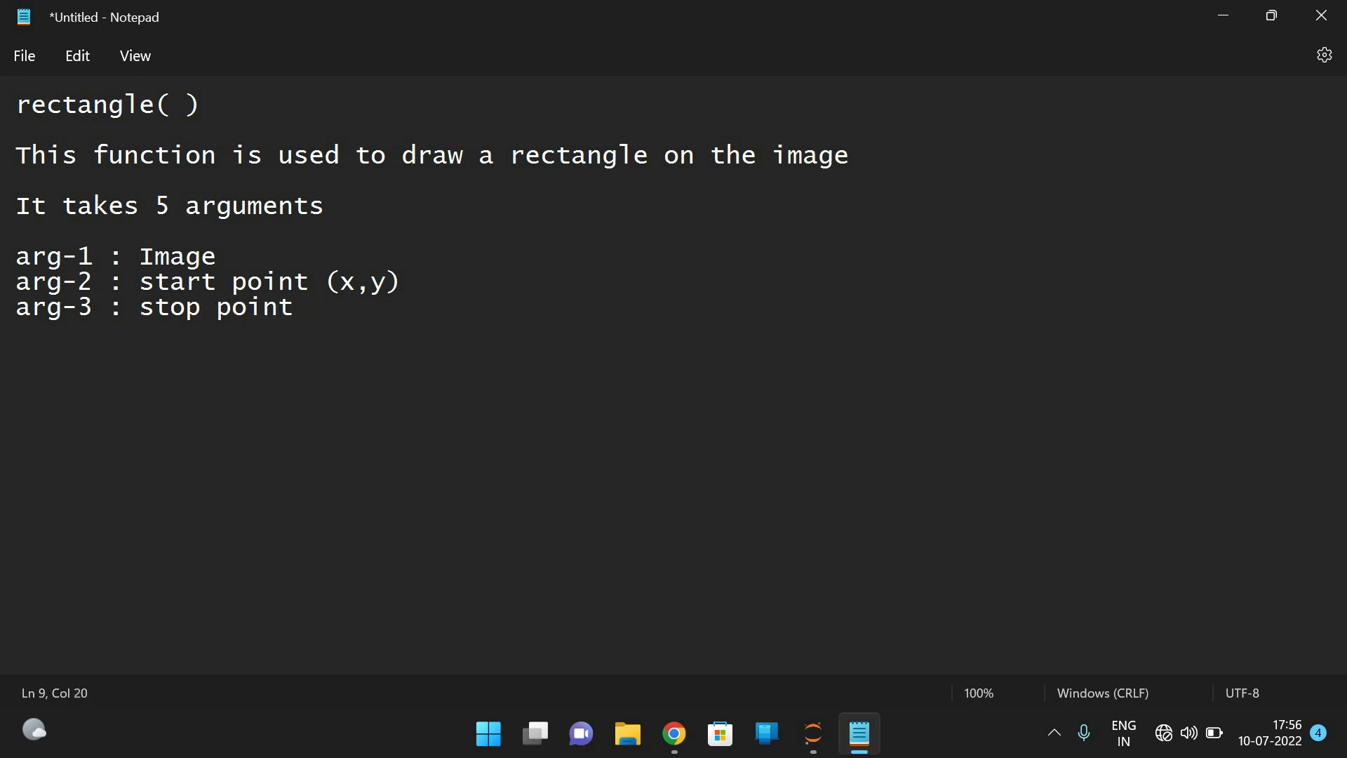
pyautogui.write('(x,')
pyautogui.write('y)')
pyautogui.press('Return')
pyautogui.write('ar')
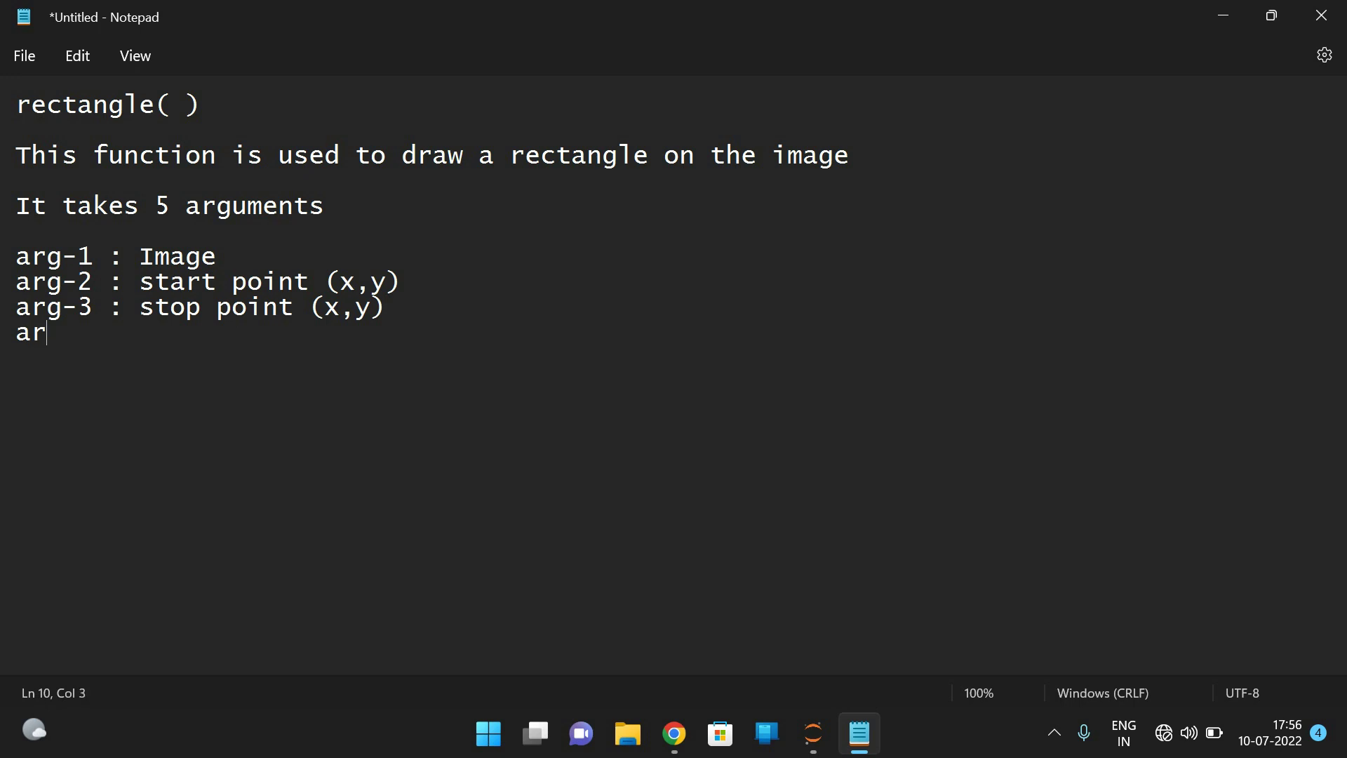
pyautogui.write('g-4 : ')
pyautogui.write('color ')
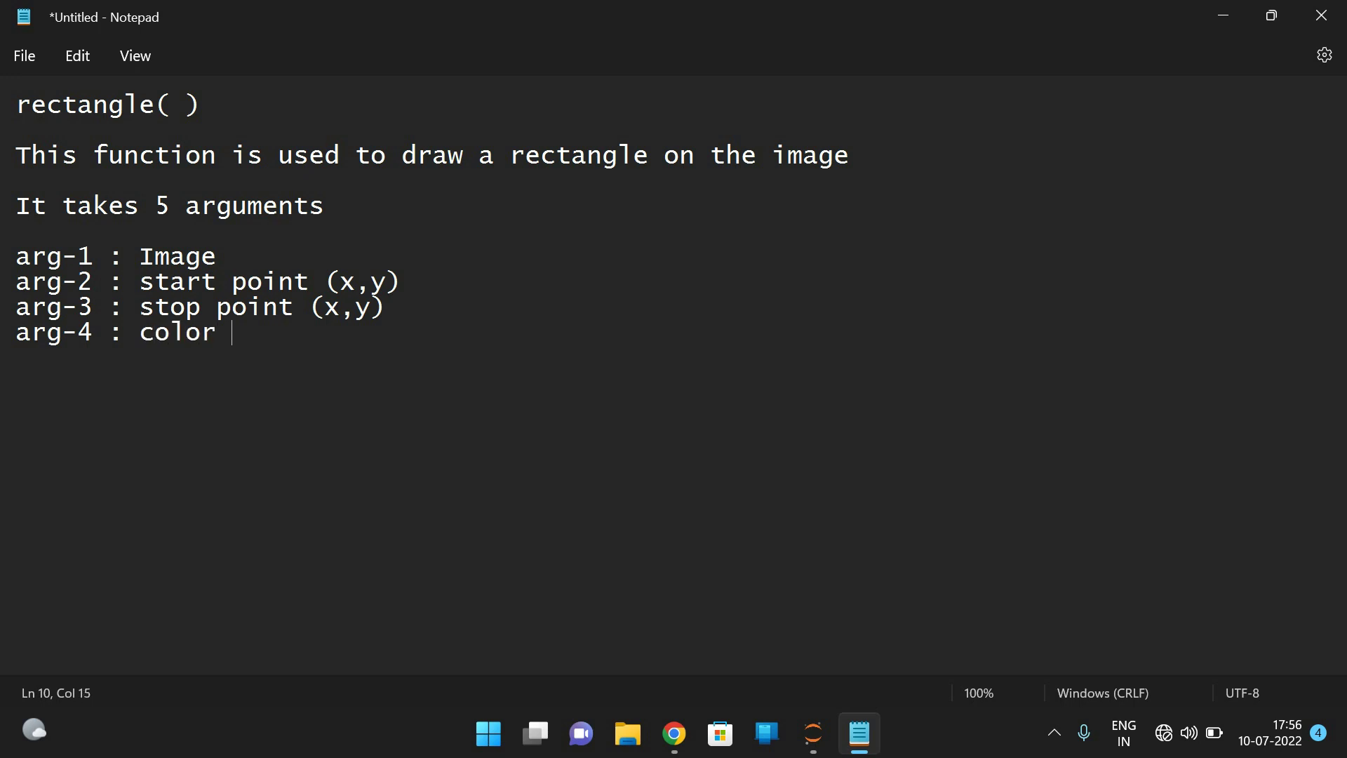
pyautogui.write('(R')
pyautogui.write(',G,B')
pyautogui.write(') ')
pyautogui.write('eac')
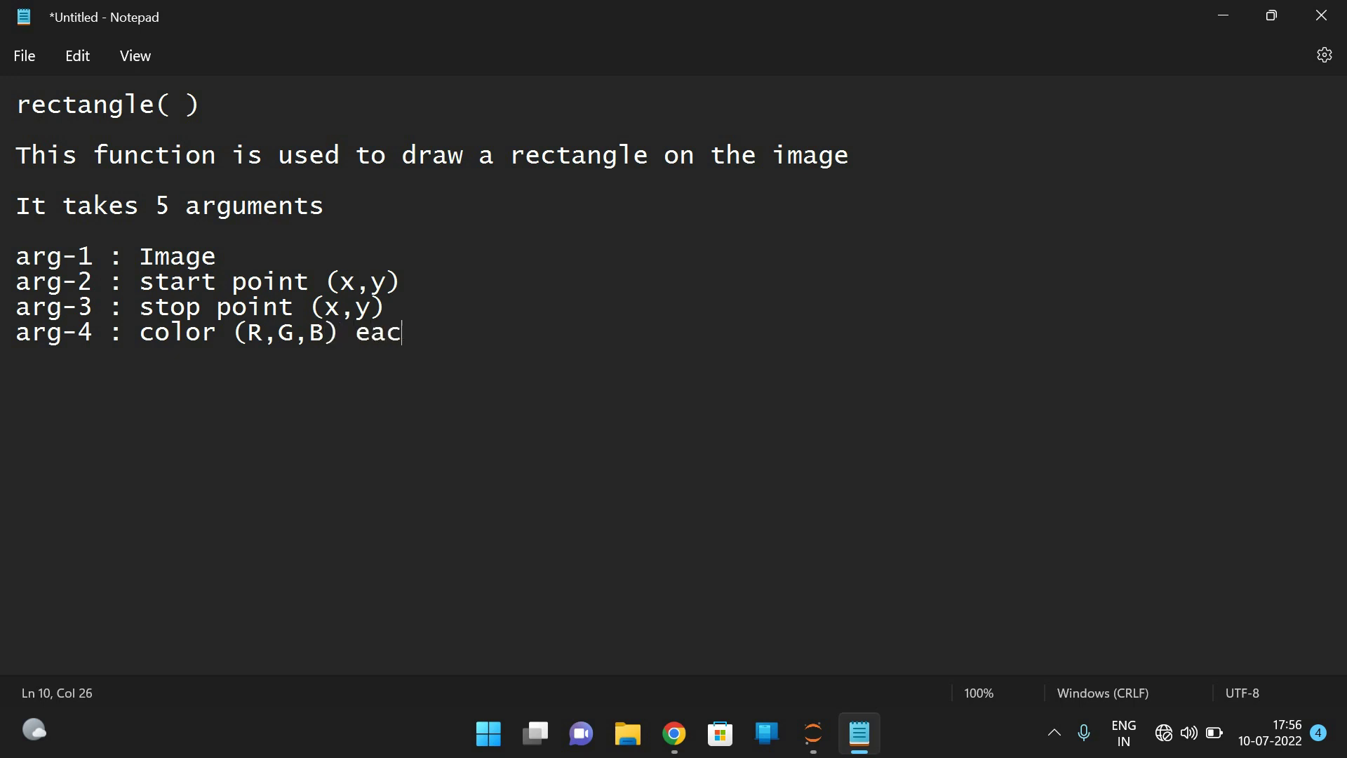
pyautogui.write('h color ')
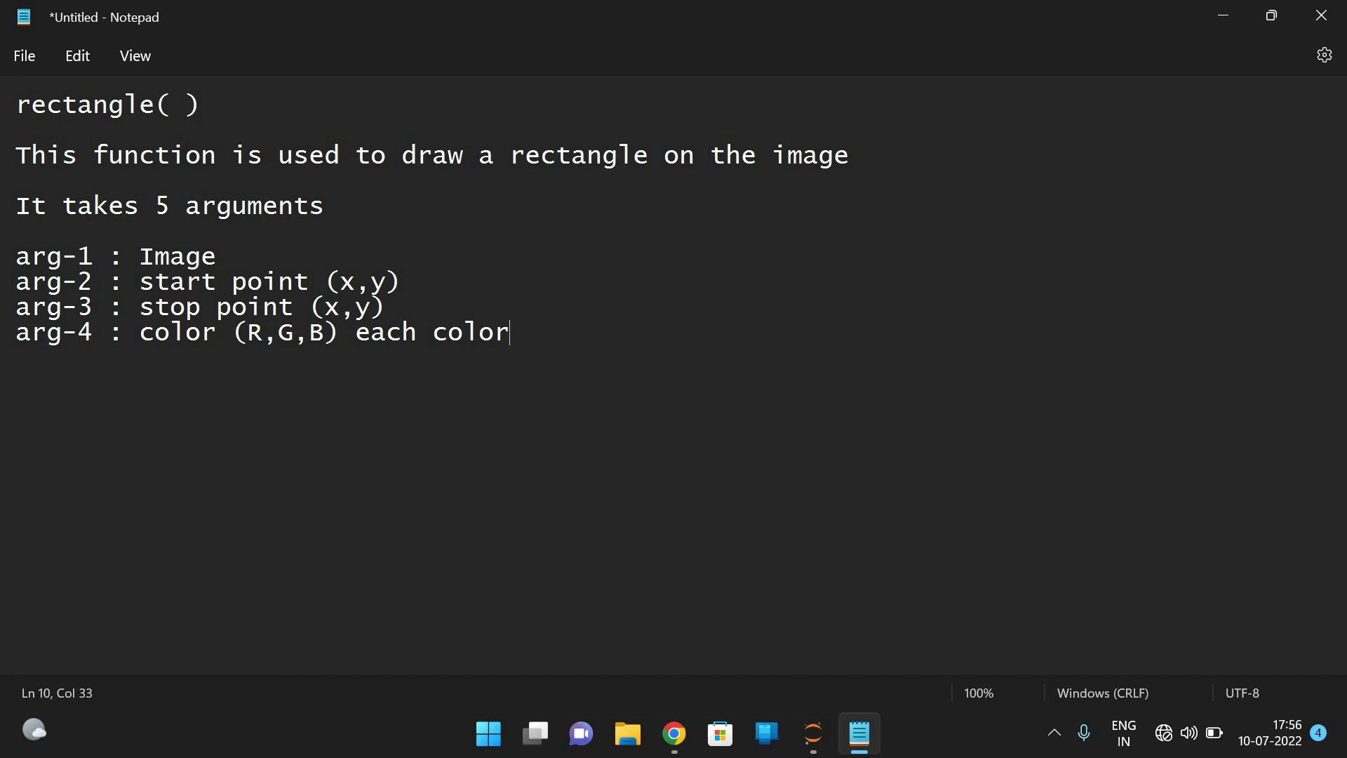
pyautogui.write('with')
pyautogui.press('BackSpace')
pyautogui.press('BackSpace')
pyautogui.press('BackSpace')
pyautogui.press('BackSpace')
pyautogui.write('having a val')
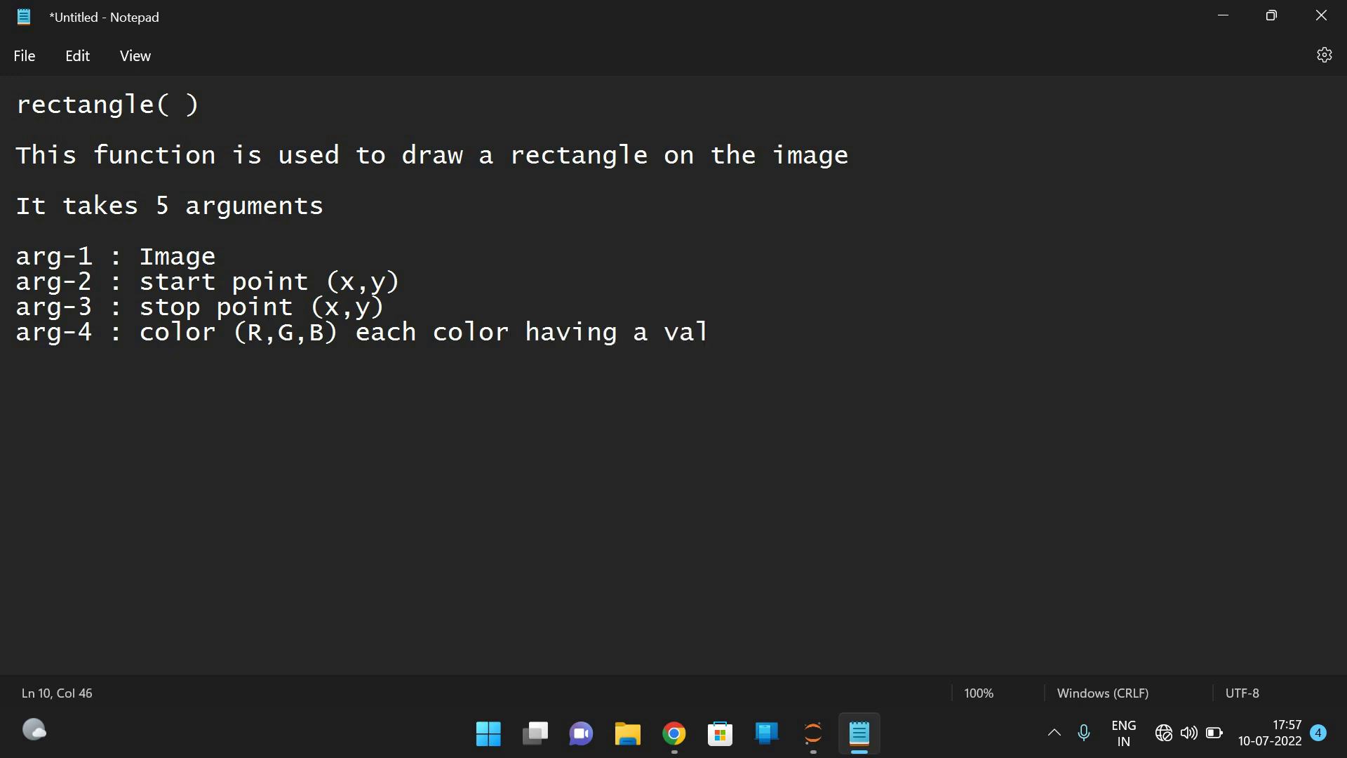
pyautogui.write('ue between ')
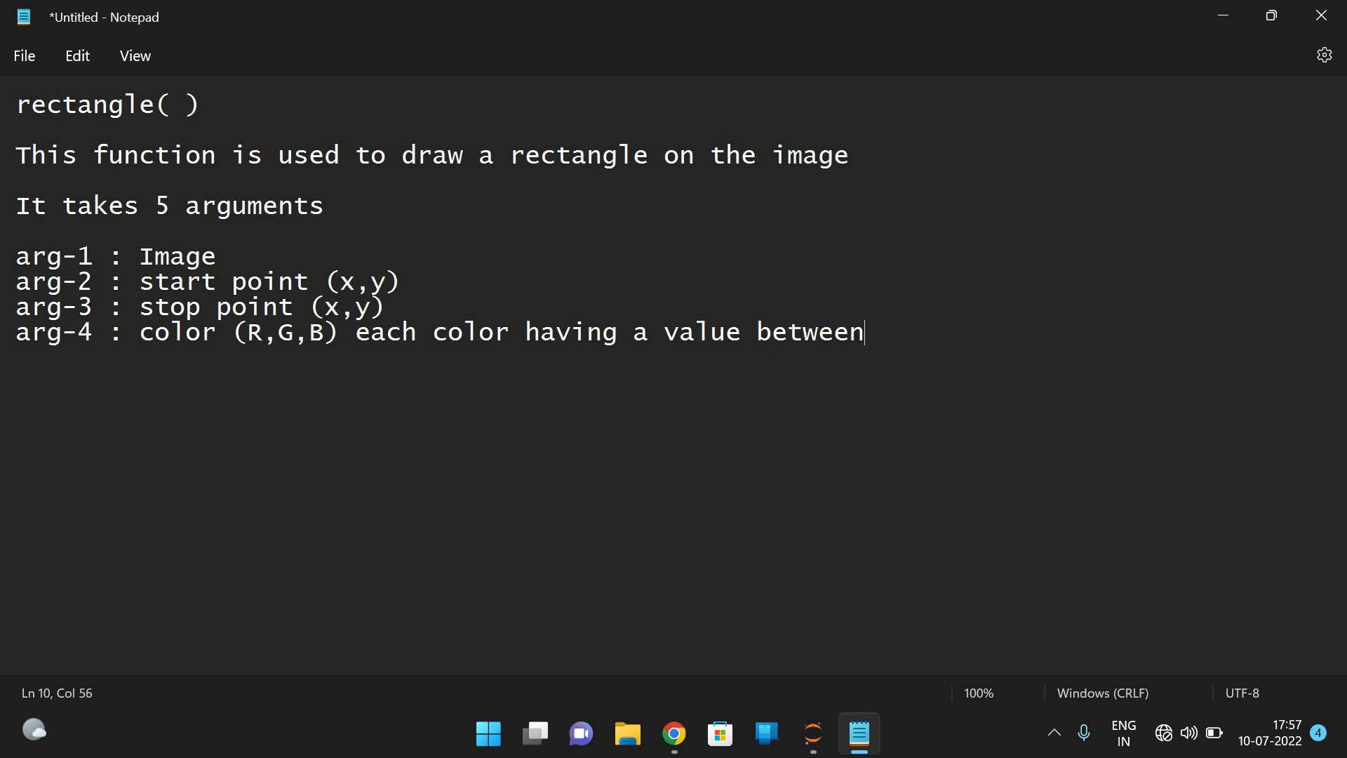
pyautogui.write('0 to 2')
pyautogui.write('55')
# Add the line 'arg-5 : Thickness' followed by an empty line
pyautogui.press('Return')
pyautogui.write('arg')
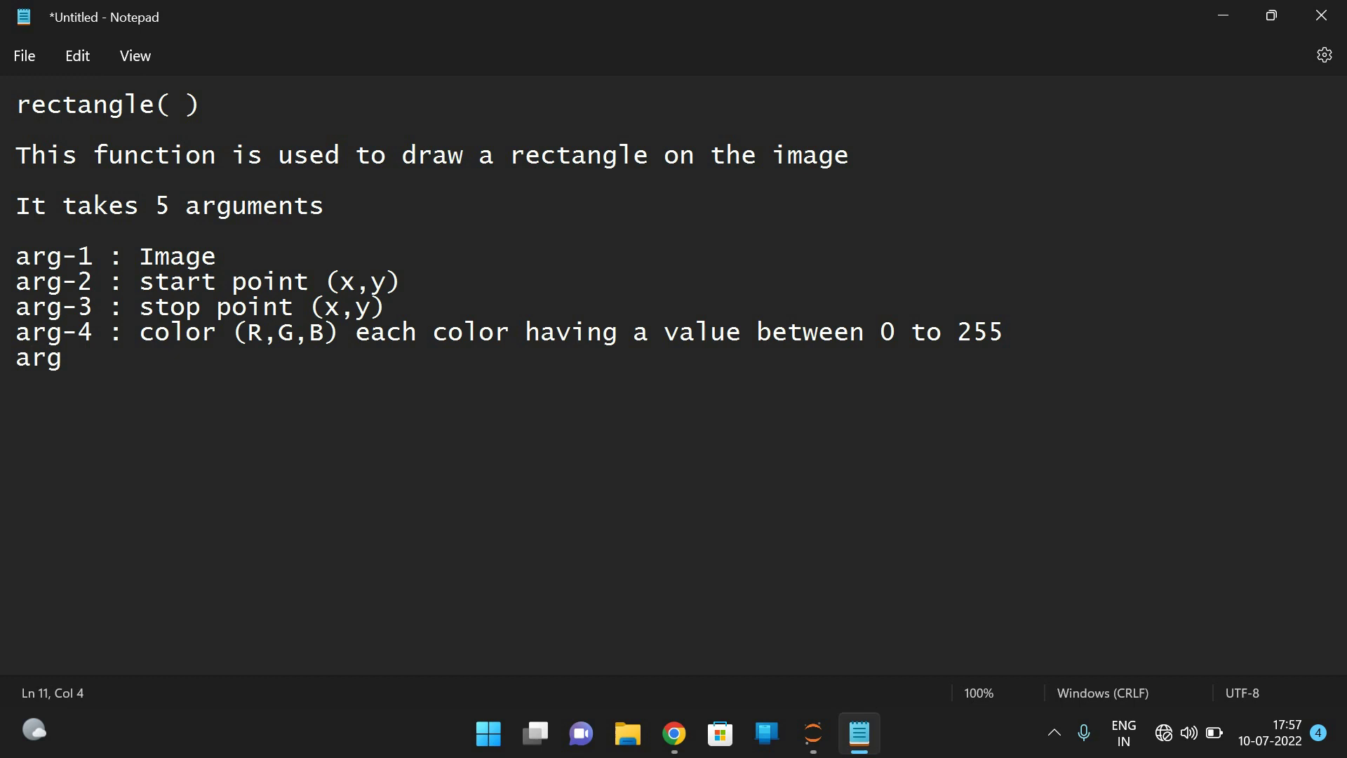
pyautogui.write('-5')
pyautogui.write(' : This')
pyautogui.press('BackSpace')
pyautogui.write('ch')
pyautogui.press('BackSpace')
pyautogui.write('k')
pyautogui.write('ness')
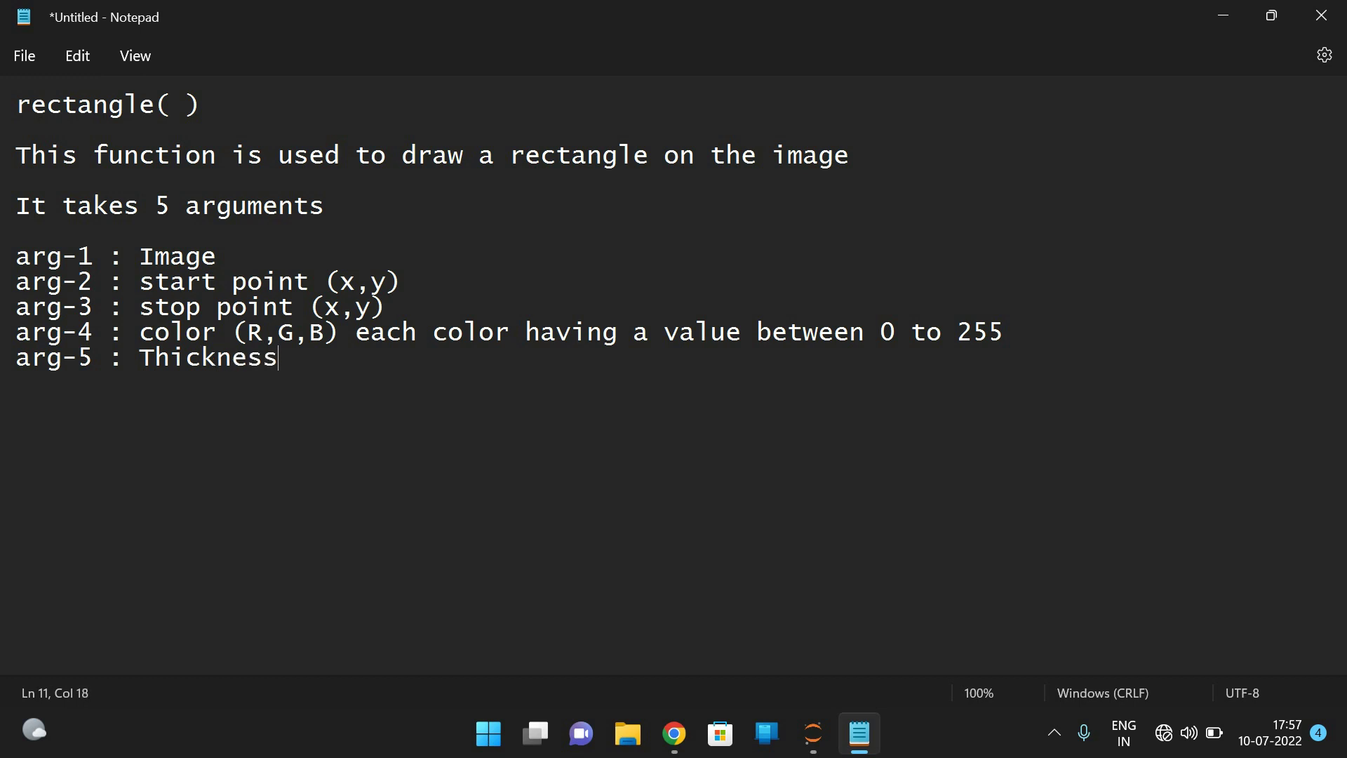
pyautogui.press('Return')
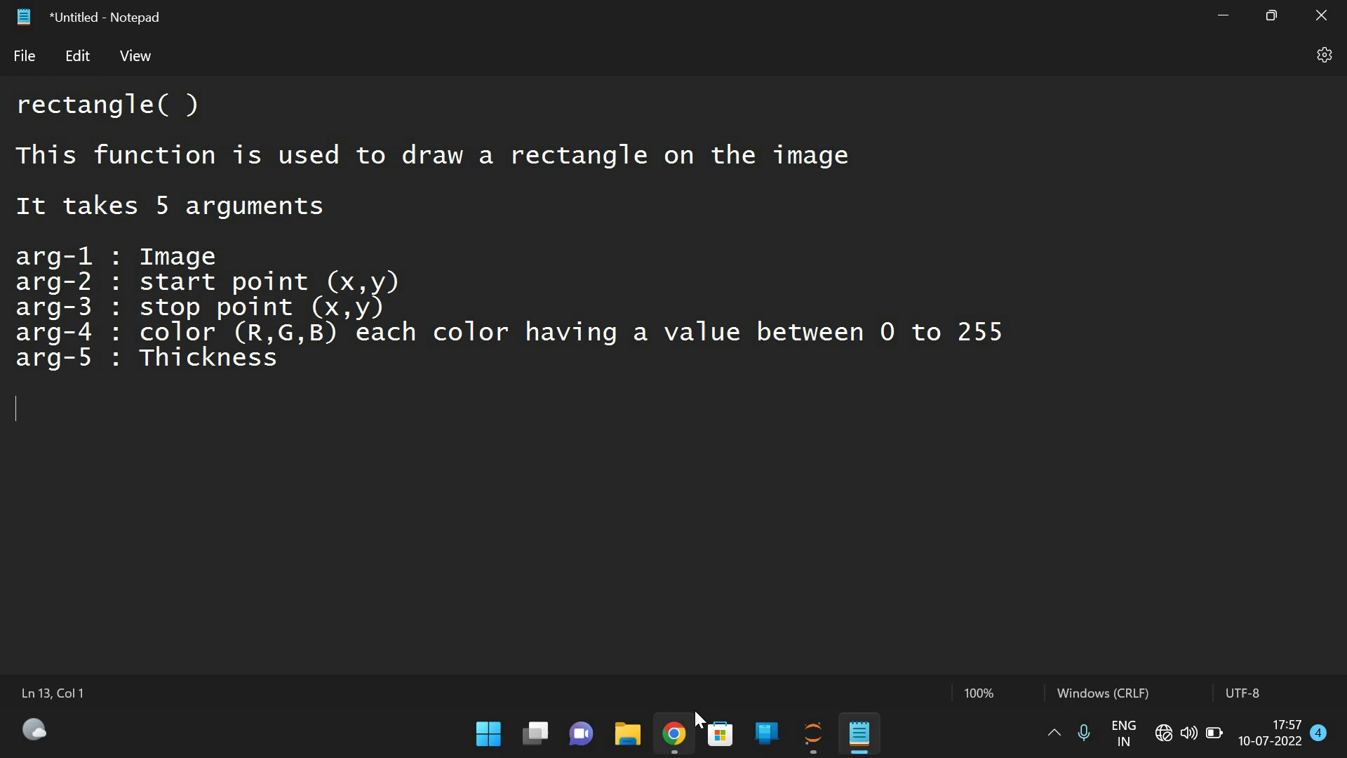
# Enter 'import cv2' and 'img=cv3.imread()' on two lines of the Jupyter code cell
pyautogui.click(675, 733)
pyautogui.click(422, 357)
pyautogui.write('im')
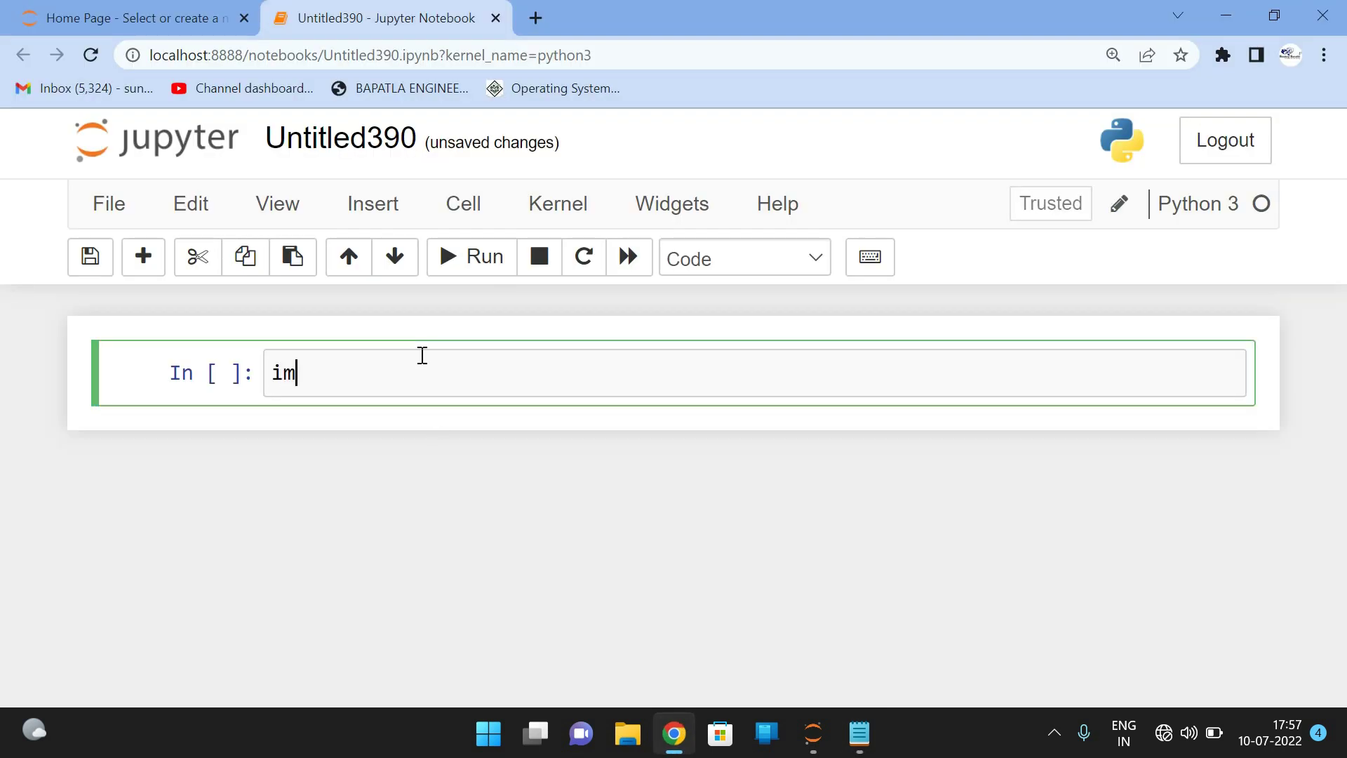
pyautogui.write('port cv')
pyautogui.write('2')
pyautogui.press('Return')
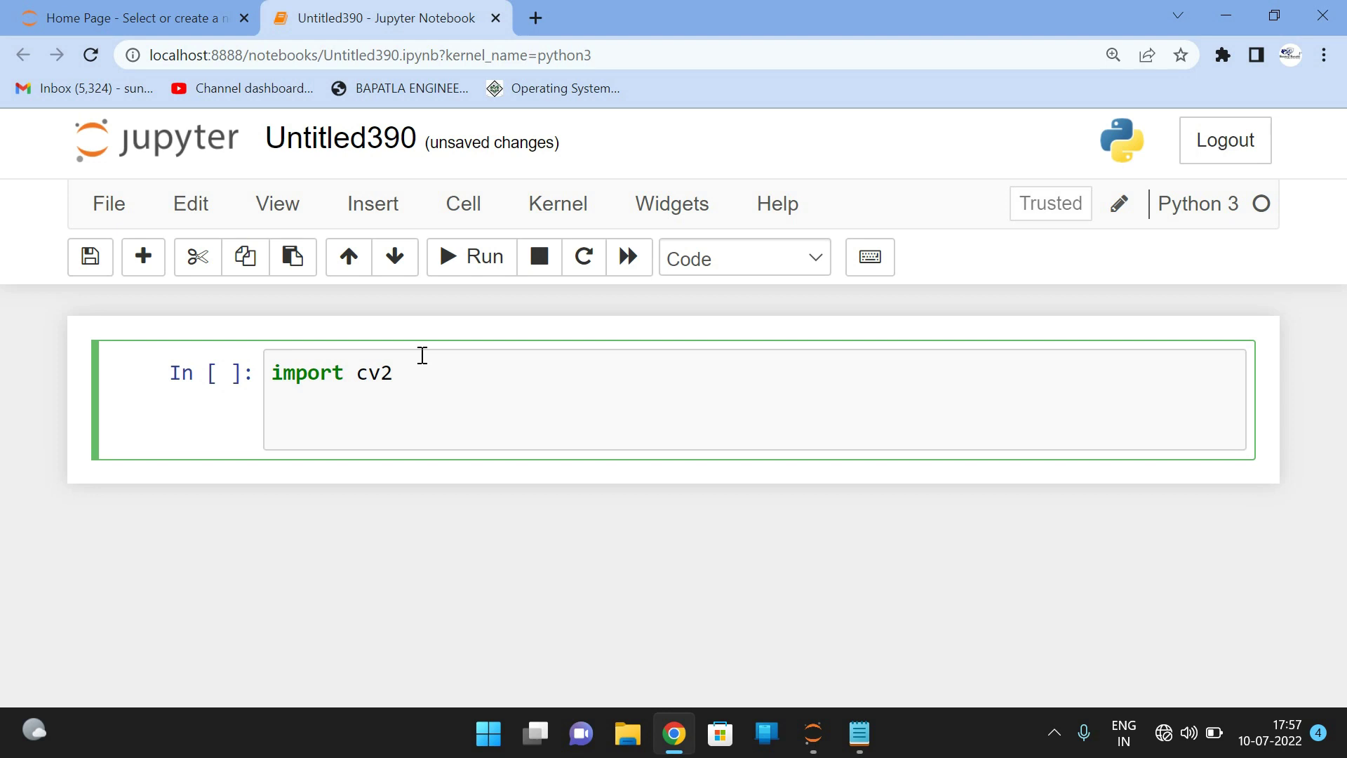
pyautogui.write('c')
pyautogui.press('BackSpace')
pyautogui.write('img=')
pyautogui.write('cv3.ima')
pyautogui.press('BackSpace')
pyautogui.write('r')
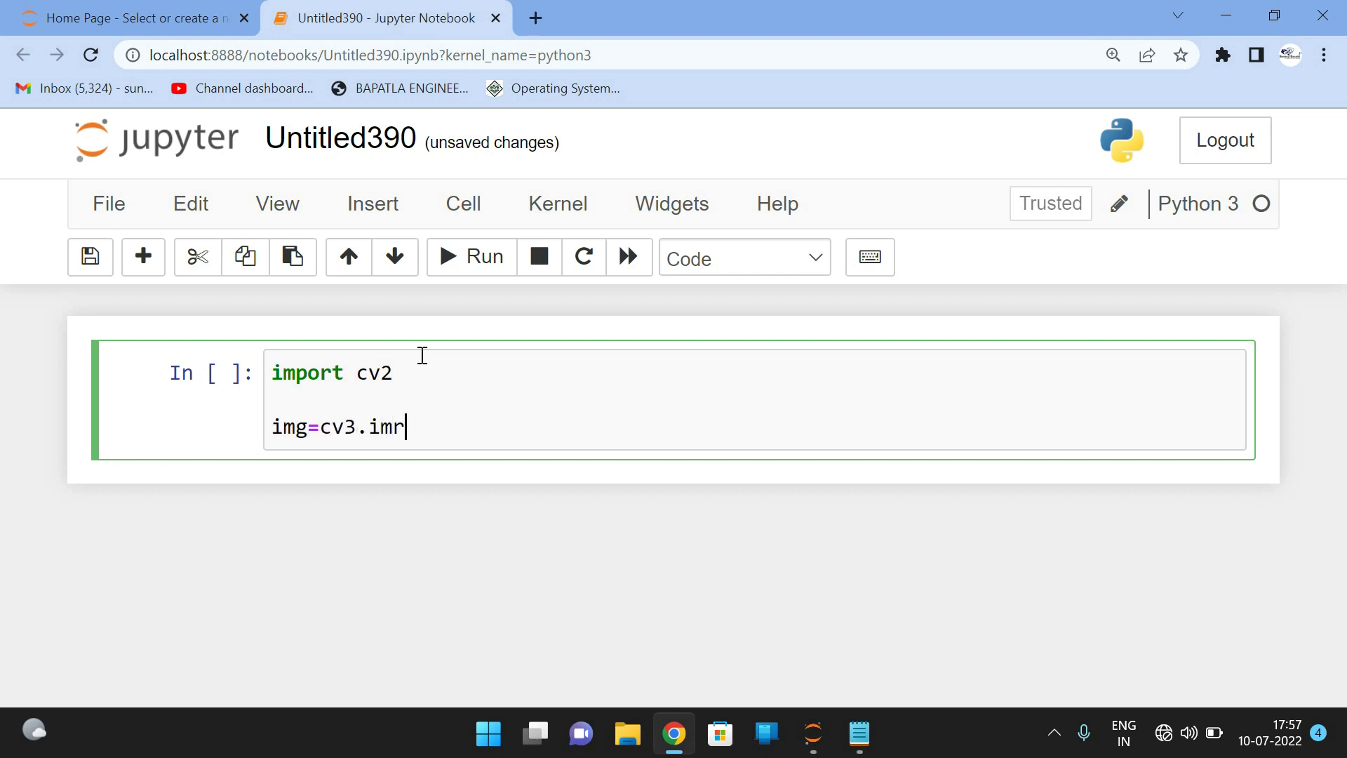
pyautogui.write('ead(')
# Copy dog.jpg's folder path from its Properties in Desktop > animals
pyautogui.click(632, 736)
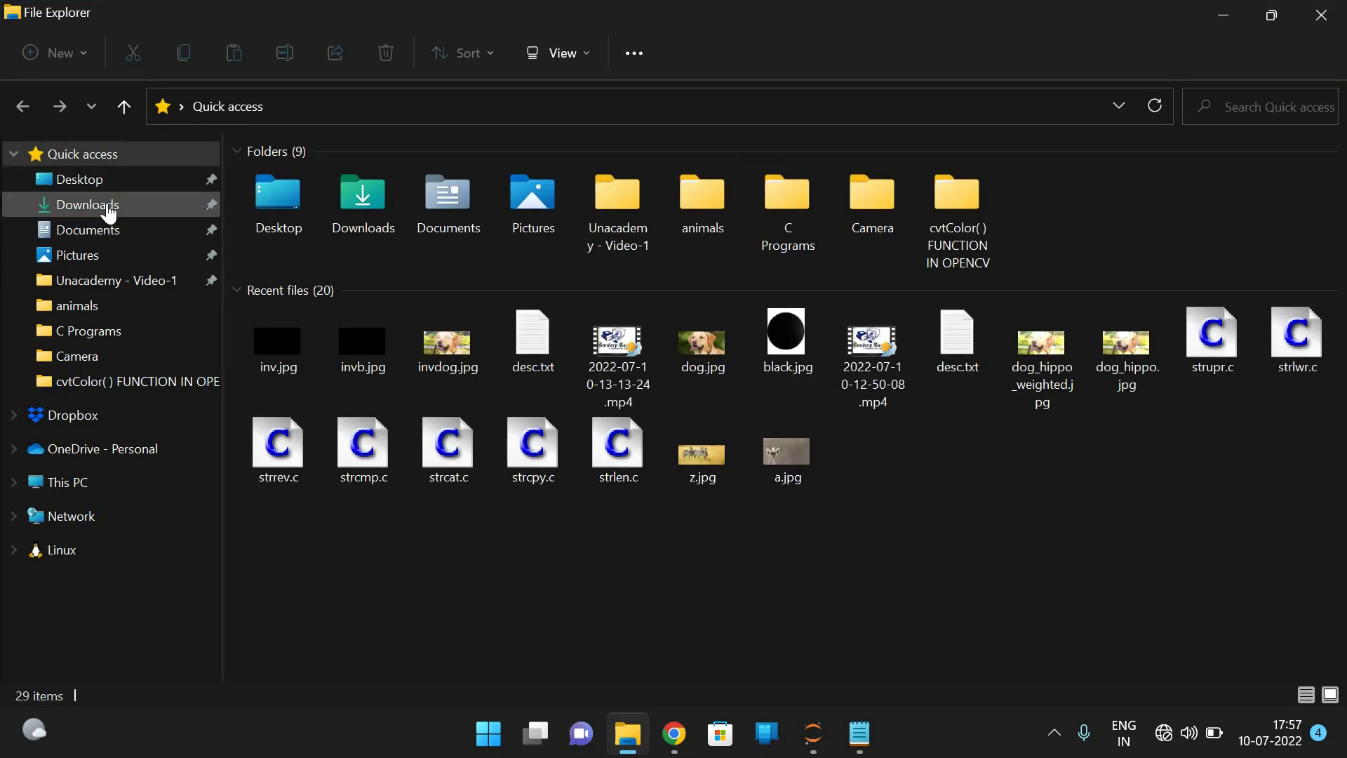
pyautogui.click(94, 214)
pyautogui.click(63, 180)
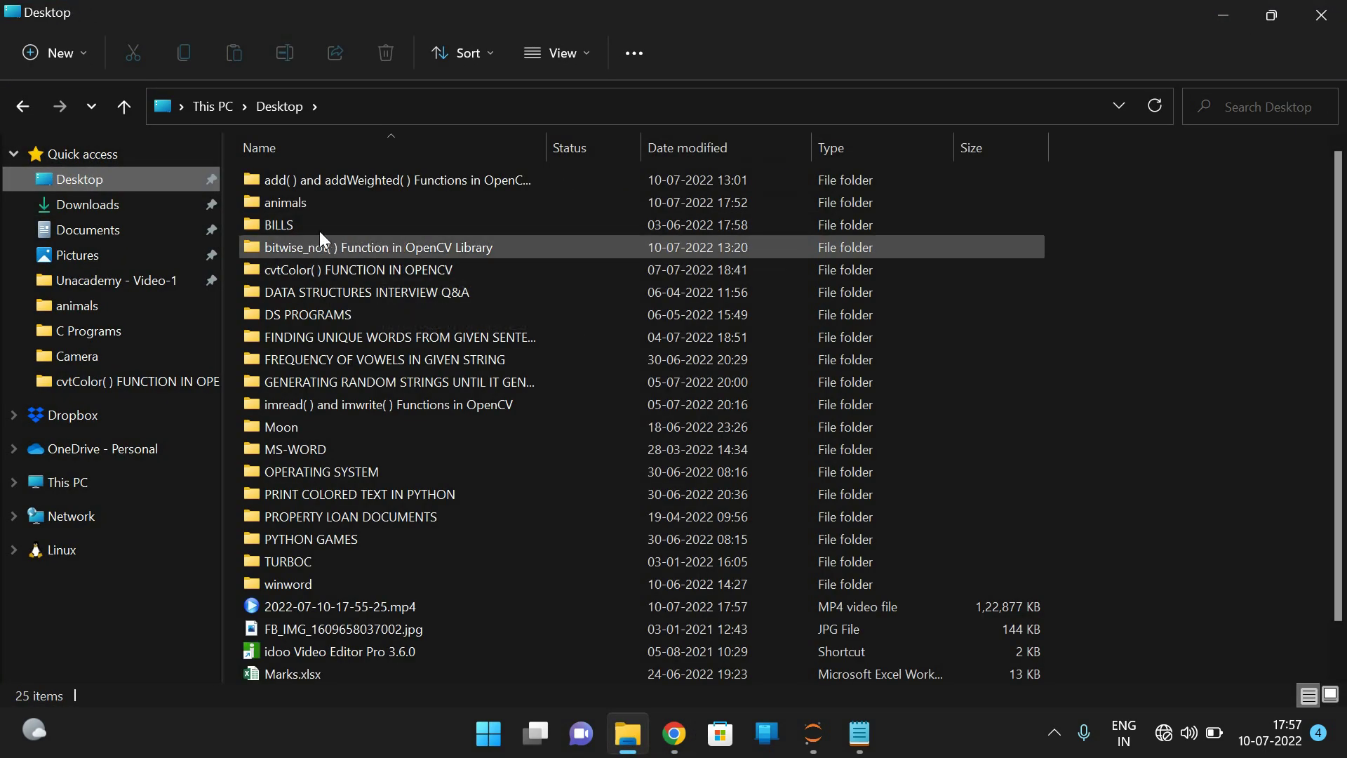
pyautogui.doubleClick(312, 201)
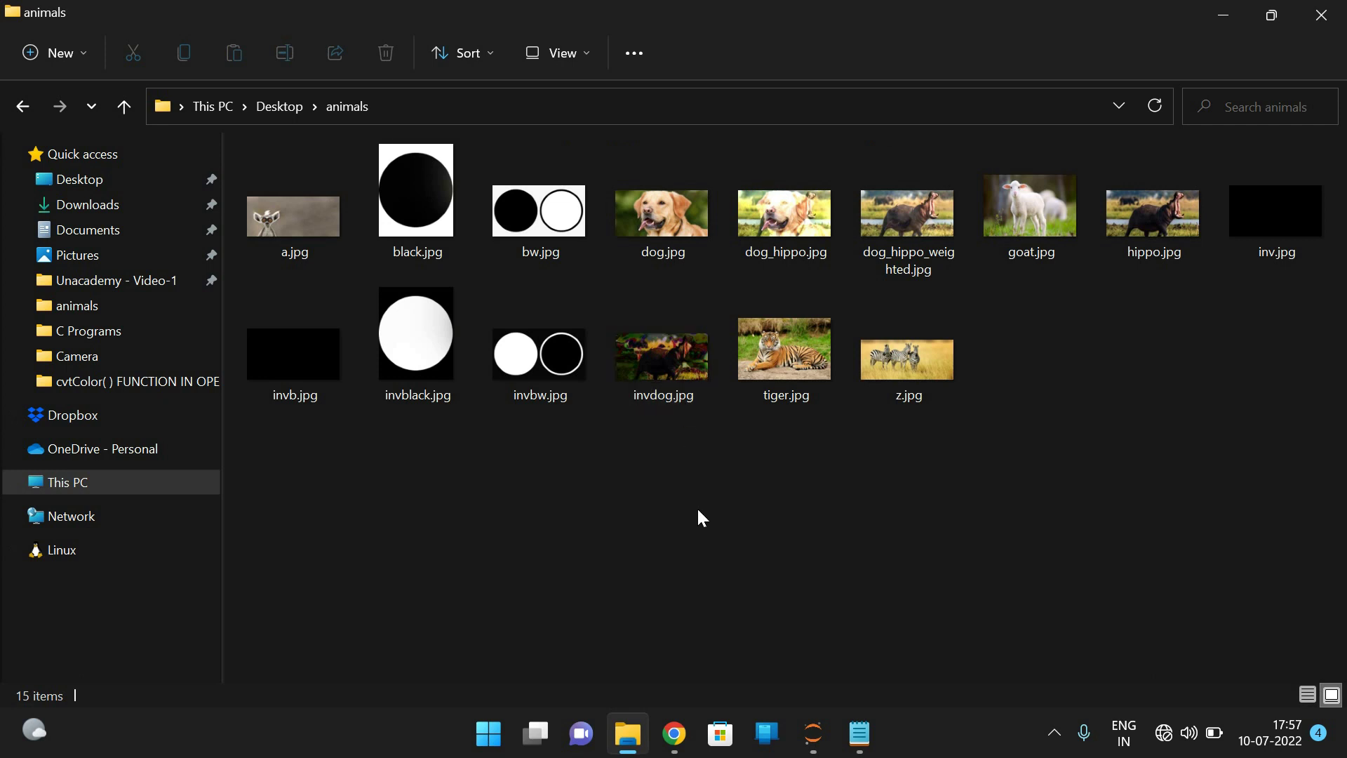
pyautogui.click(653, 227)
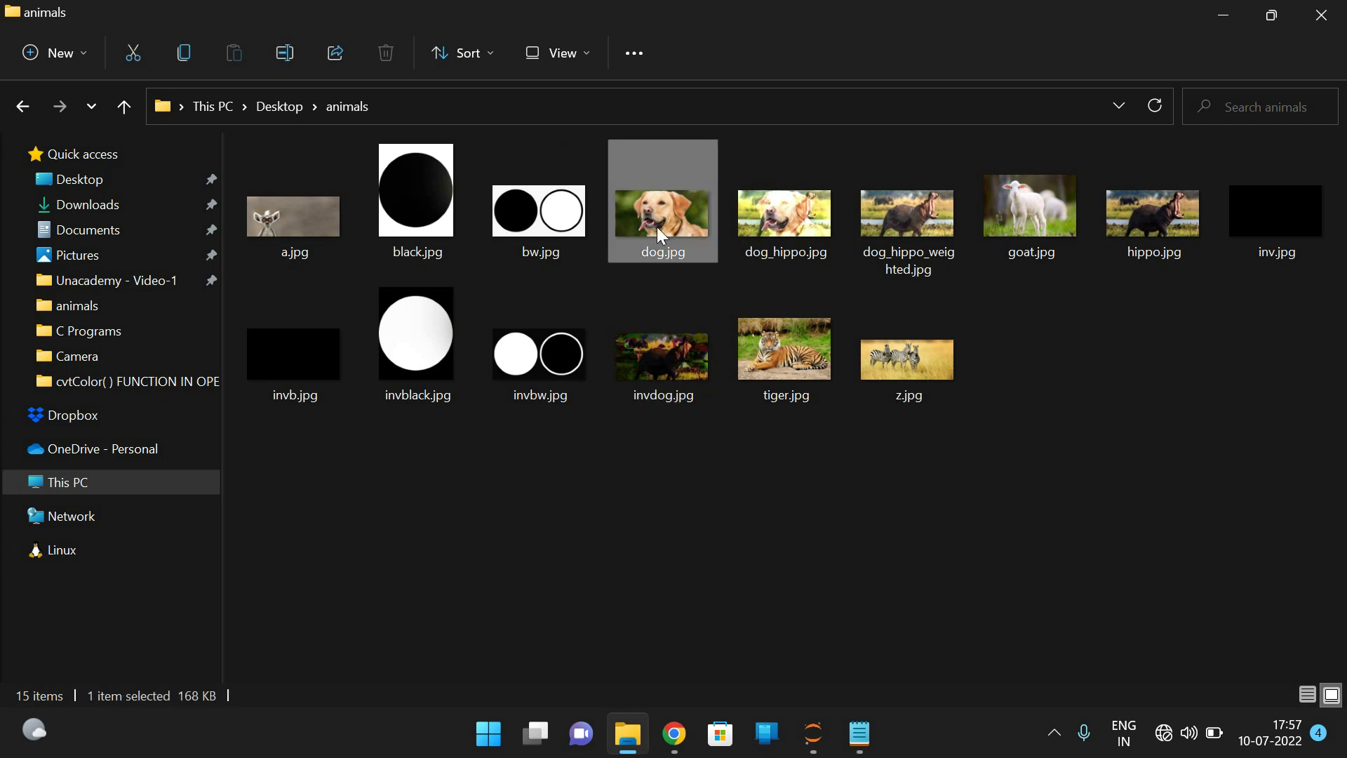
pyautogui.rightClick(658, 227)
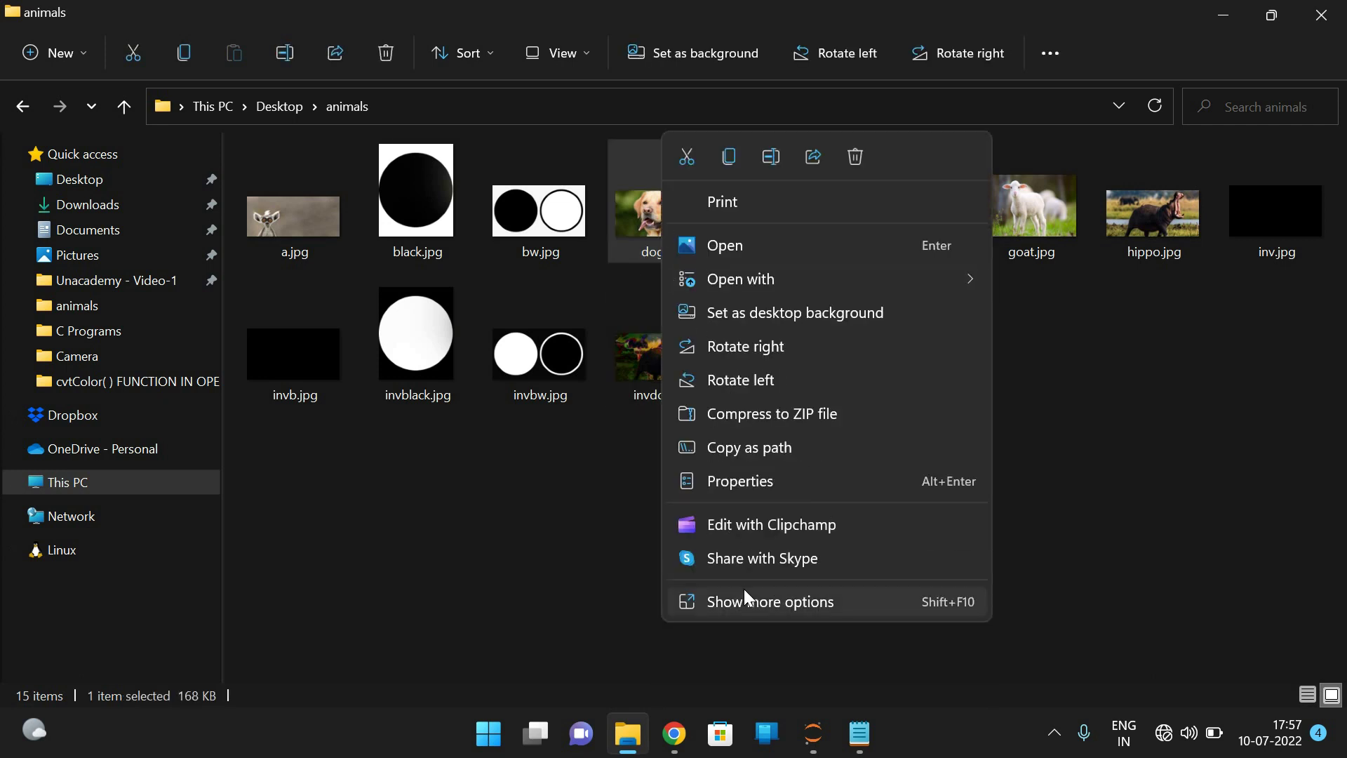
pyautogui.click(732, 482)
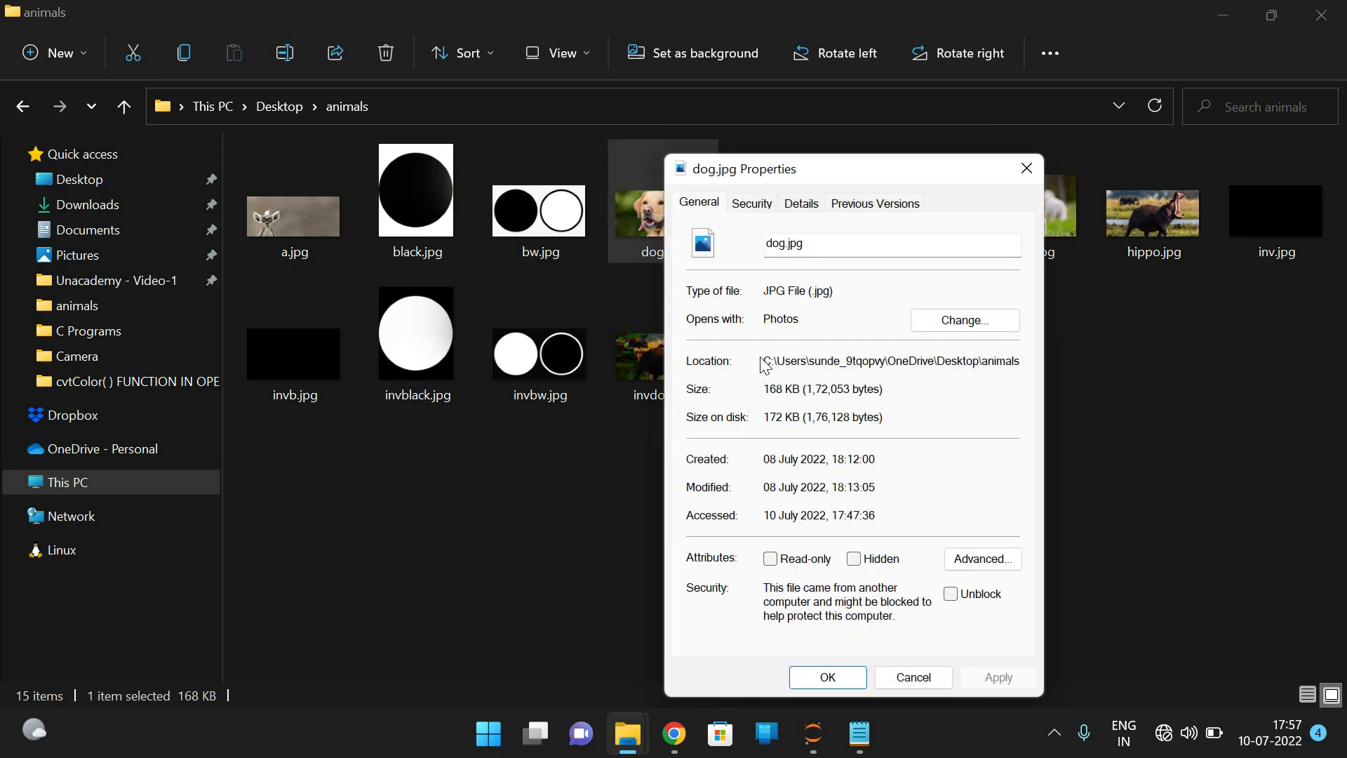
pyautogui.moveTo(764, 361); pyautogui.dragTo(1125, 332)
pyautogui.hotkey('ctrl', 'c')
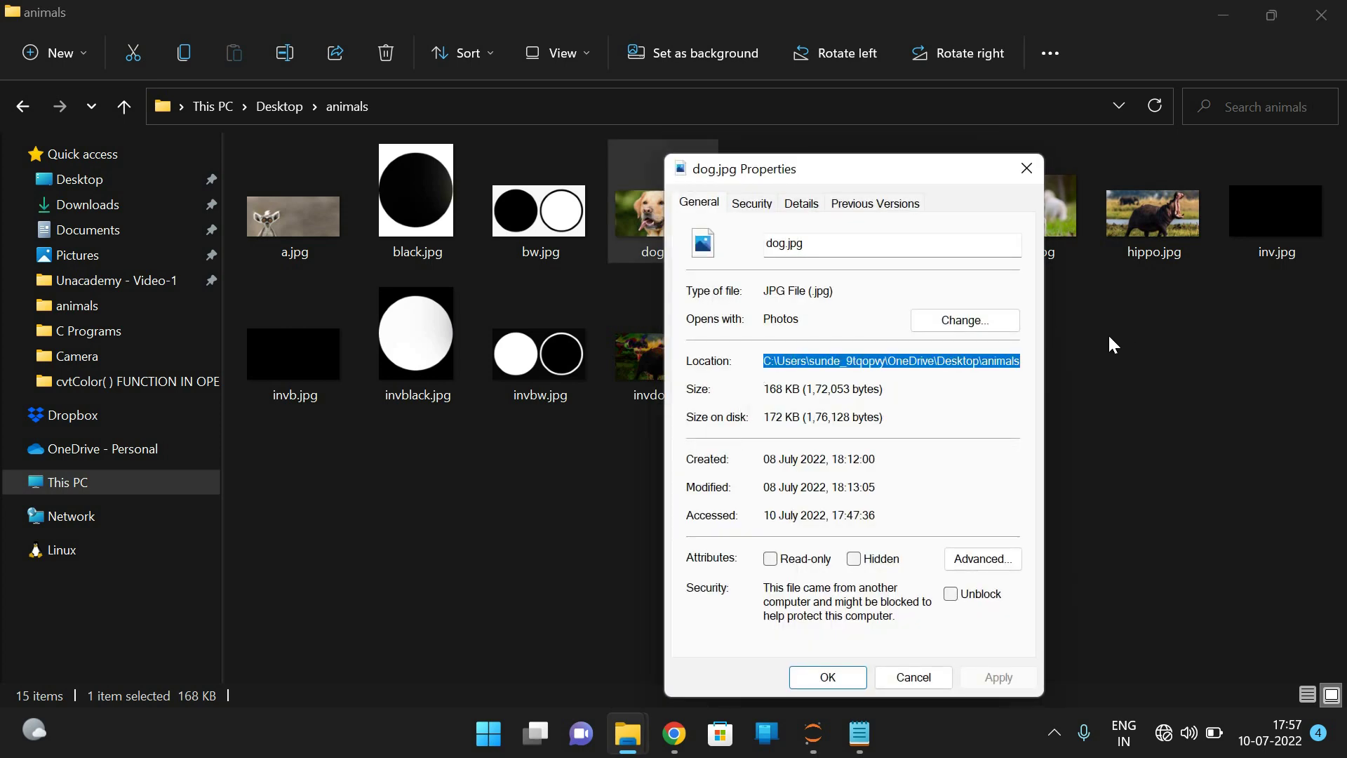
pyautogui.click(896, 679)
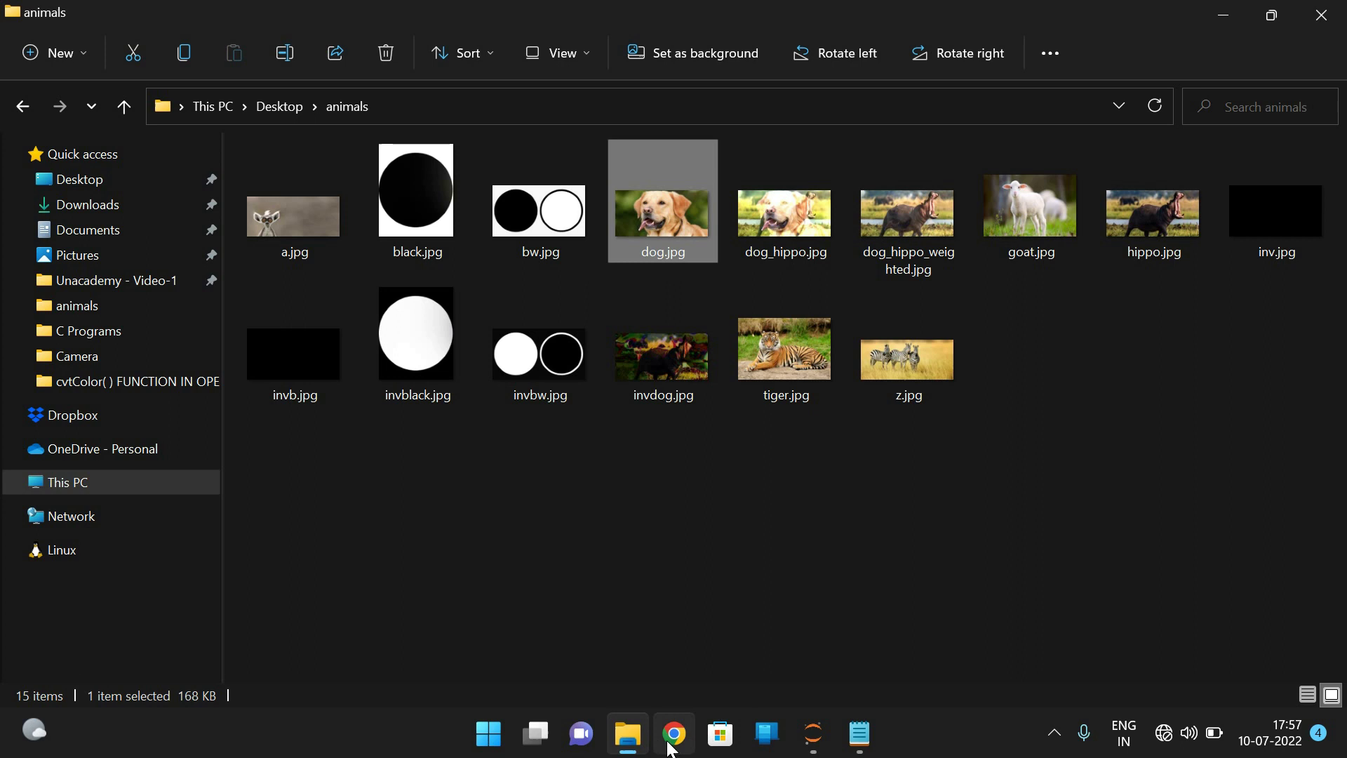
# Give imread dog.jpg's path as a quoted string with doubled backslashes and \\dog.jpg appended
pyautogui.click(679, 745)
pyautogui.hotkey('ctrl', 'v')
pyautogui.click(453, 427)
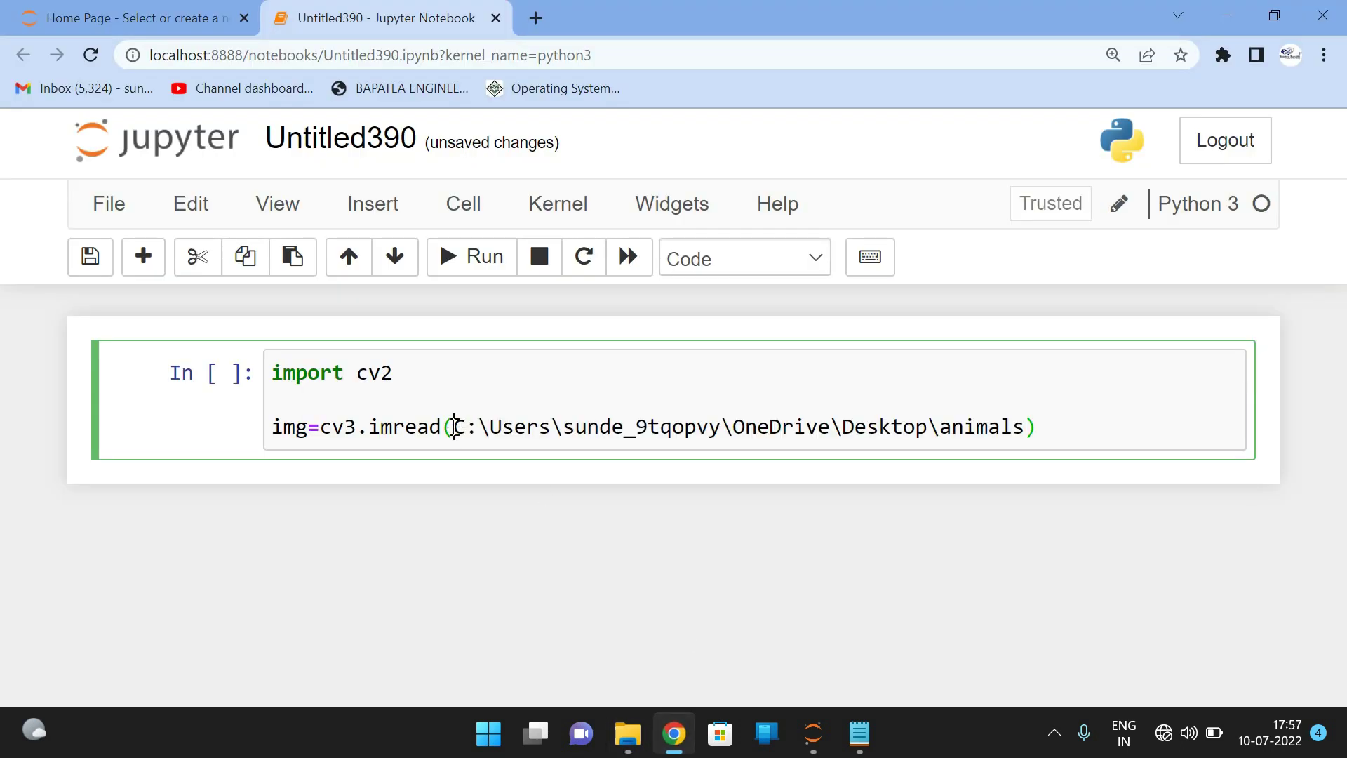
pyautogui.write('"')
pyautogui.click(1040, 426)
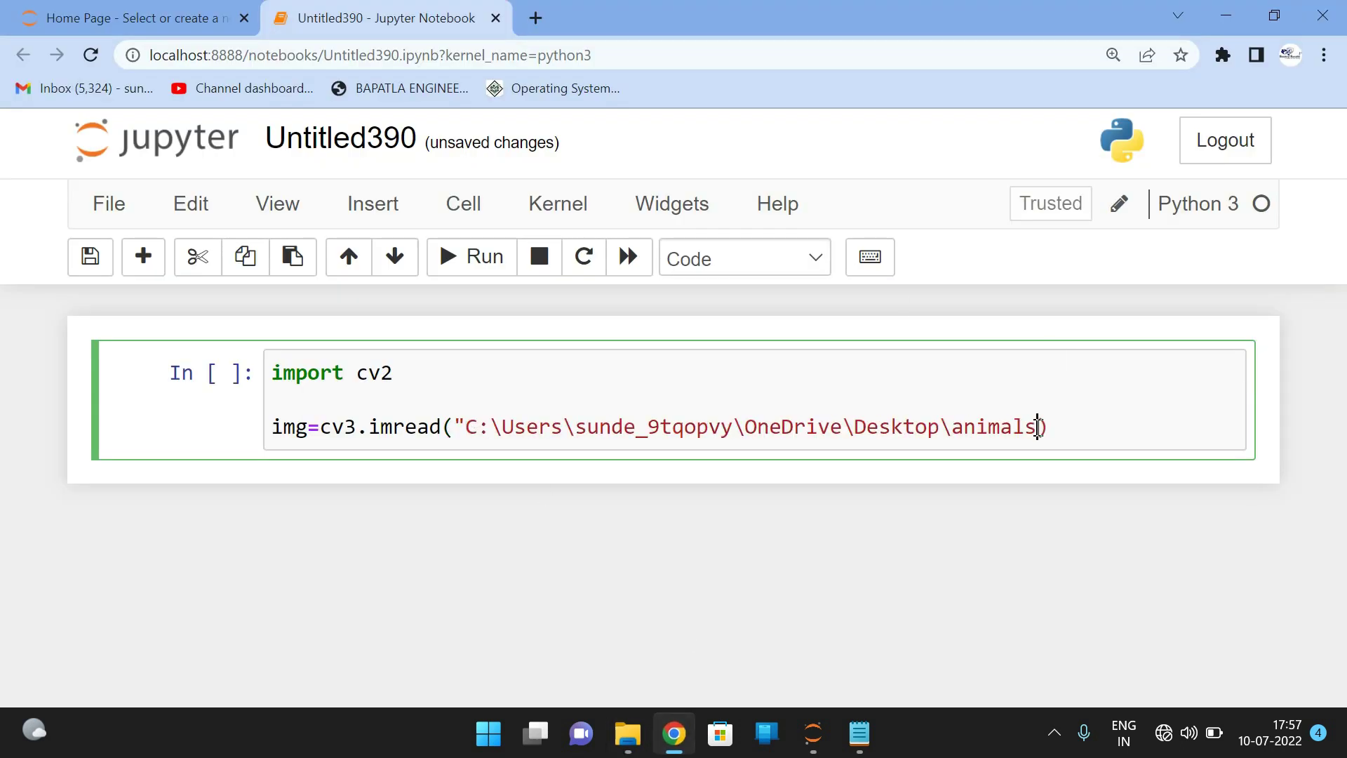
pyautogui.write('"')
pyautogui.click(503, 426)
pyautogui.write('\\')
pyautogui.click(587, 427)
pyautogui.write('\\')
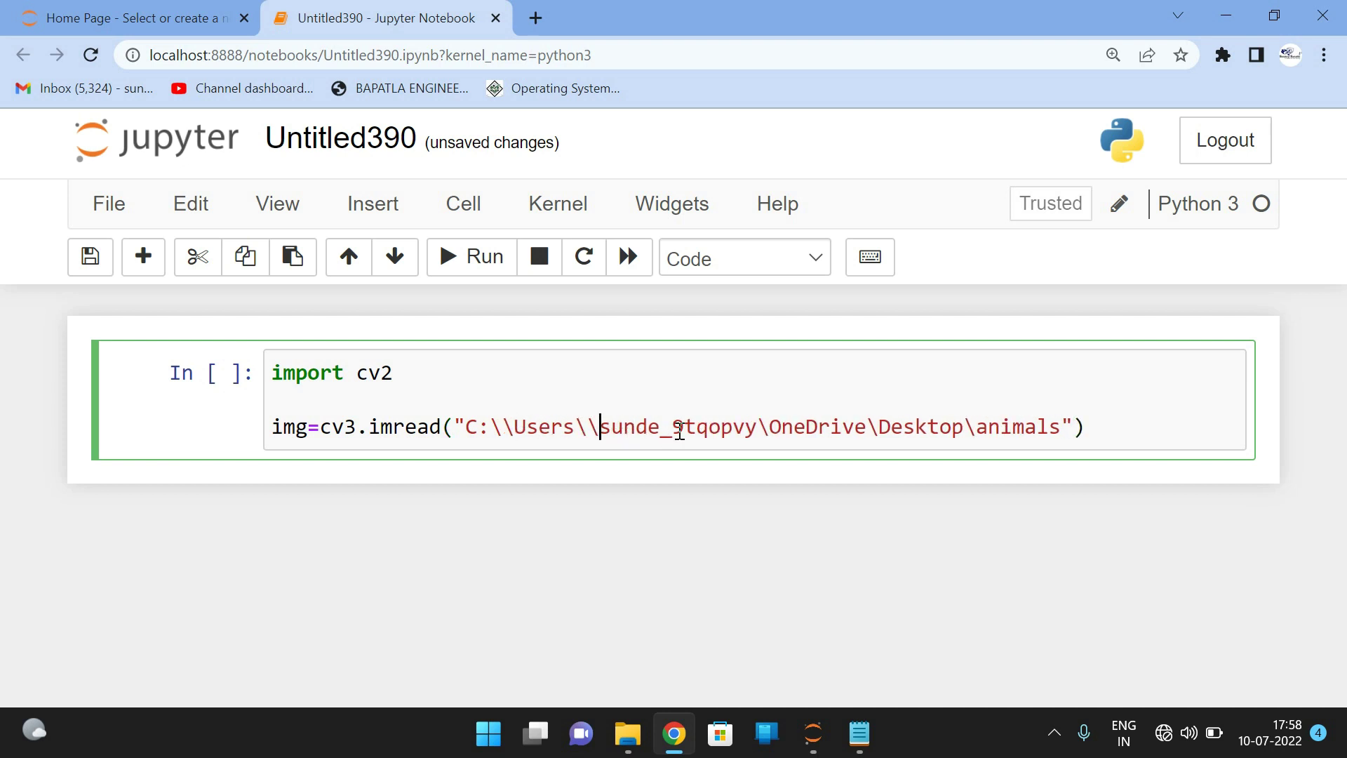
pyautogui.click(770, 426)
pyautogui.write('\\')
pyautogui.click(878, 429)
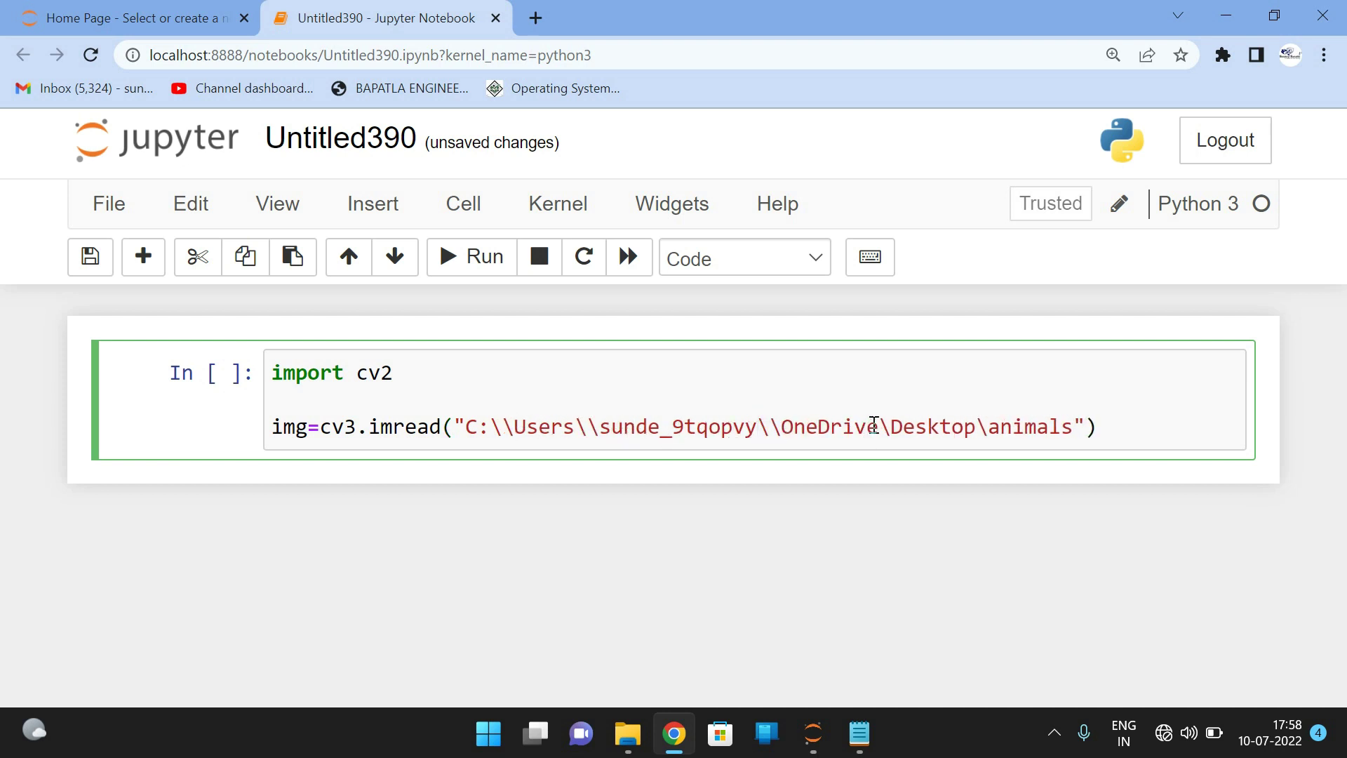
pyautogui.write('\\')
pyautogui.click(997, 429)
pyautogui.write('\\')
pyautogui.click(1096, 429)
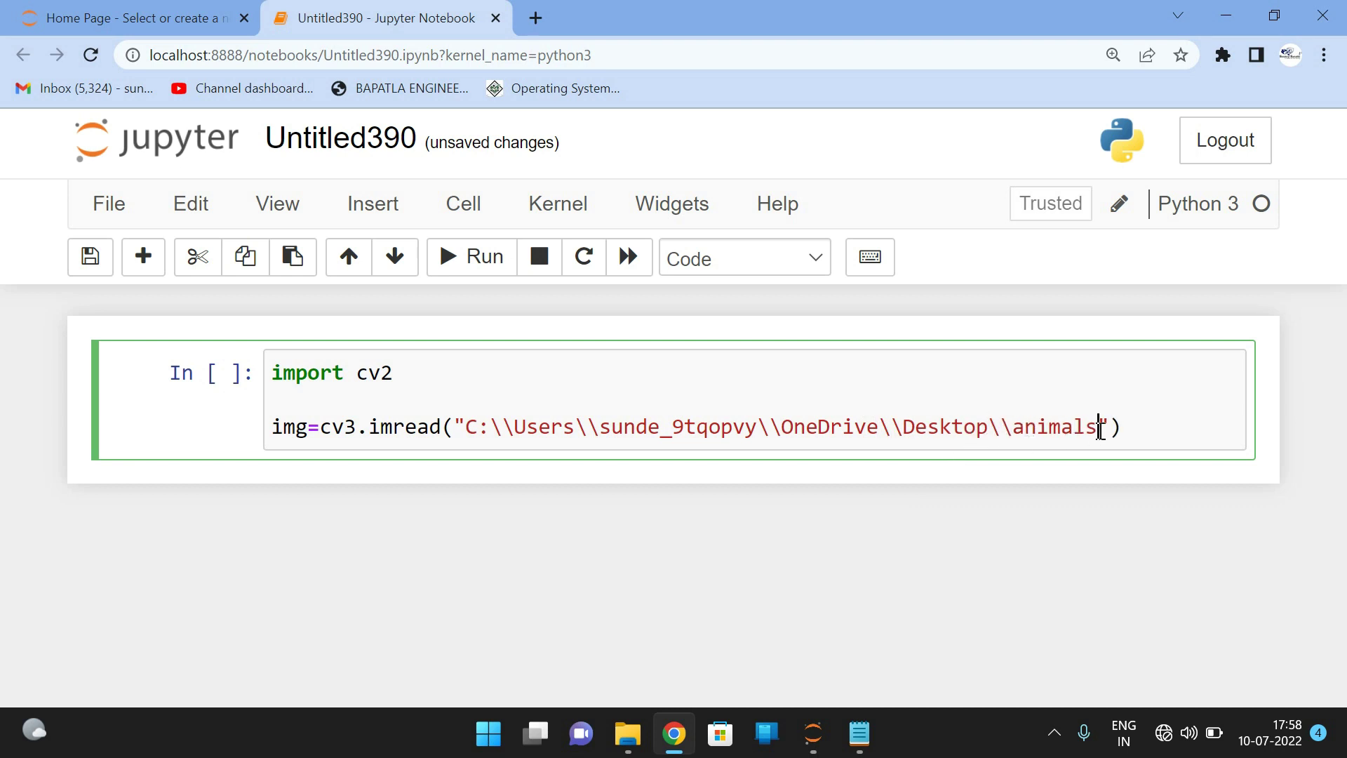
pyautogui.write('\\\\dog.')
pyautogui.write('jpg')
# Add start=(0,0) and begin the stop line, then return to the animals folder
pyautogui.press('End')
pyautogui.press('Return')
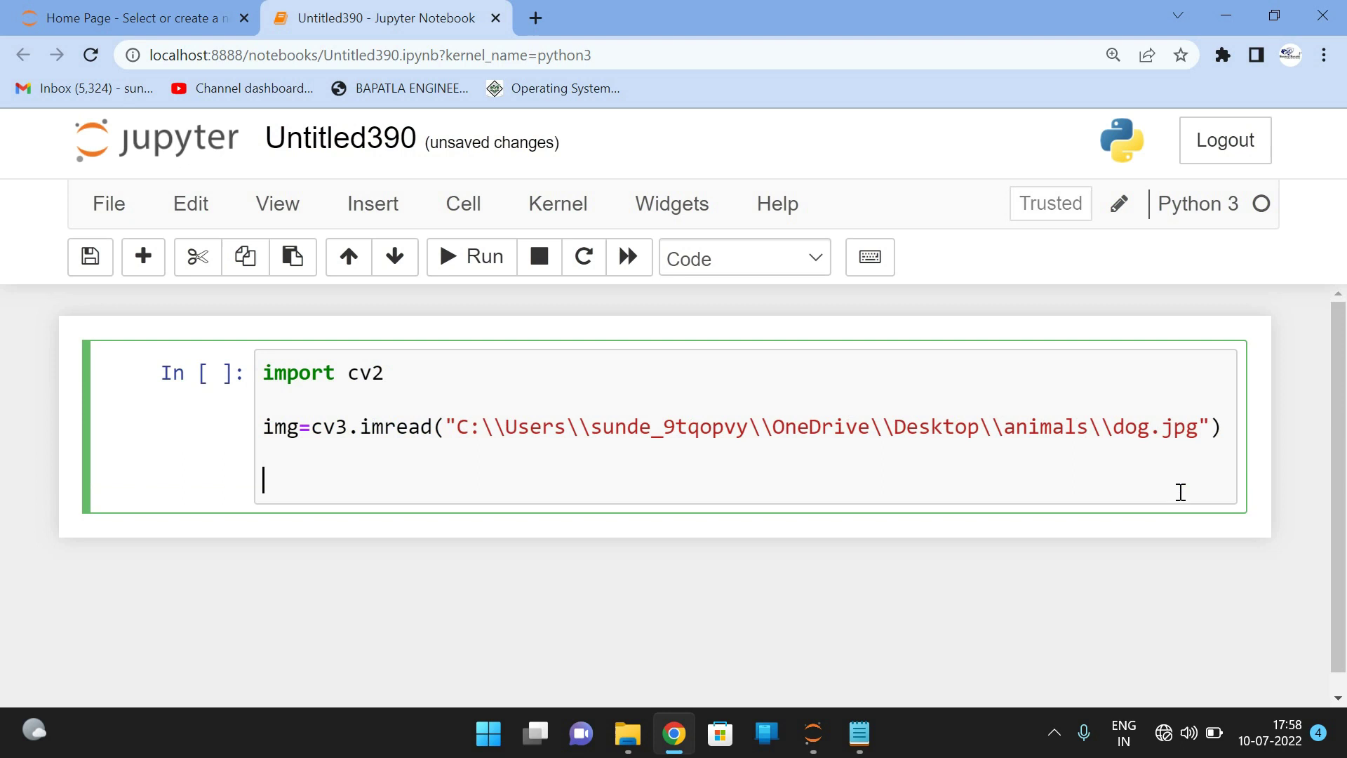
pyautogui.scroll(-1, 1153, 483)
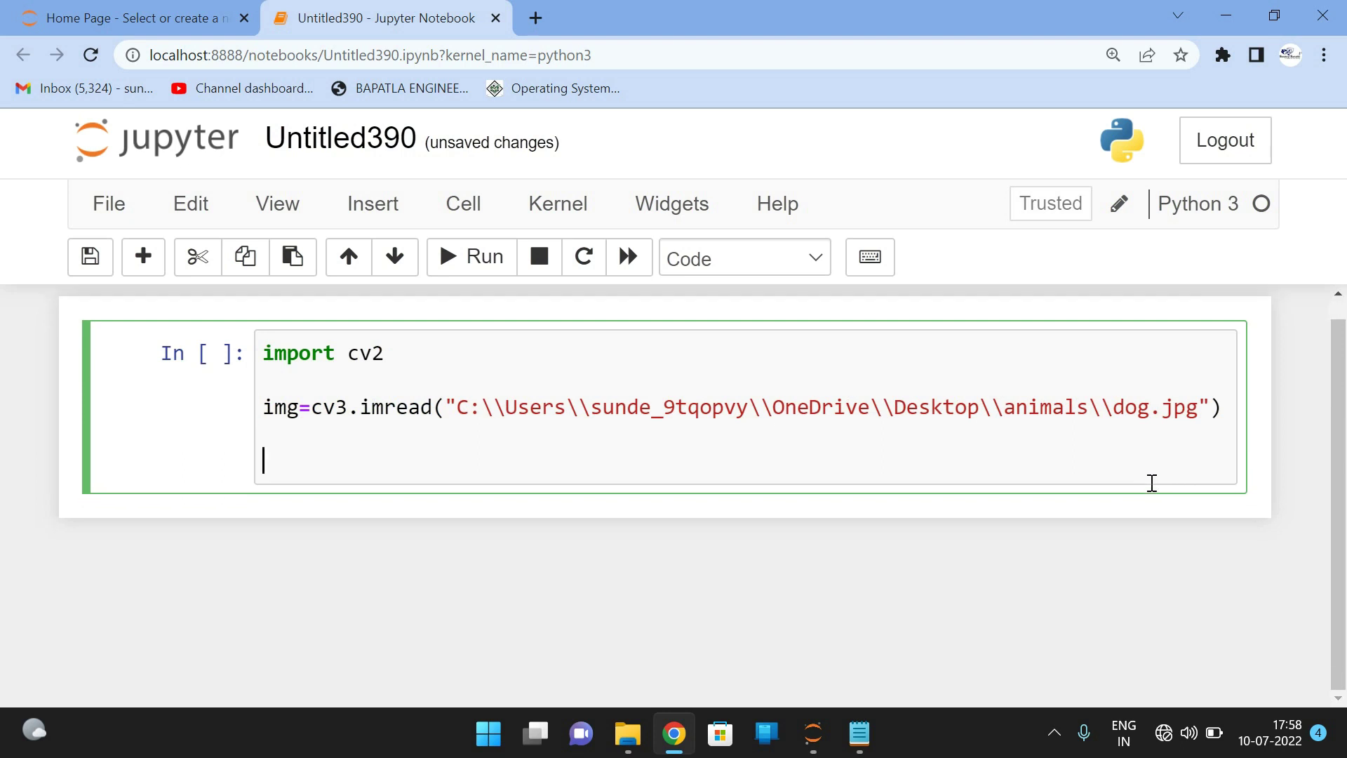
pyautogui.write('st')
pyautogui.write('rr')
pyautogui.press('BackSpace')
pyautogui.press('BackSpace')
pyautogui.write('art')
pyautogui.write('=(0,0')
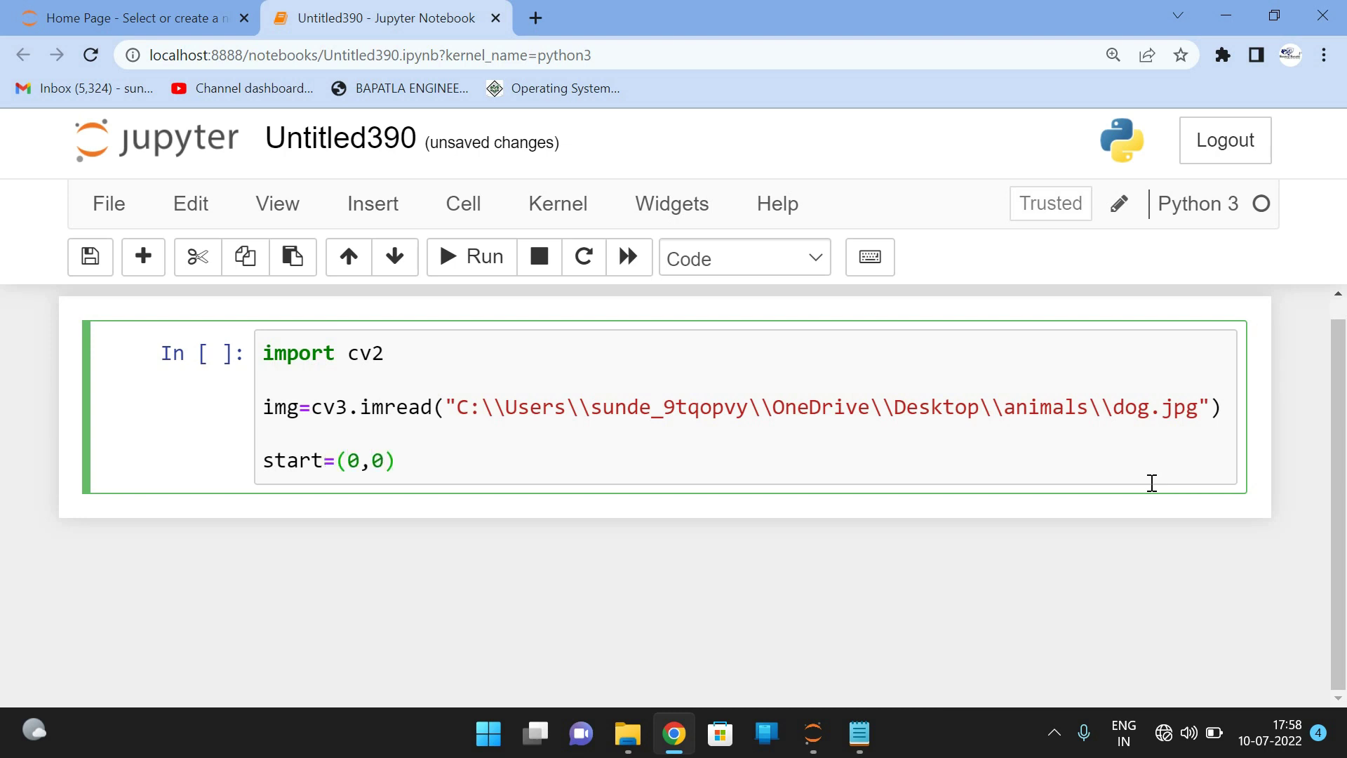
pyautogui.press('Return')
pyautogui.write('s')
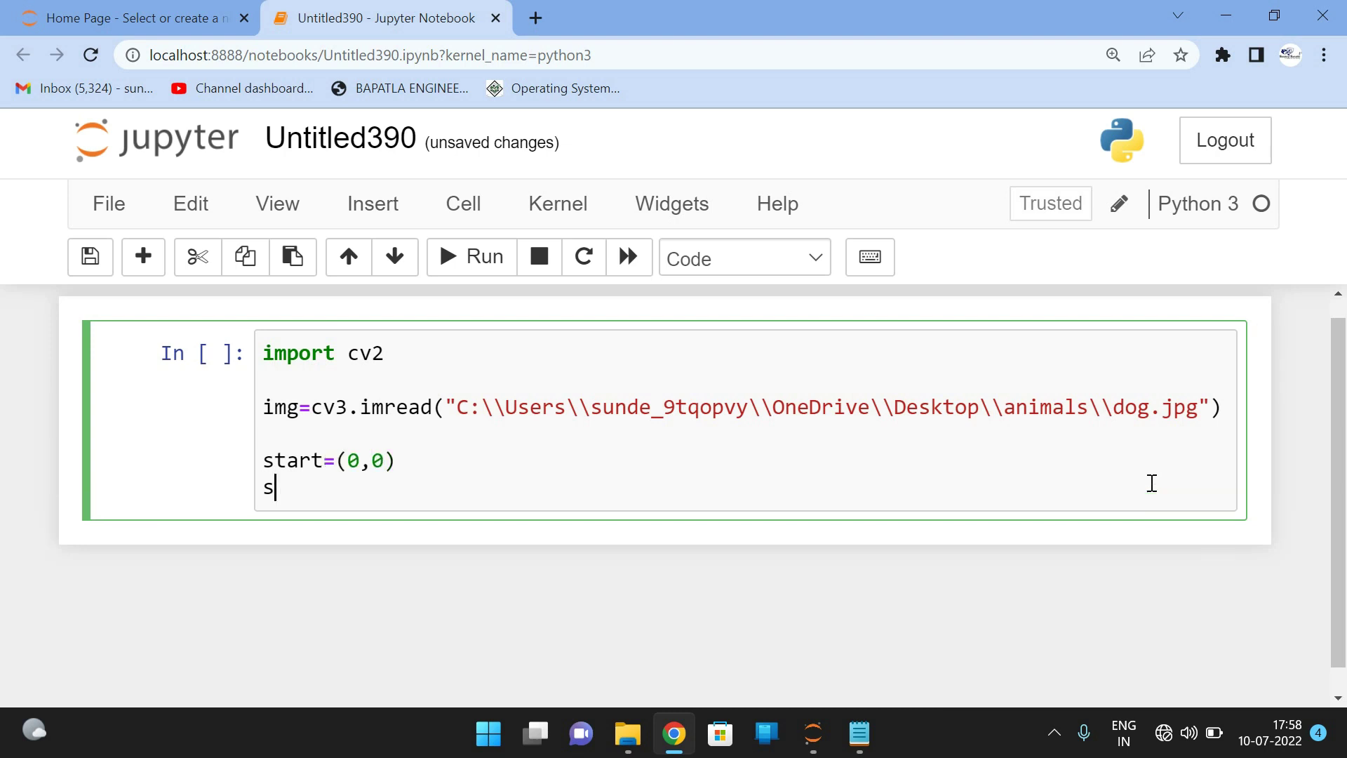
pyautogui.write('top=(')
pyautogui.write('1200,6')
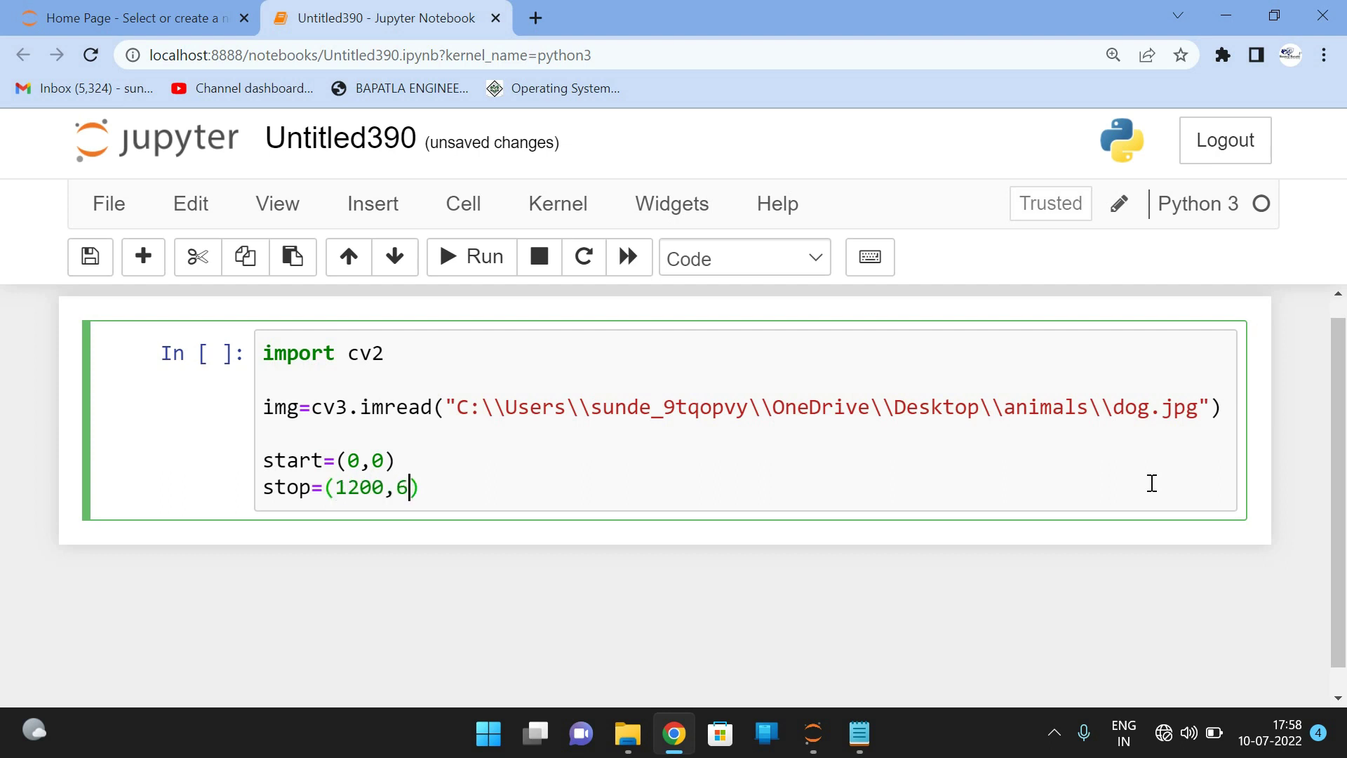
pyautogui.write('00')
pyautogui.click(627, 732)
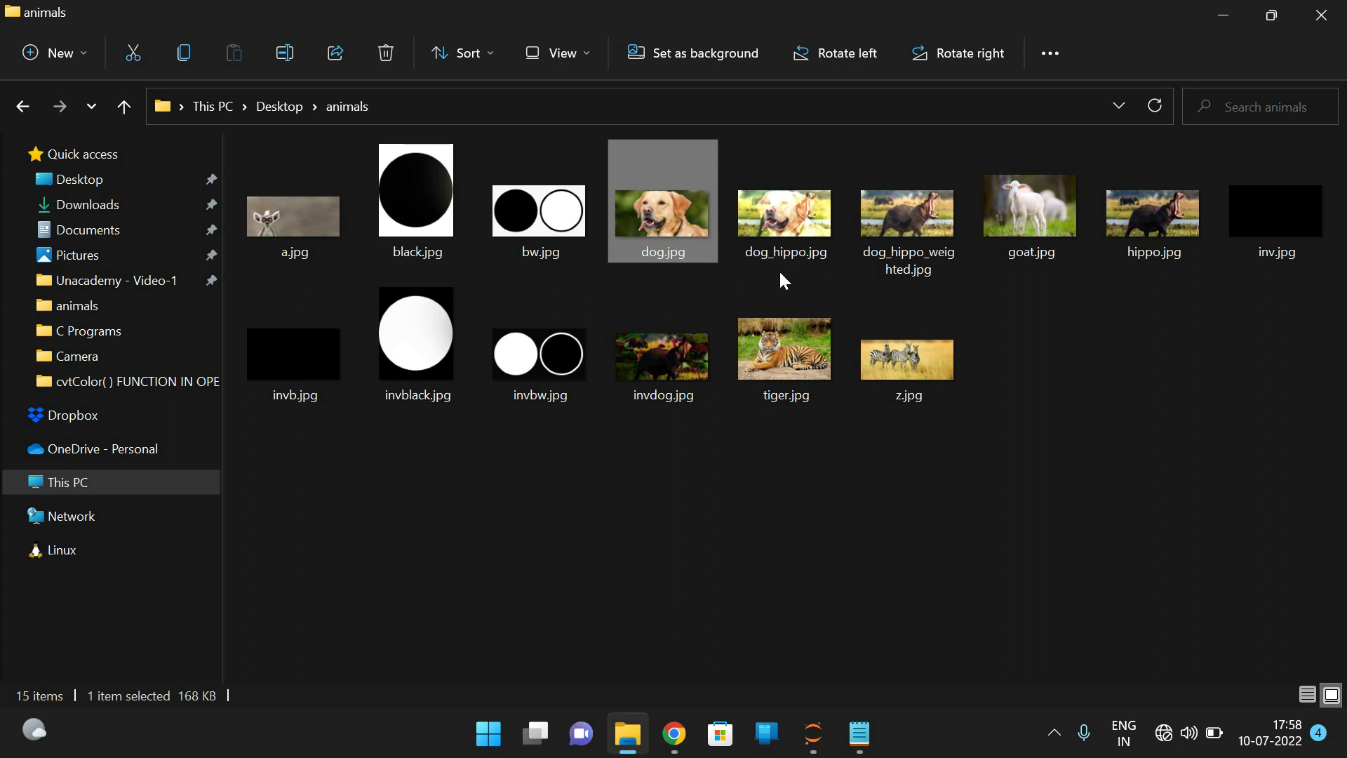
# Set stop=(1200,600), color=(100,255,100) and thickness=10 in the cell
pyautogui.click(674, 733)
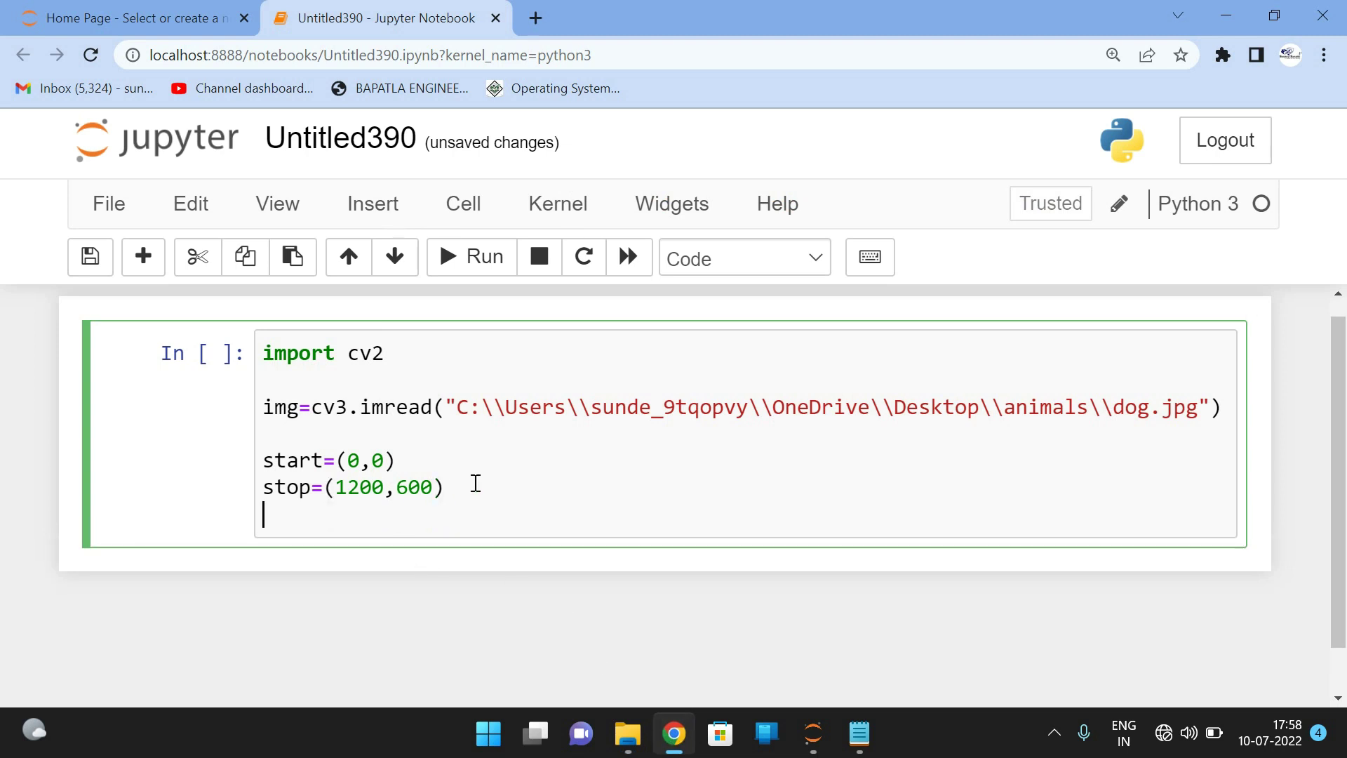
pyautogui.write('color=')
pyautogui.write('(100')
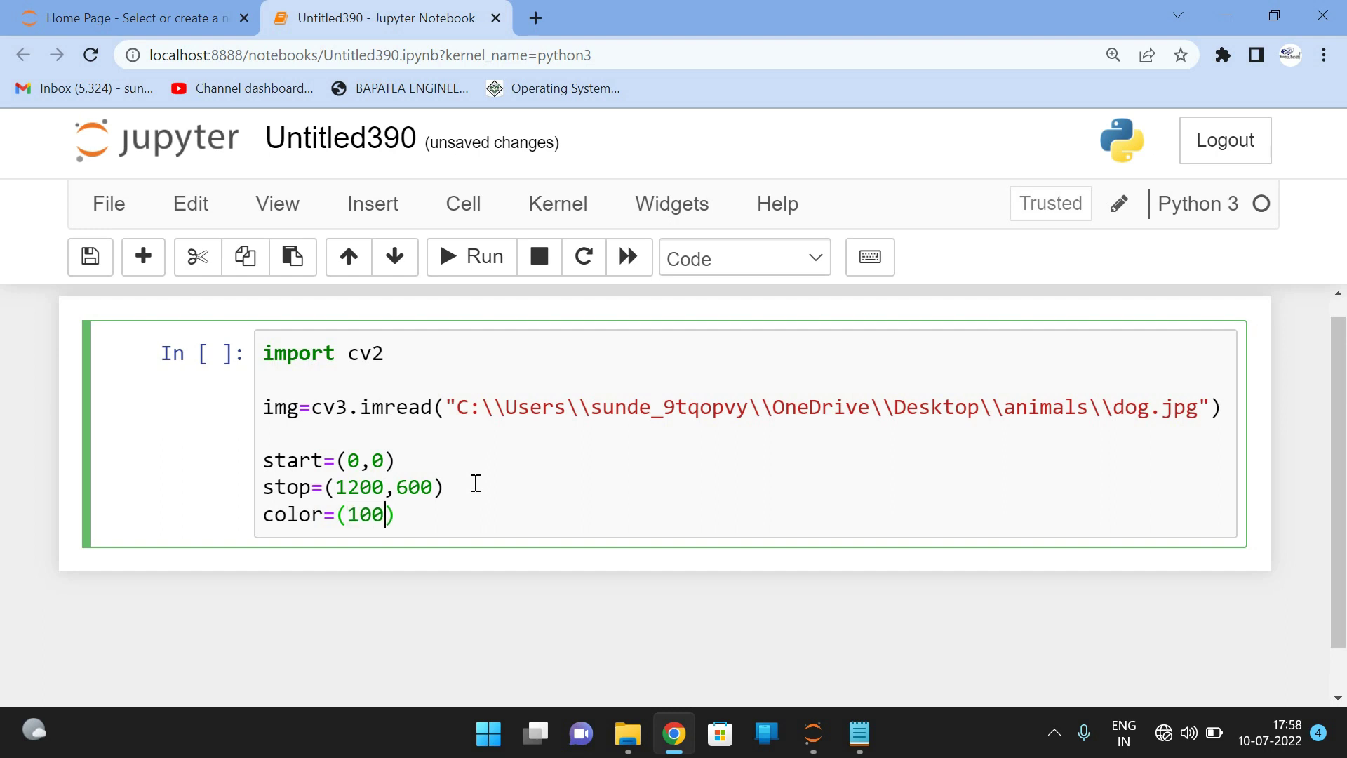
pyautogui.write(',255,')
pyautogui.write('100)')
pyautogui.press('Return')
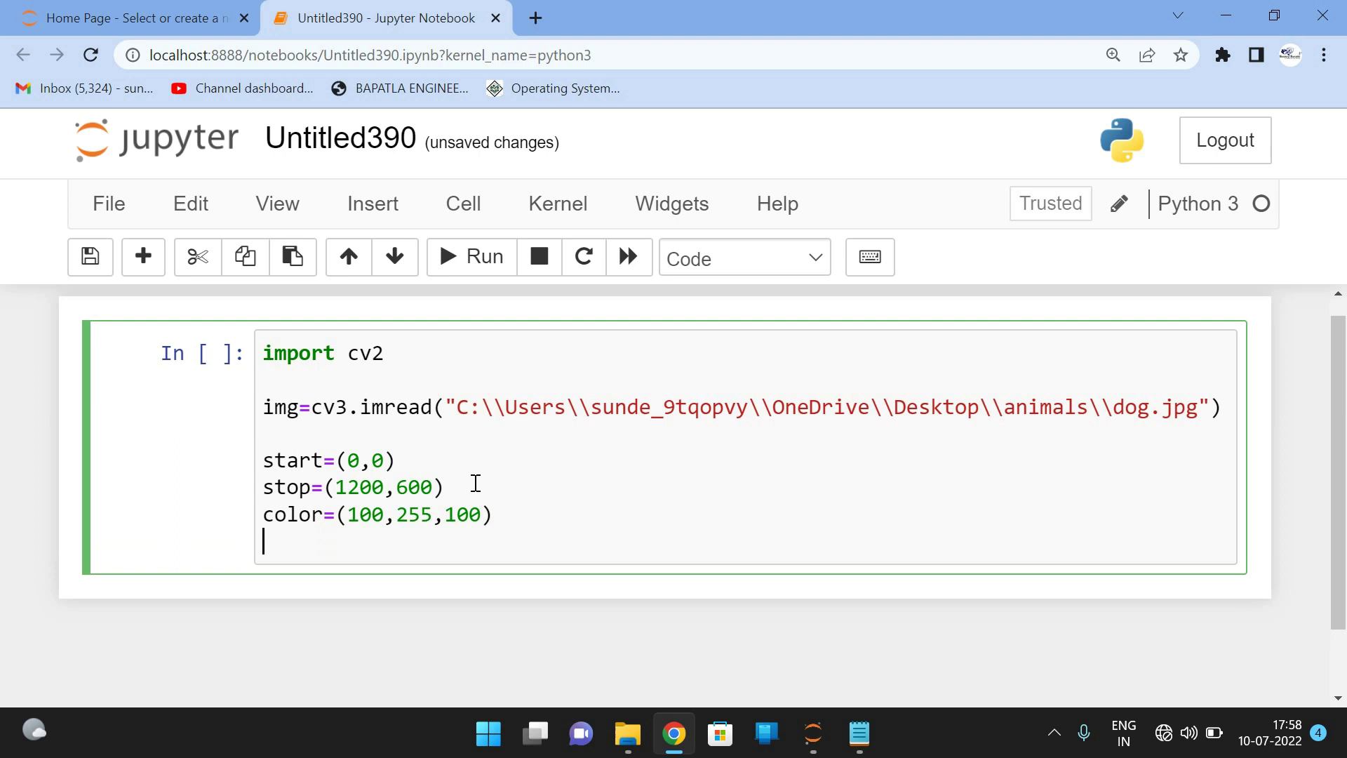
pyautogui.write('thicken')
pyautogui.press('BackSpace')
pyautogui.press('BackSpace')
pyautogui.write('ness=10')
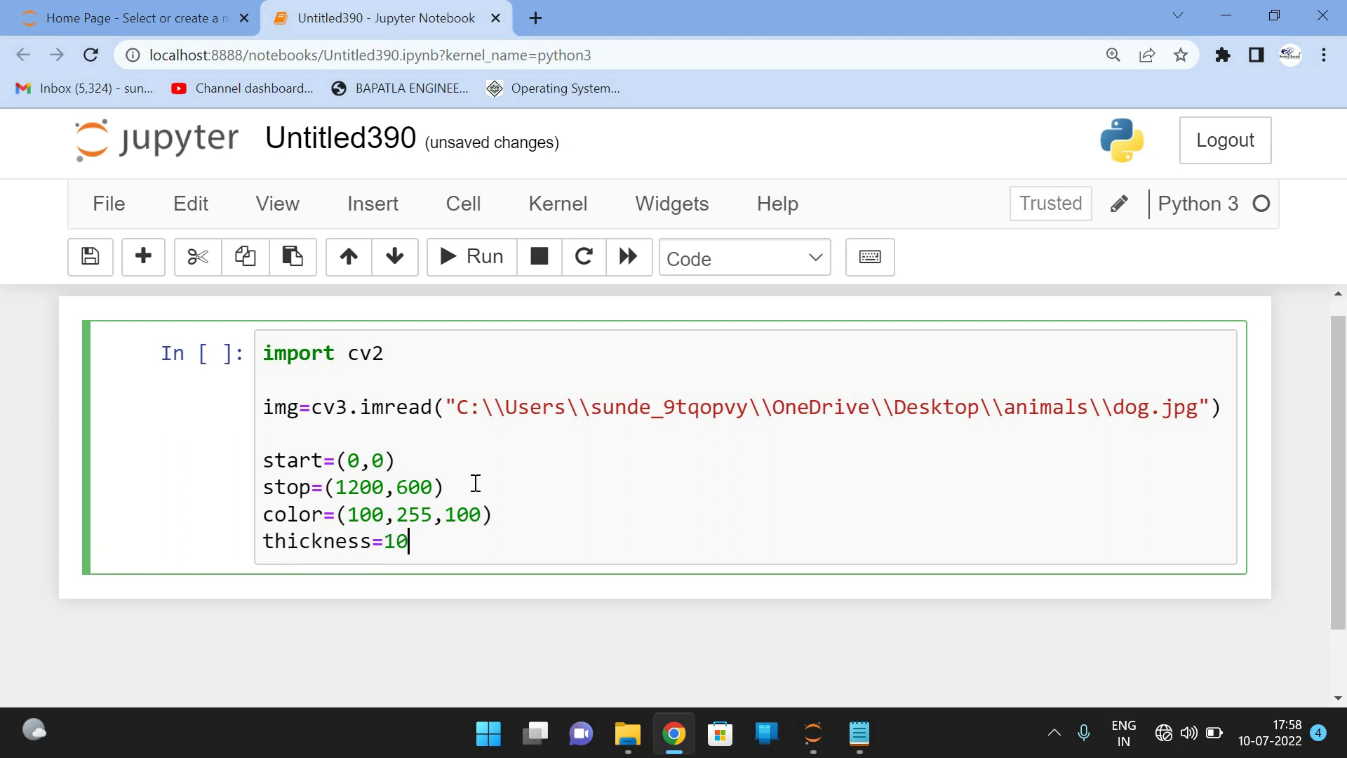
pyautogui.press('Return')
pyautogui.press('Return')
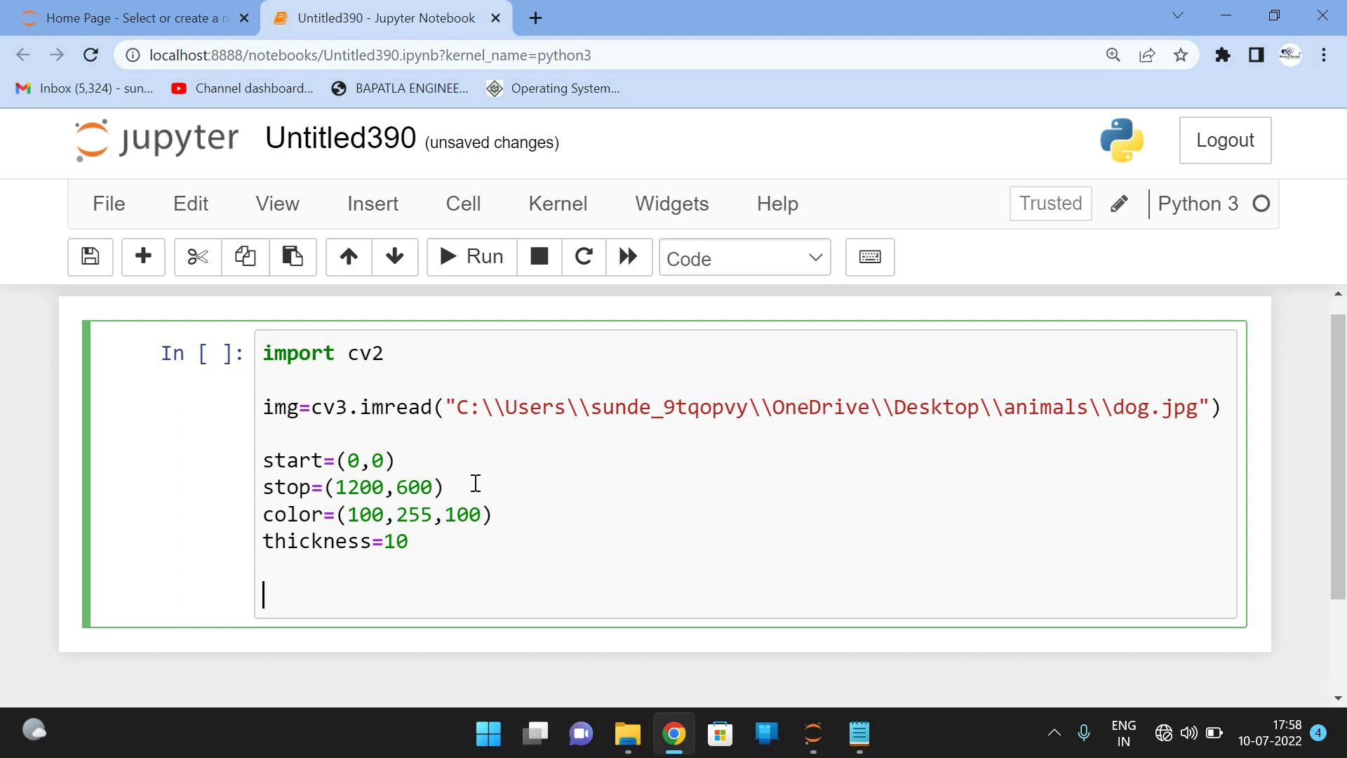
pyautogui.write('res')
pyautogui.write('_1mg')
pyautogui.write('=')
pyautogui.write('cv2.')
pyautogui.write('re')
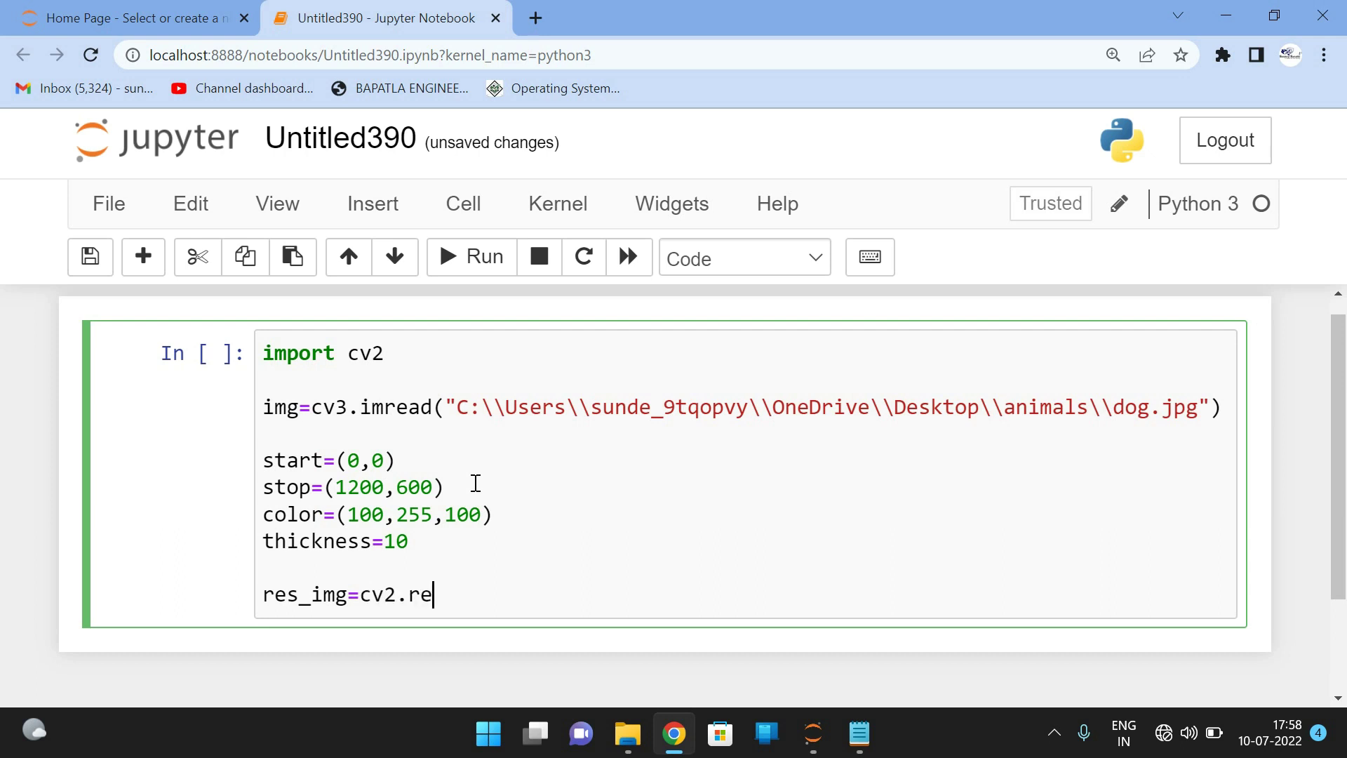
pyautogui.write('ctang')
pyautogui.write('le(st')
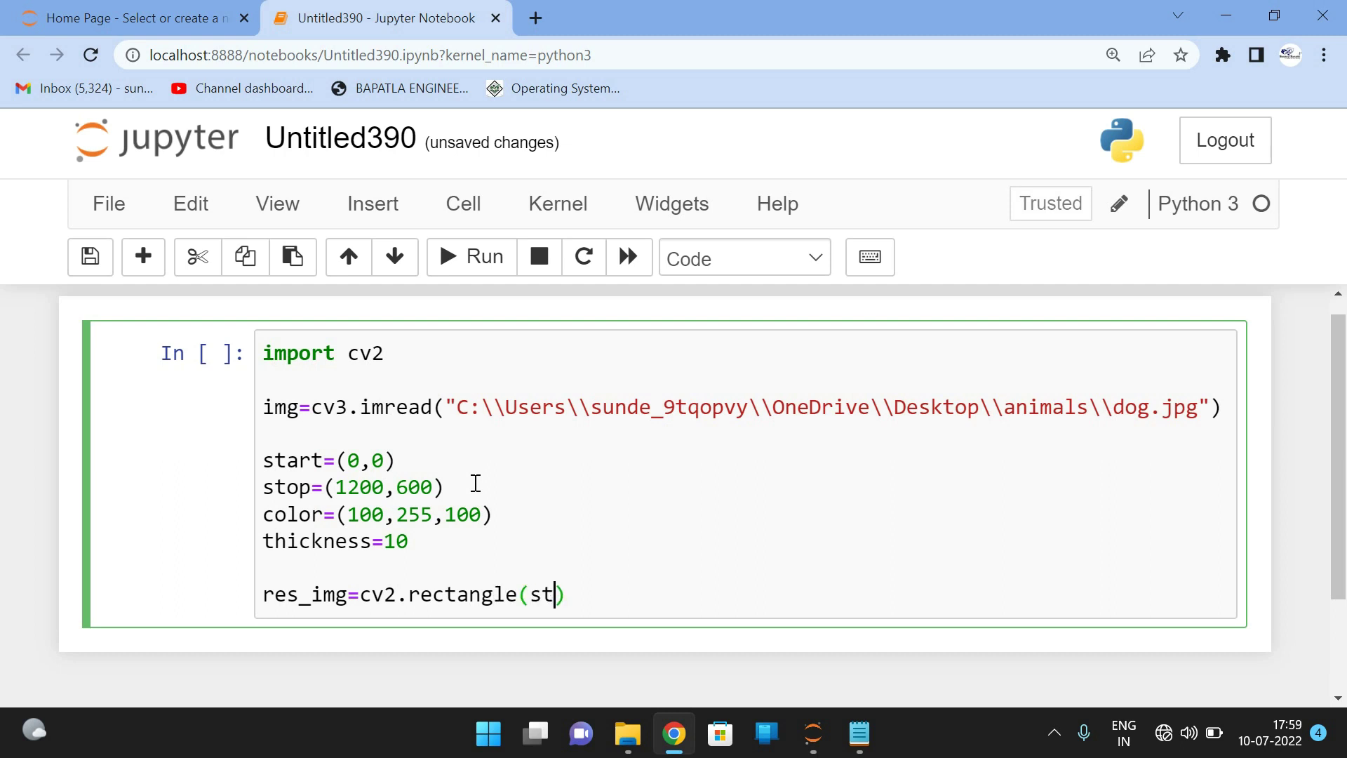
pyautogui.write('art,stop,')
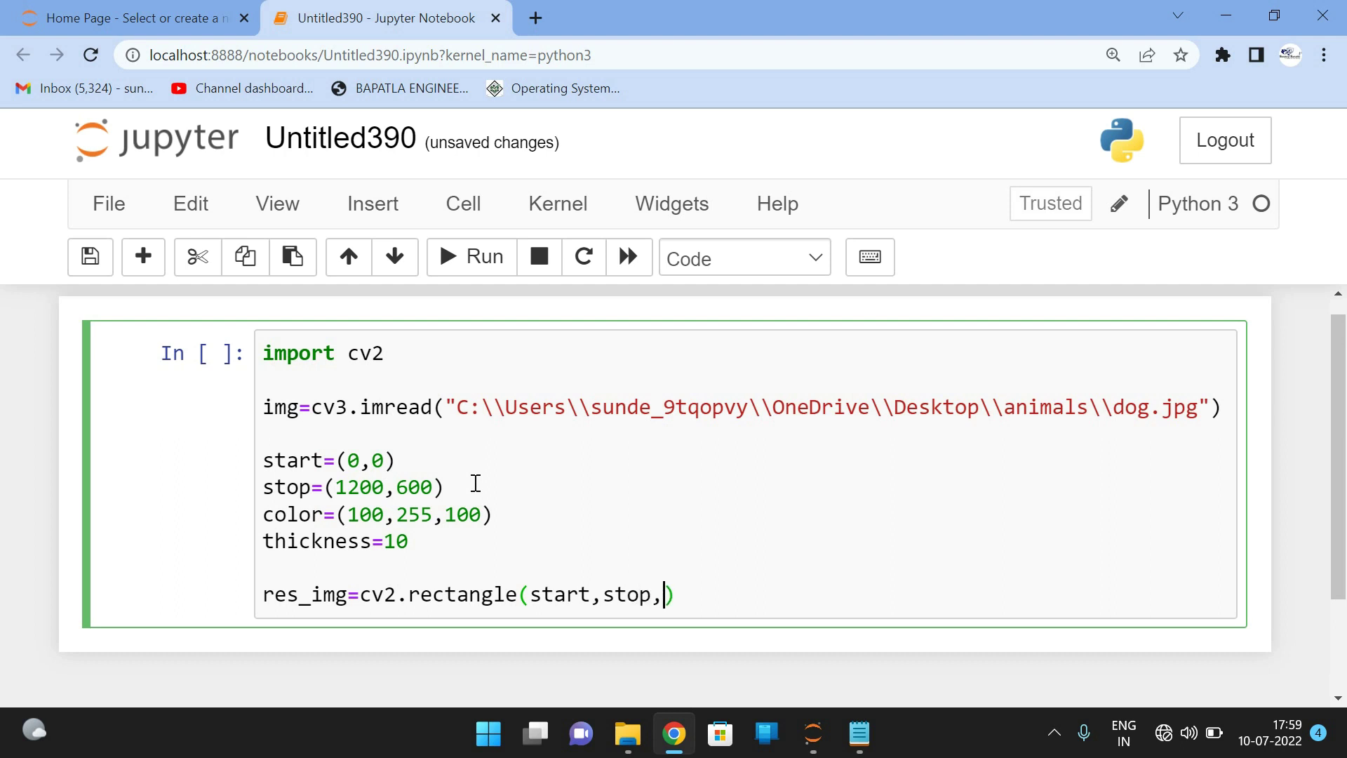
pyautogui.write('color')
pyautogui.write(',thickness')
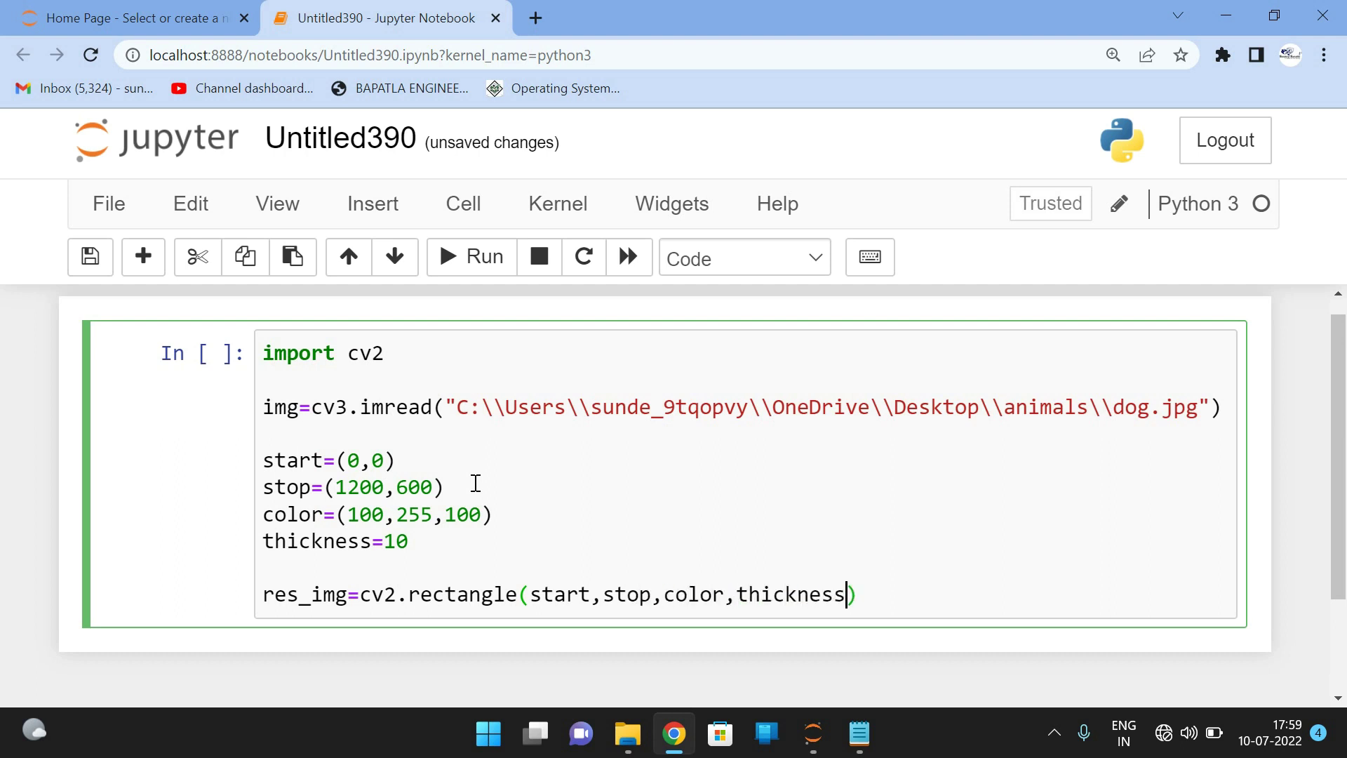
# Add res_img=cv2.rectangle(img,start,stop,color,thickness), inserting the img argument
pyautogui.click(524, 594)
pyautogui.write('img,')
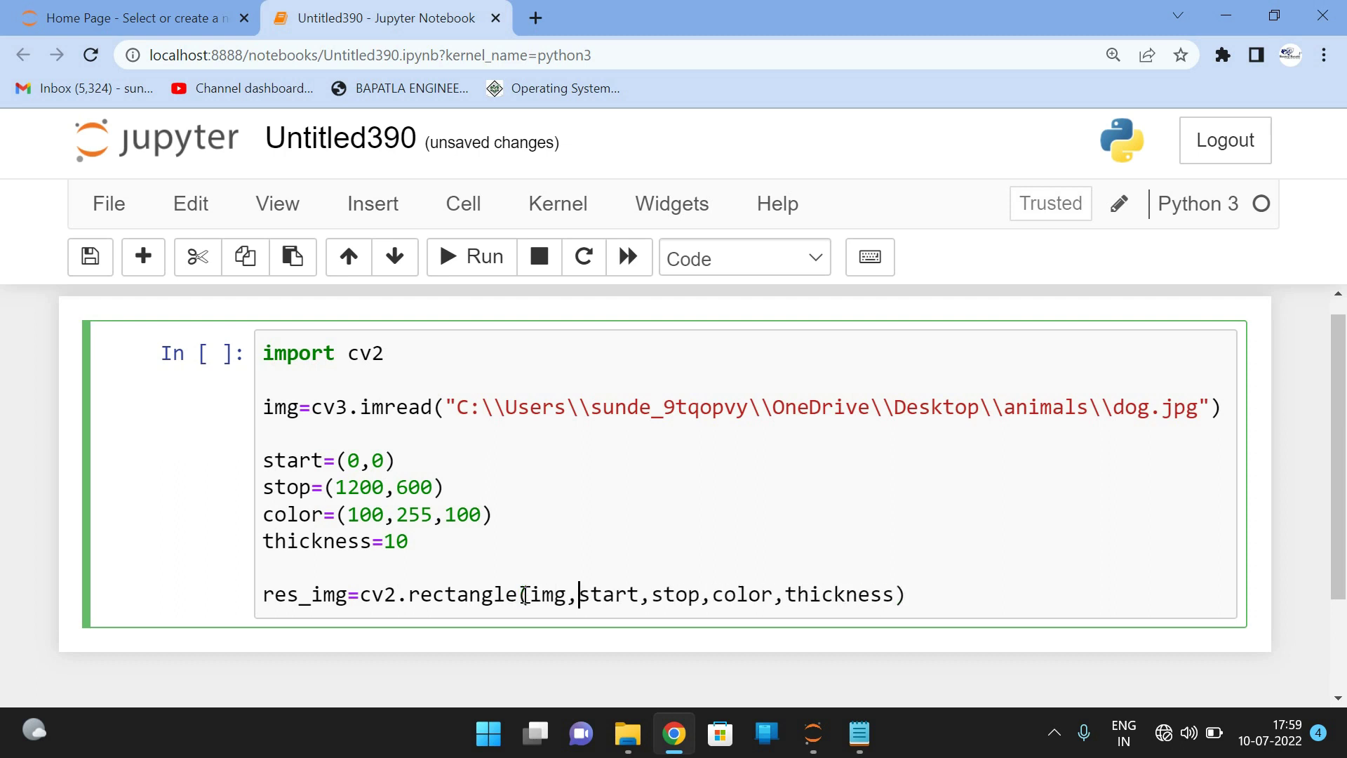
pyautogui.click(1005, 569)
pyautogui.click(1000, 592)
pyautogui.press('Return')
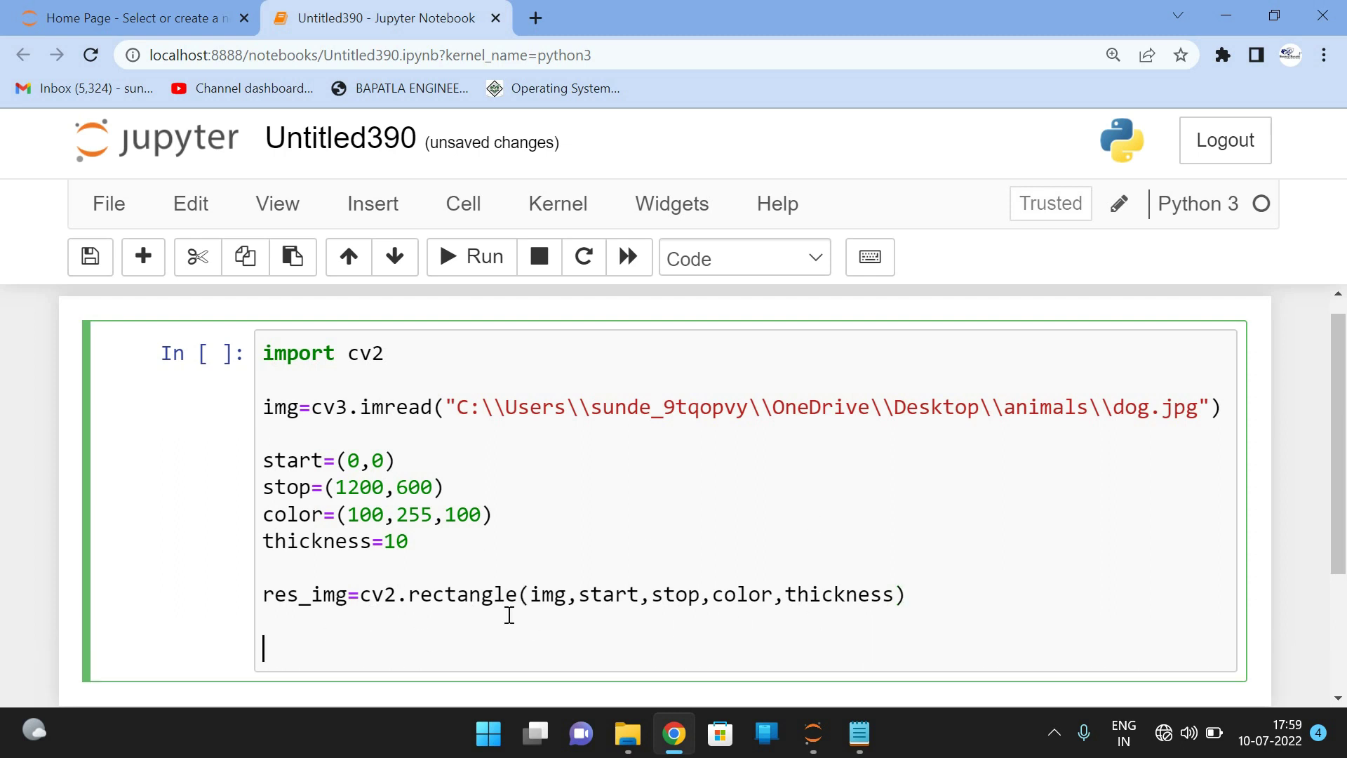
pyautogui.doubleClick(540, 595)
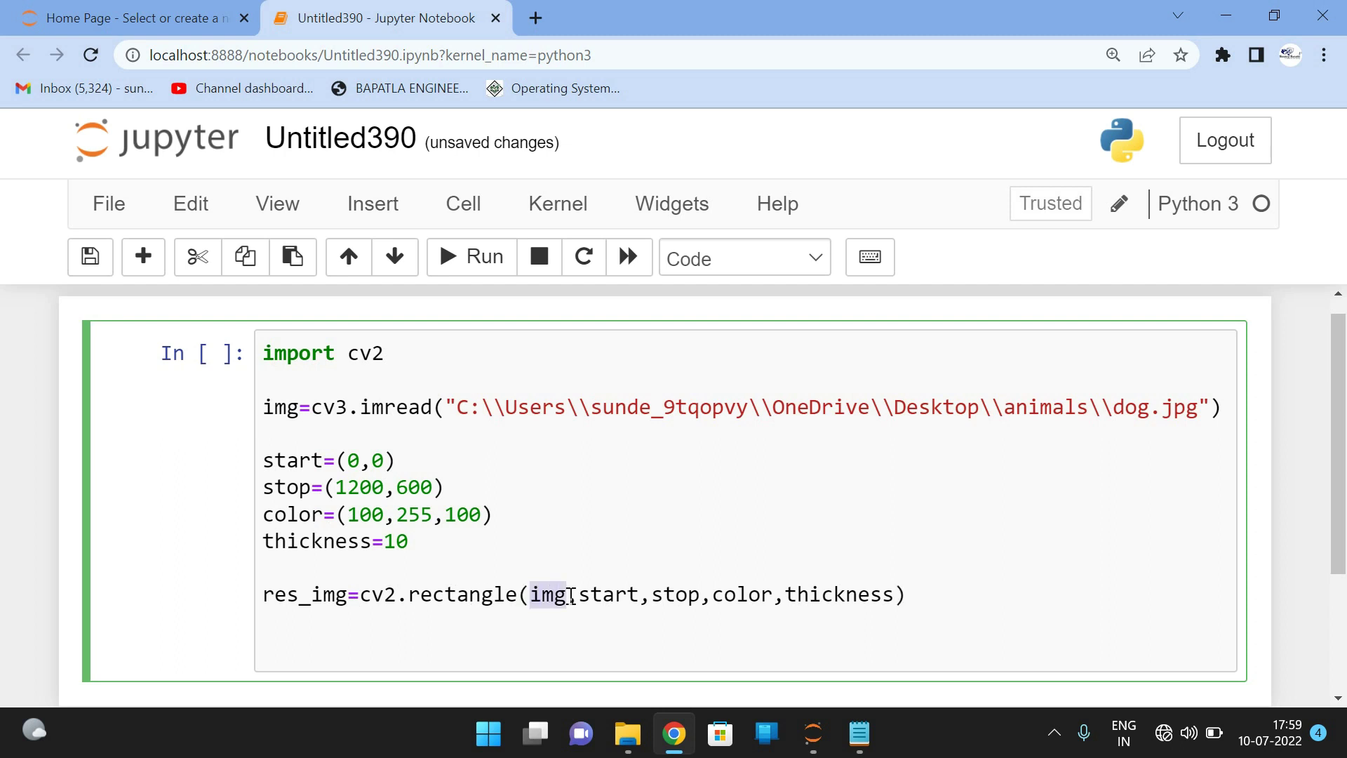
pyautogui.click(348, 592)
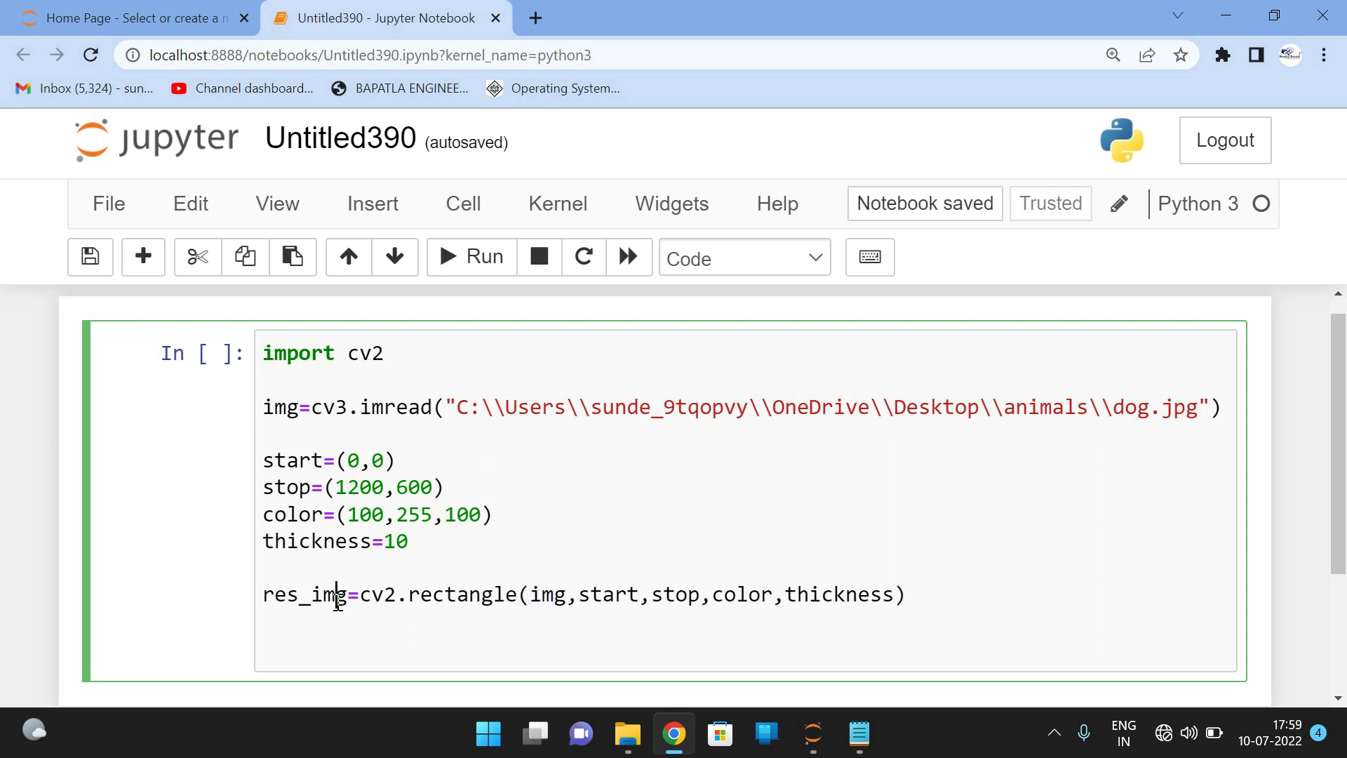
# Write a cv2.imwrite call saving res_img as border_dog.jpg, reusing the animals-folder path
pyautogui.click(315, 649)
pyautogui.write('cv2.')
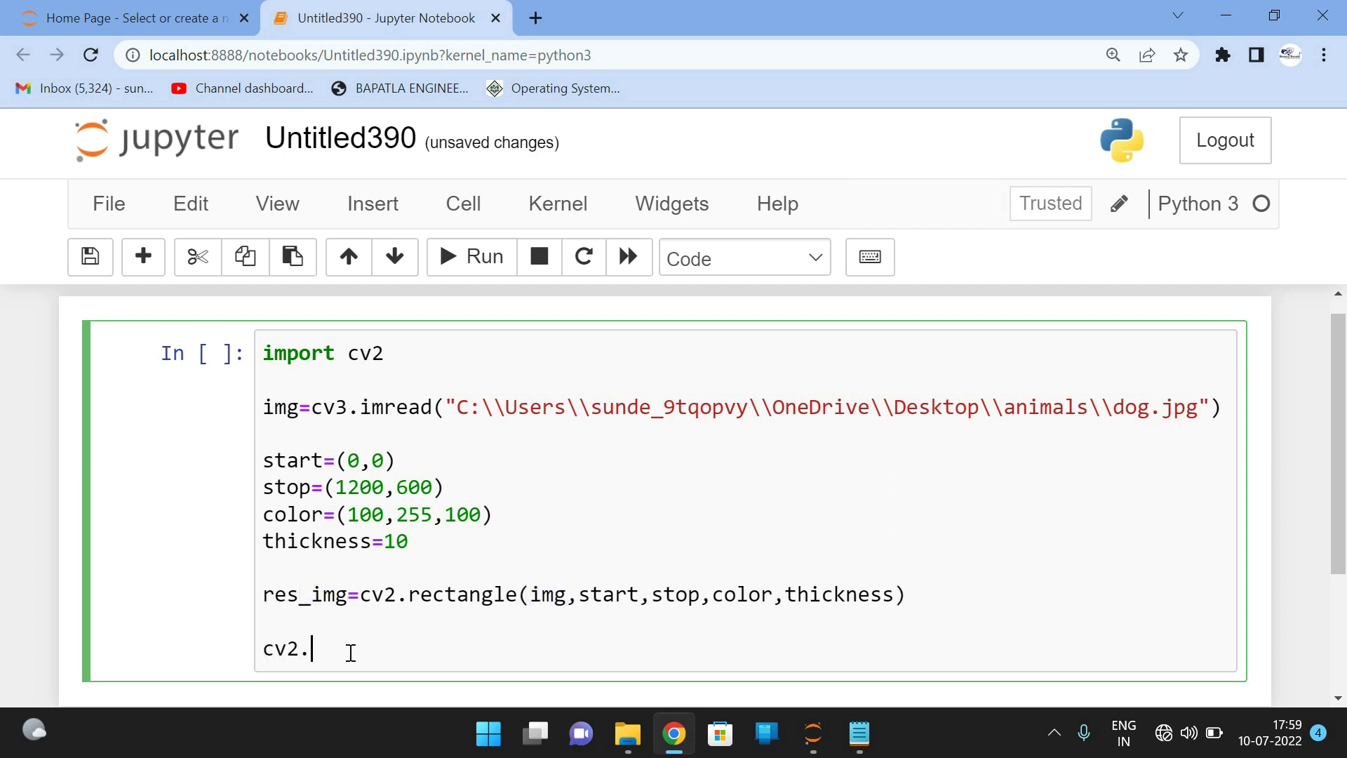
pyautogui.write('imwrite')
pyautogui.write('(')
pyautogui.moveTo(446, 408); pyautogui.dragTo(1216, 407)
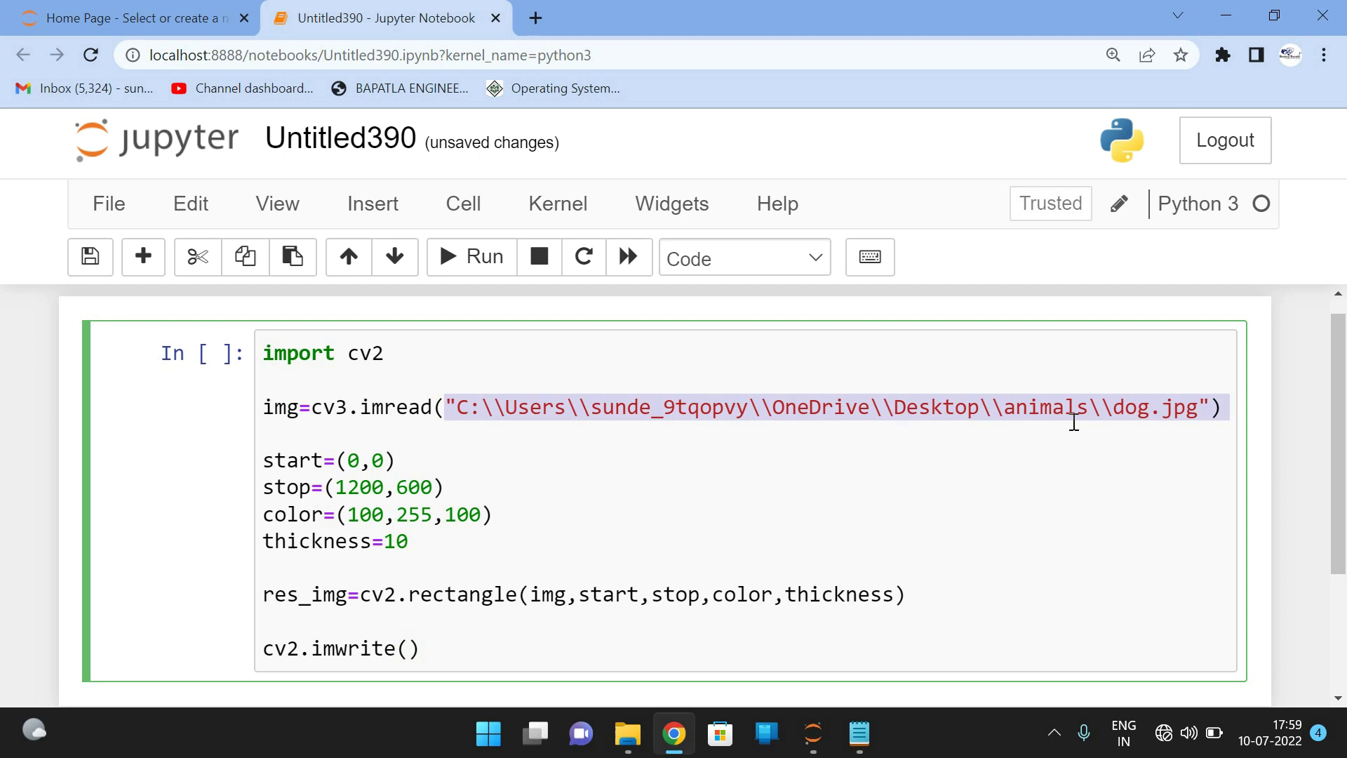
pyautogui.hotkey('ctrl', 'c')
pyautogui.click(407, 651)
pyautogui.hotkey('ctrl', 'v')
pyautogui.click(1078, 649)
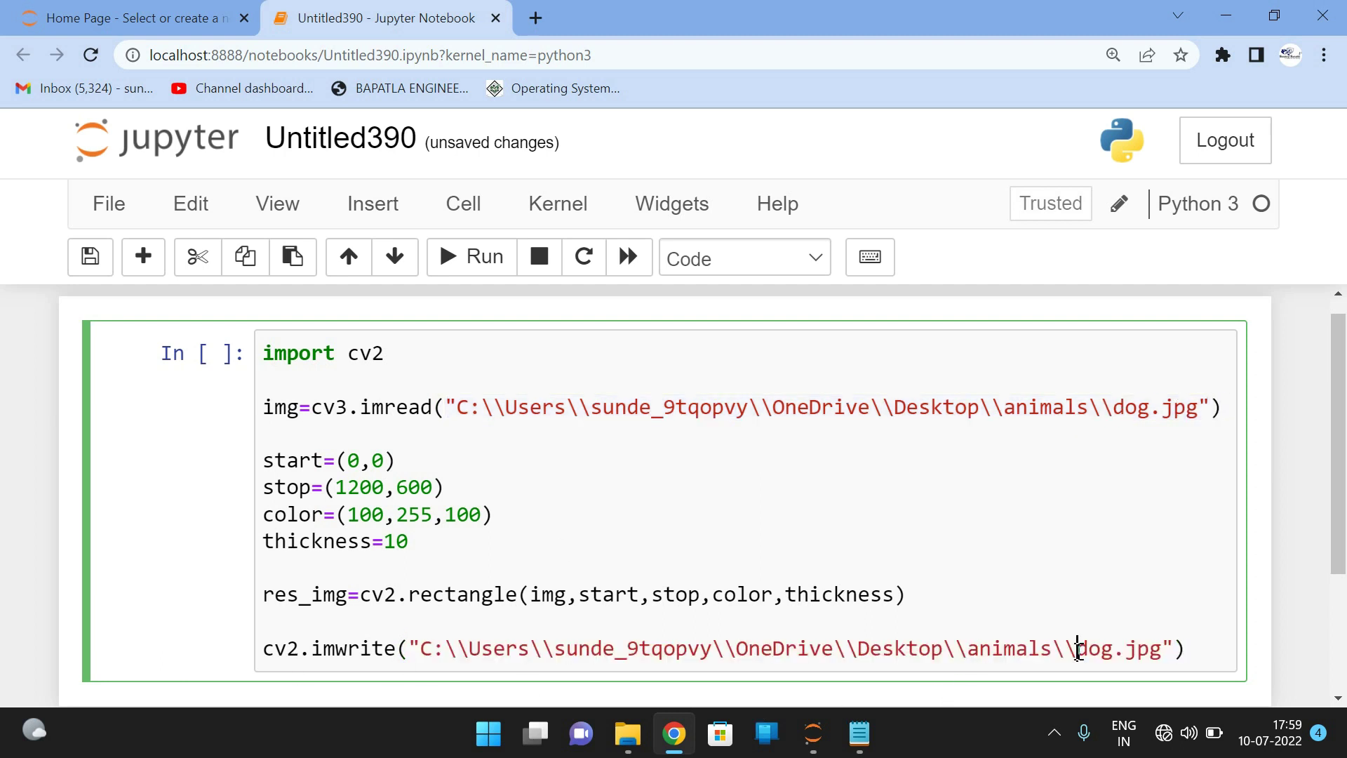
pyautogui.write('b')
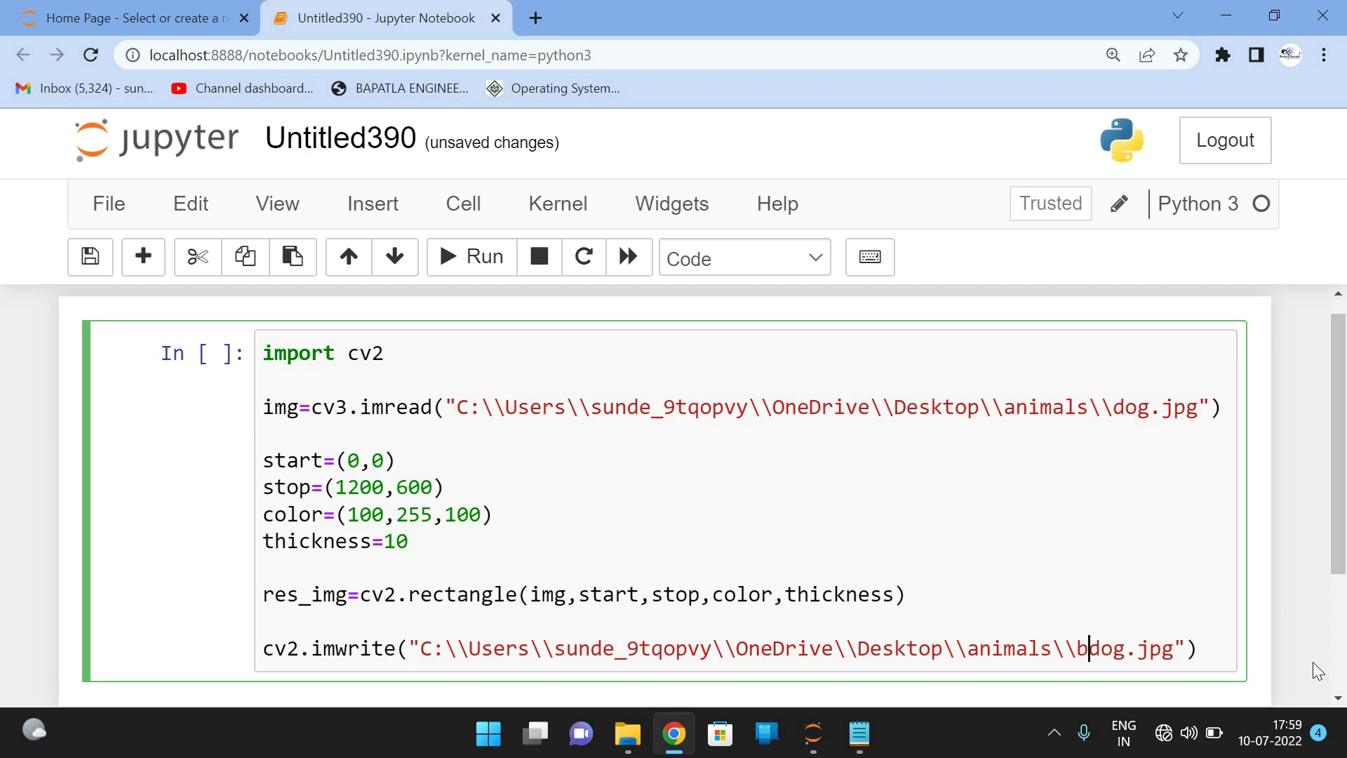
pyautogui.write('order')
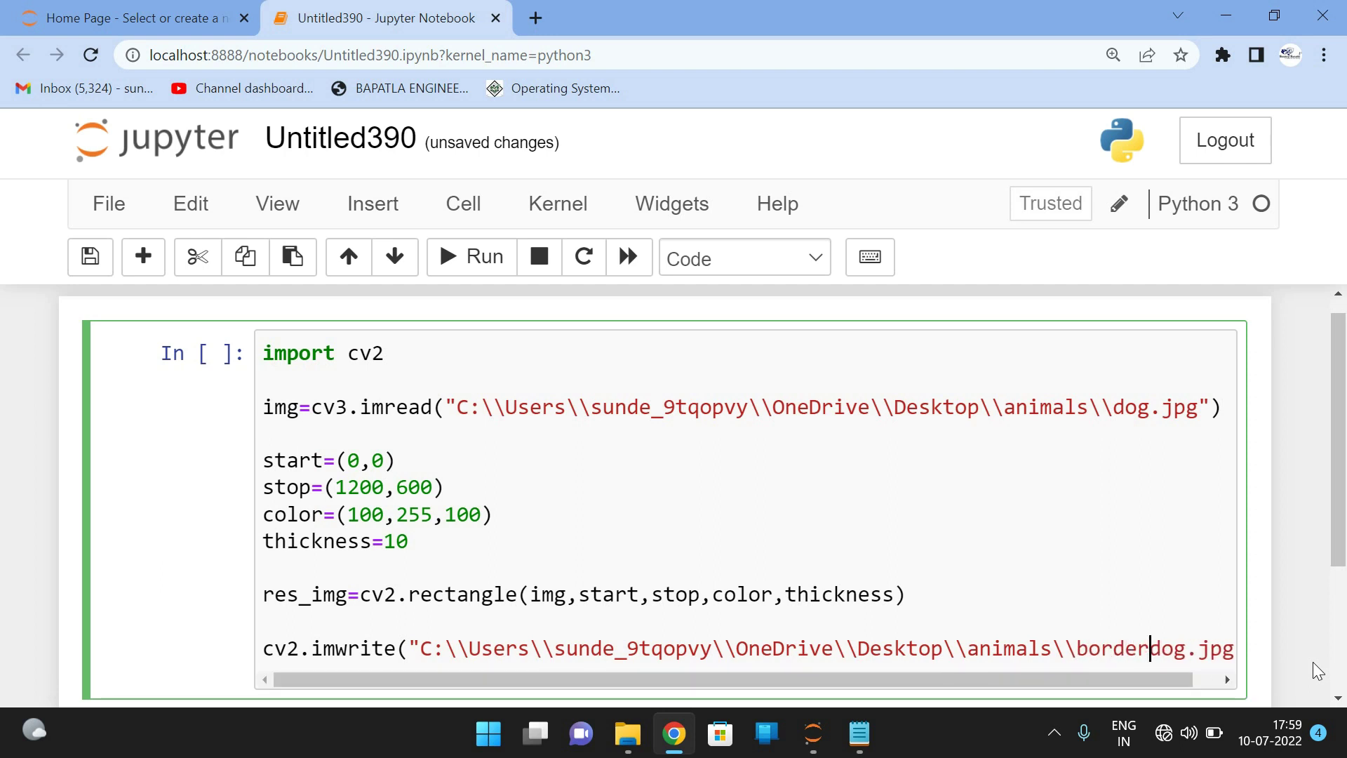
pyautogui.write('_')
pyautogui.press('Right')
pyautogui.press('Right')
pyautogui.press('Right')
pyautogui.press('Right')
pyautogui.press('Right')
pyautogui.press('Right')
pyautogui.press('Right')
pyautogui.press('Right')
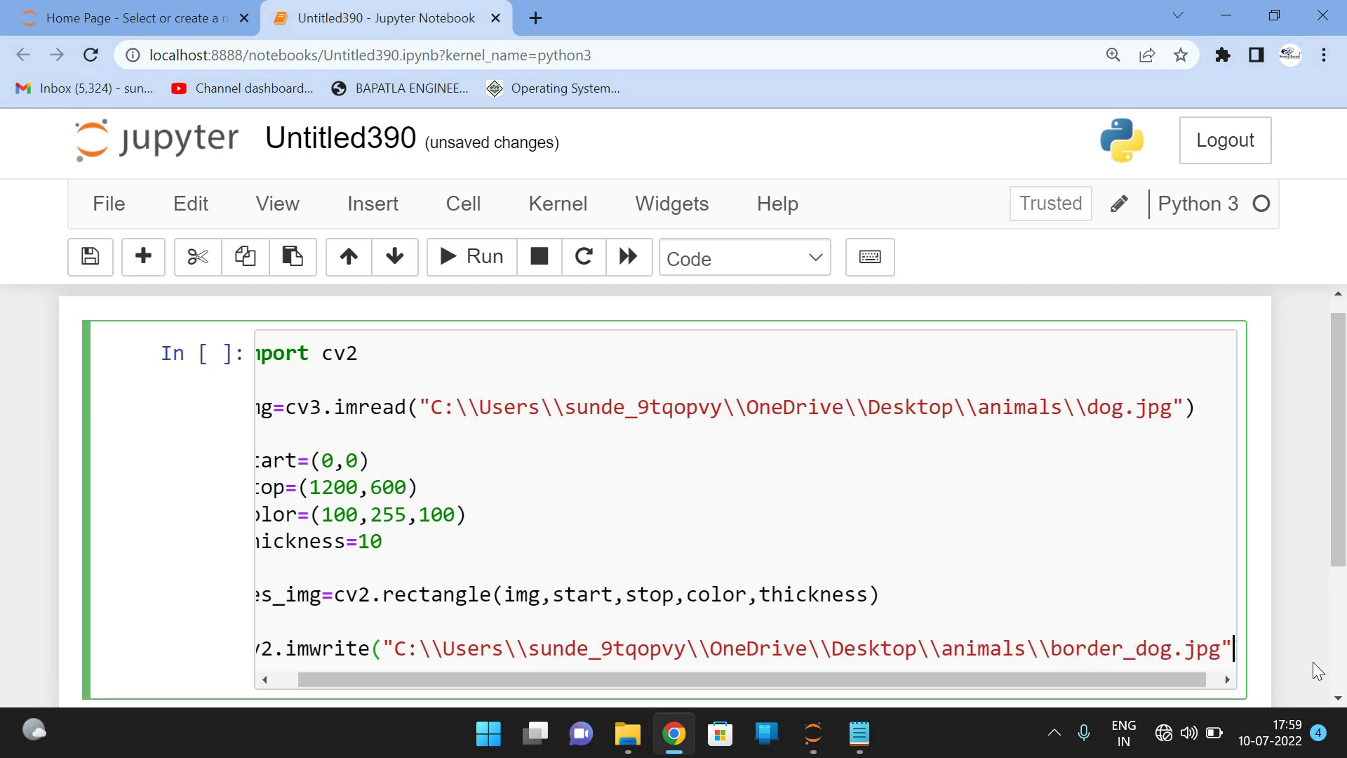
pyautogui.write(',r')
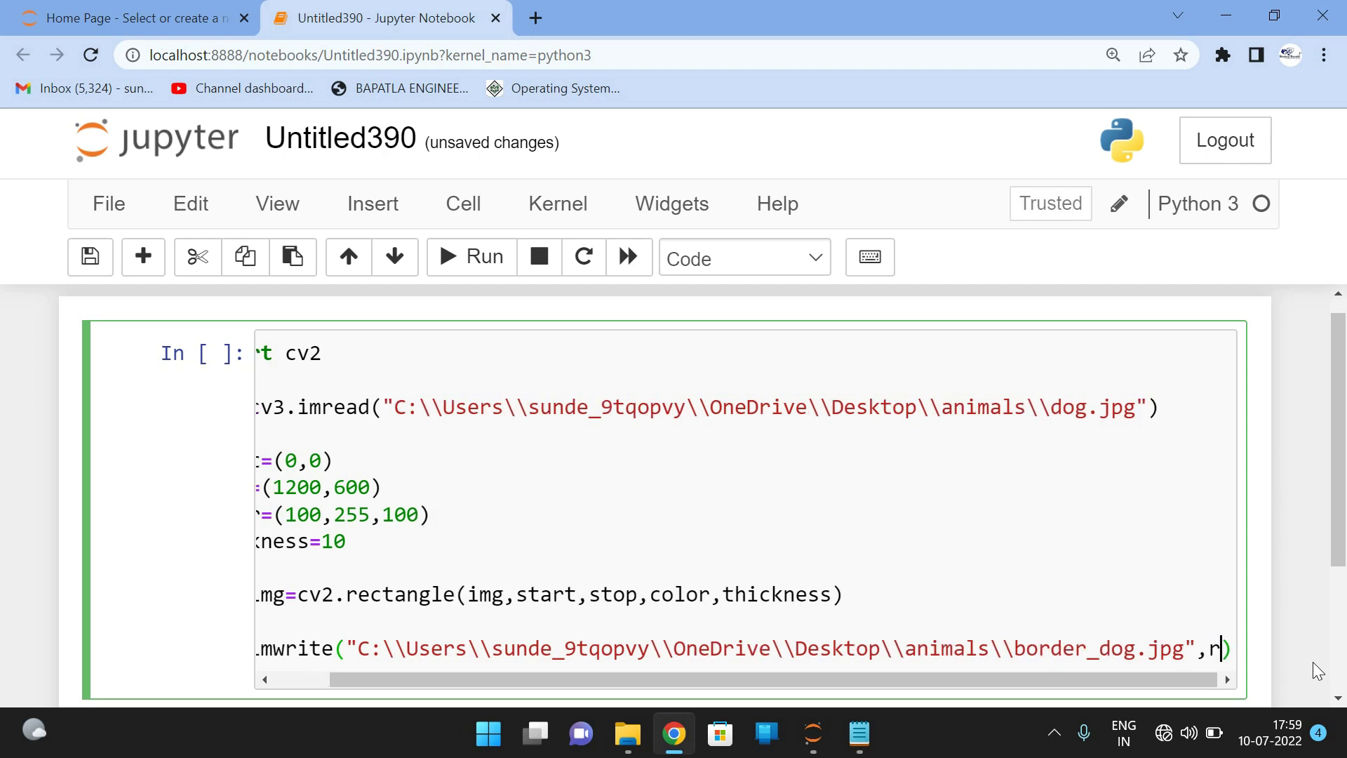
pyautogui.write('es_immg')
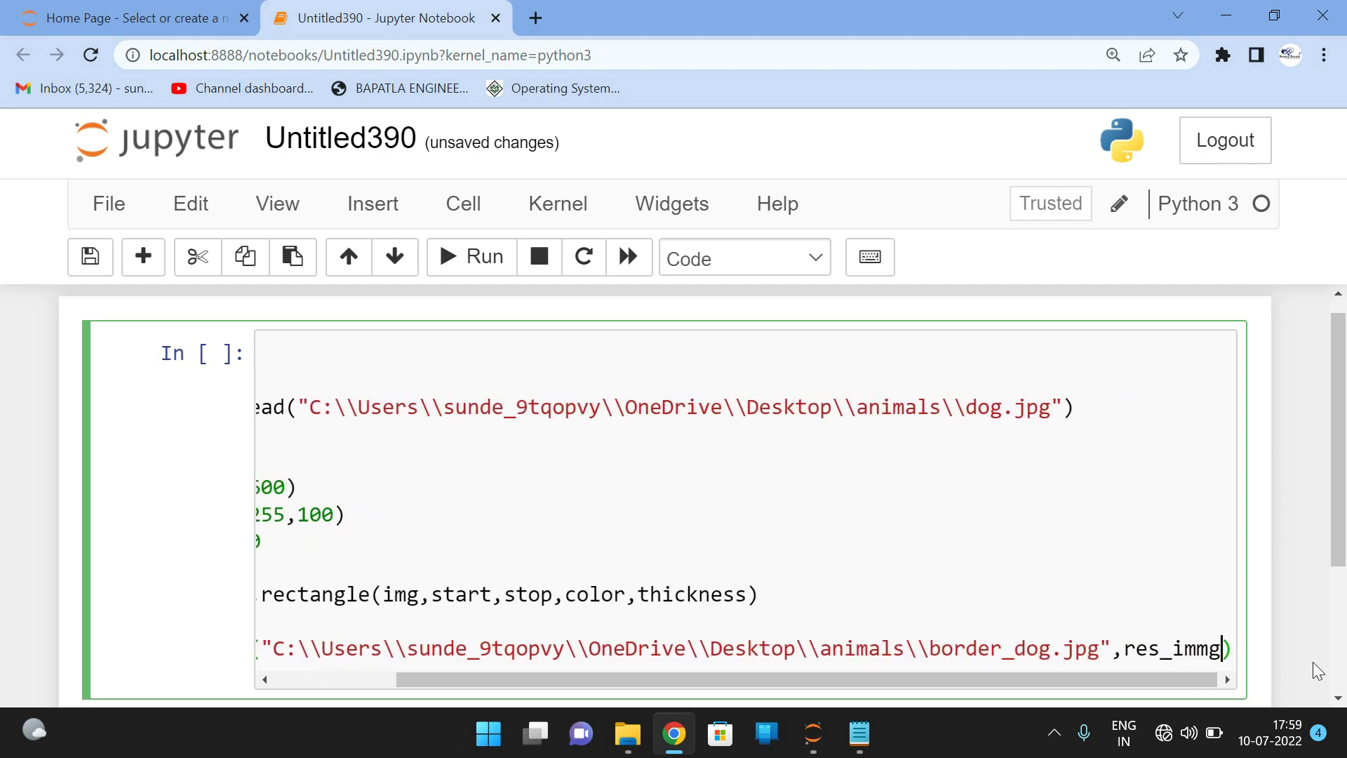
# Run the cell, fix cv3 to cv2 after the NameError, and rerun it to get True
pyautogui.hotkey('shift', 'Return')
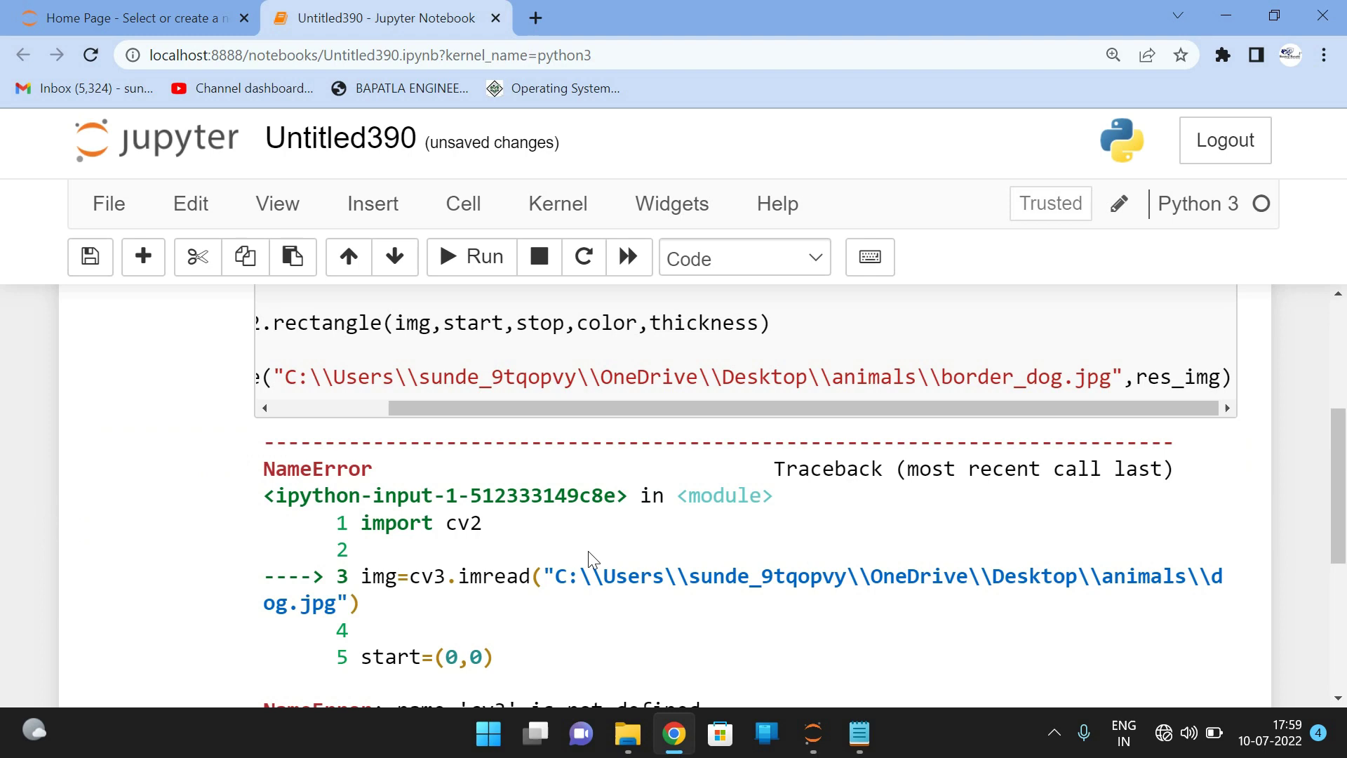
pyautogui.scroll(-1, 622, 564)
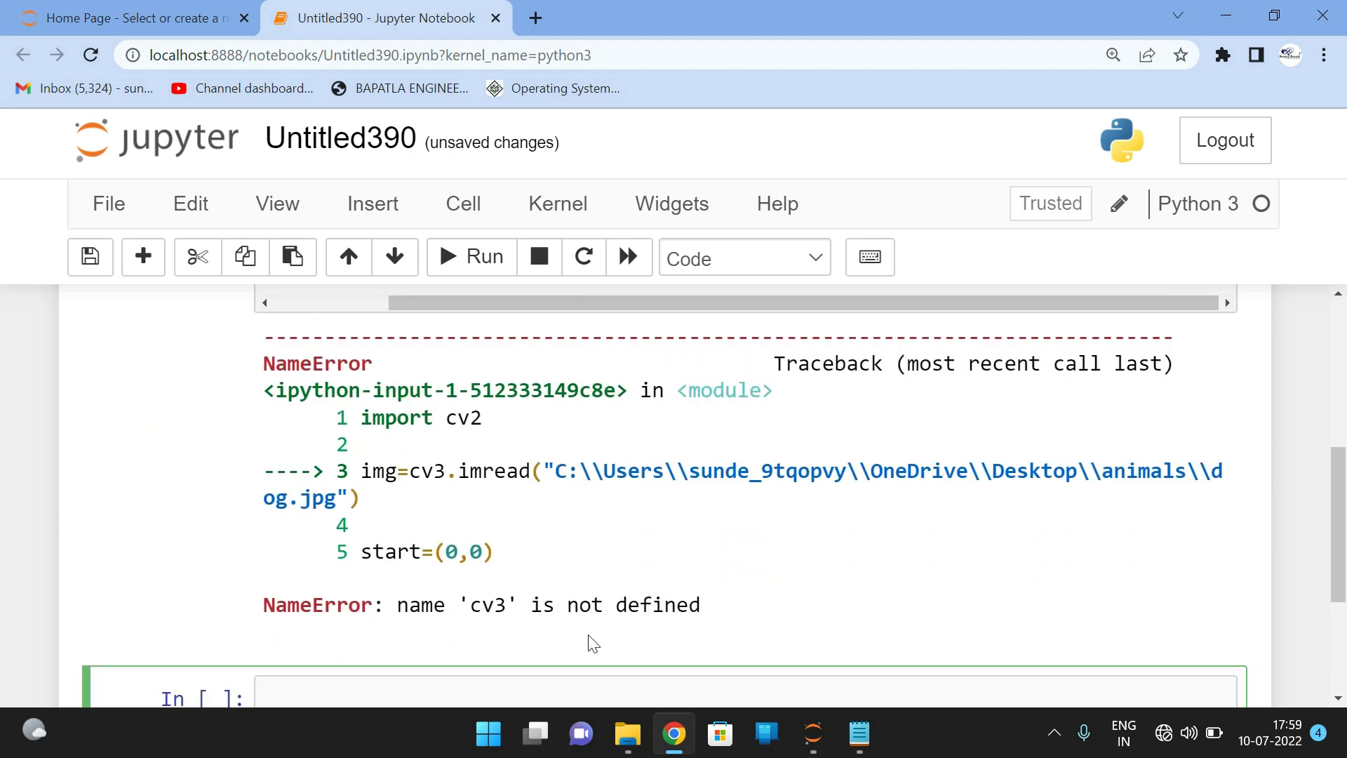
pyautogui.scroll(2, 521, 611)
pyautogui.scroll(1, 452, 589)
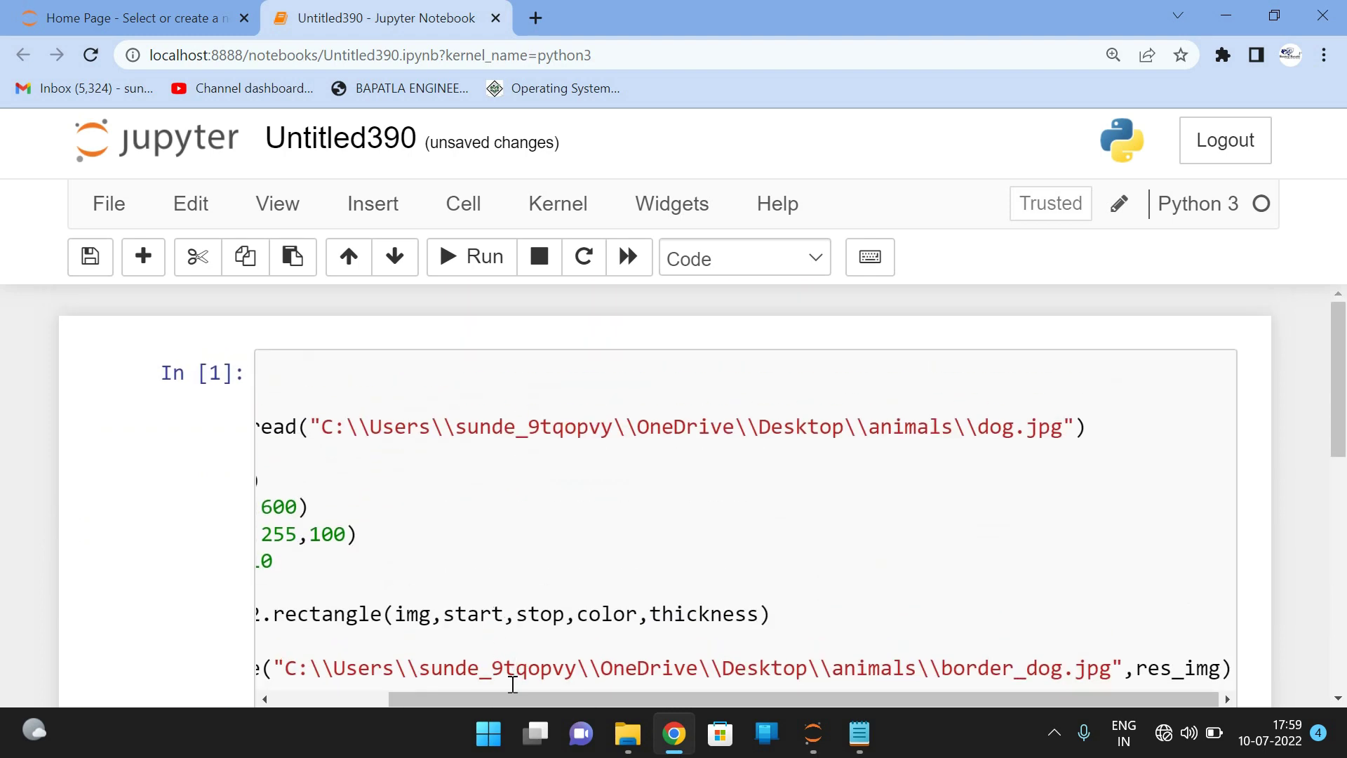
pyautogui.moveTo(513, 697); pyautogui.dragTo(397, 697)
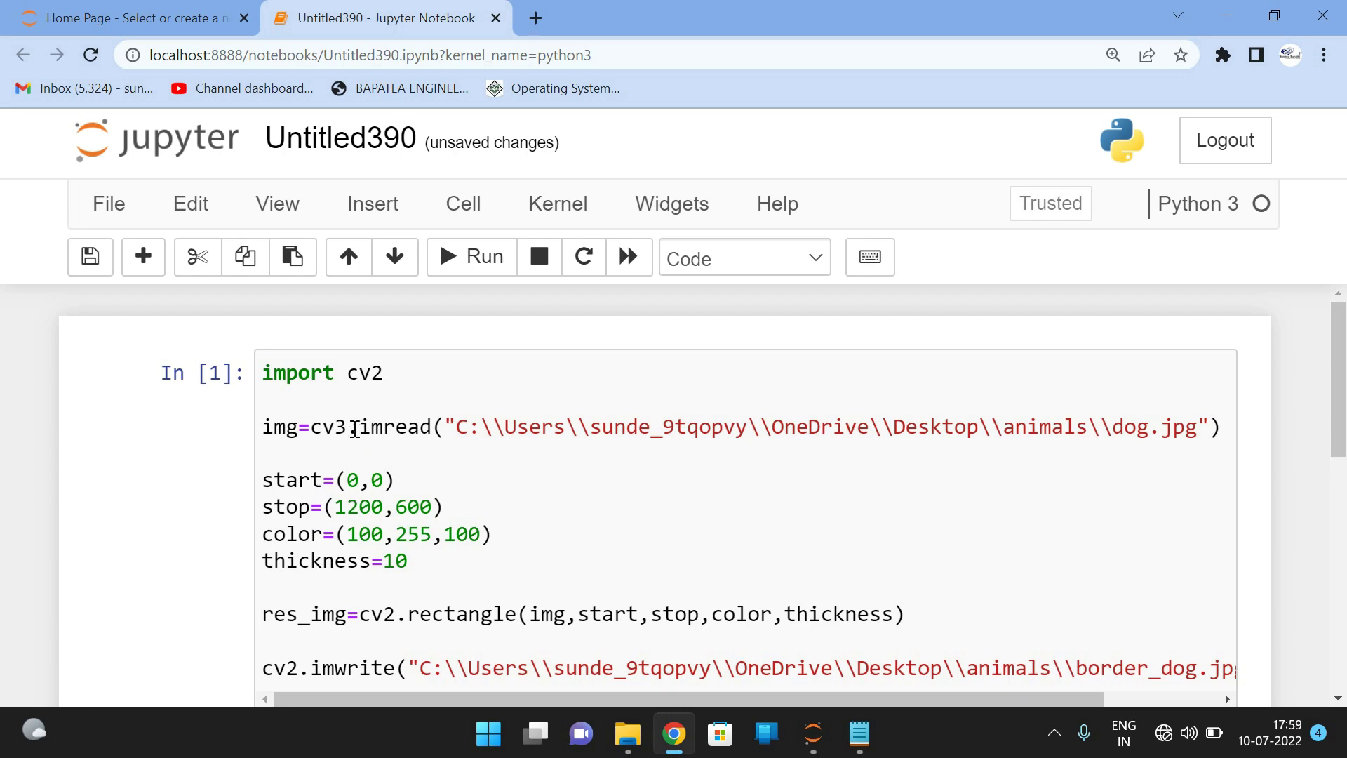
pyautogui.click(350, 426)
pyautogui.hotkey('shift', 'Return')
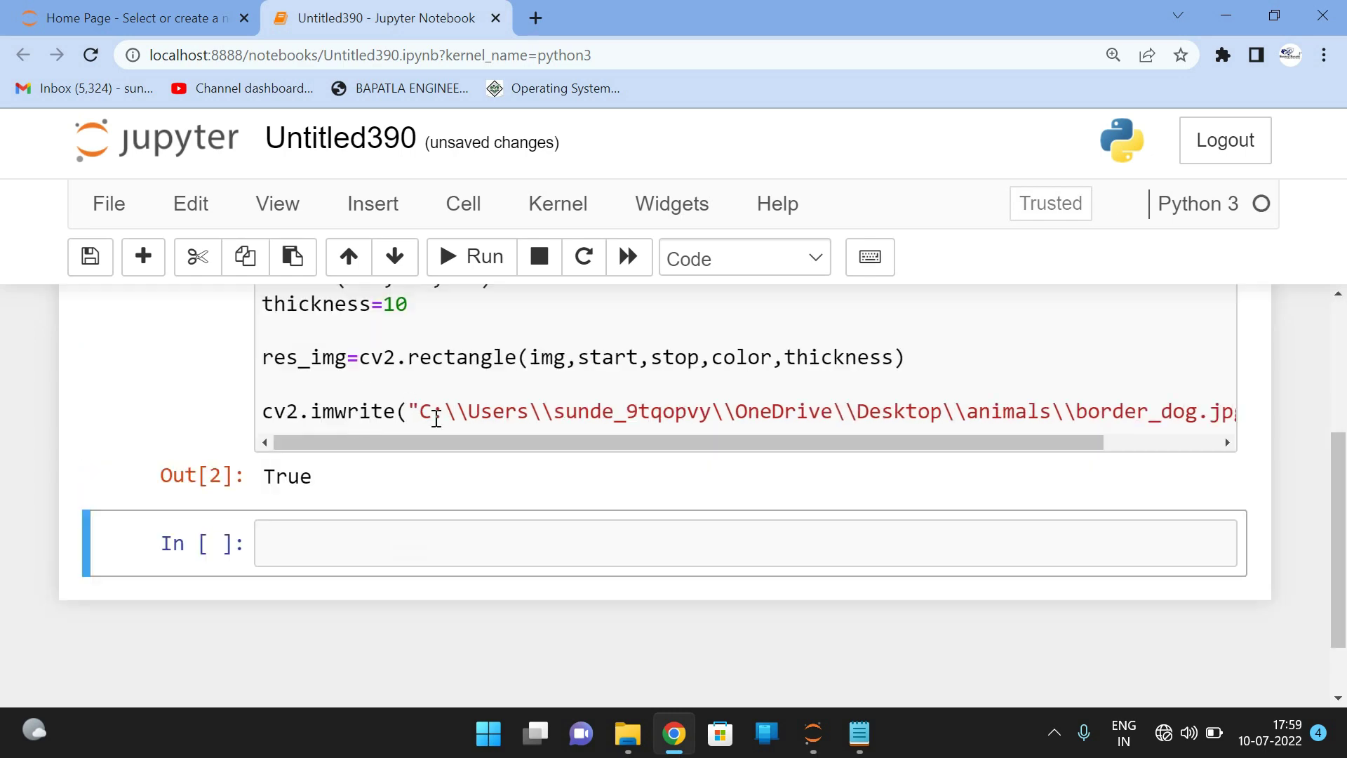
# Refresh the animals folder and open the new border_dog.jpg
pyautogui.click(636, 737)
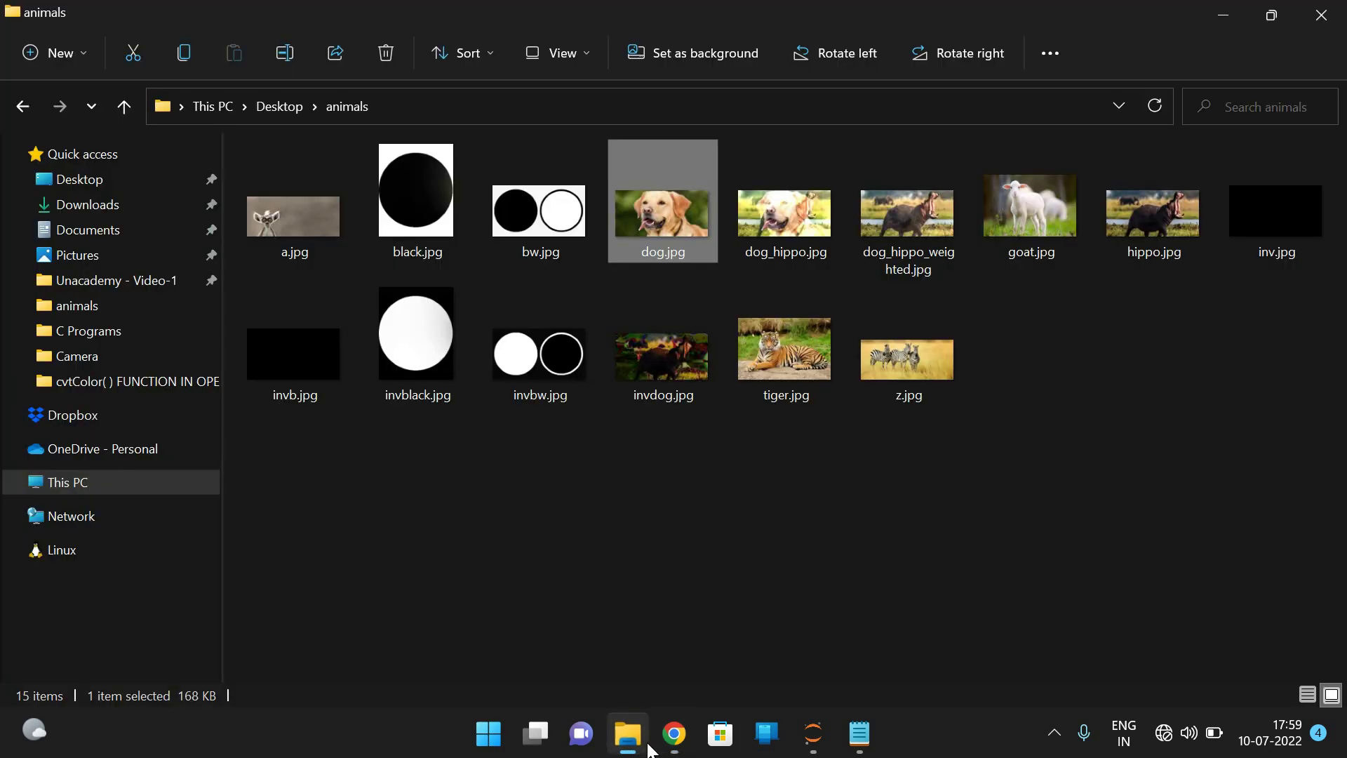
pyautogui.rightClick(807, 555)
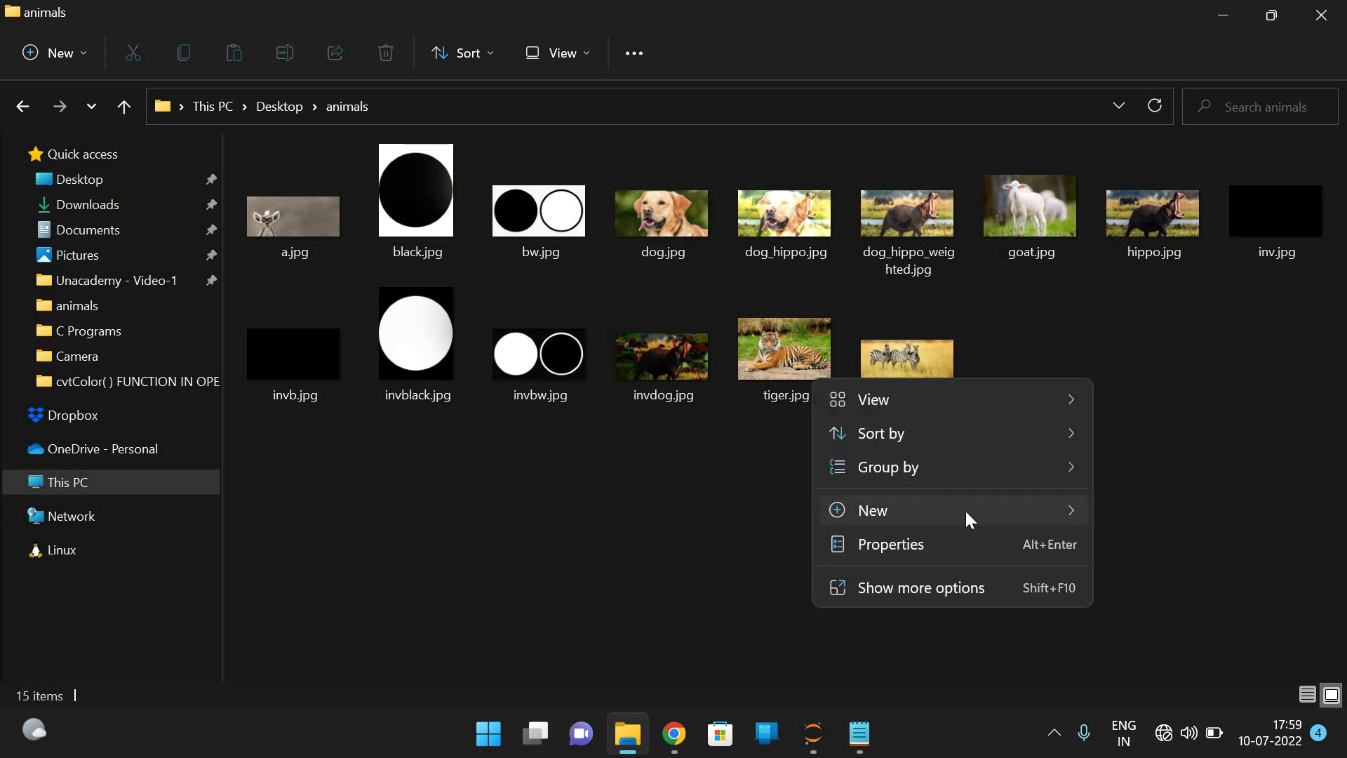
pyautogui.click(953, 589)
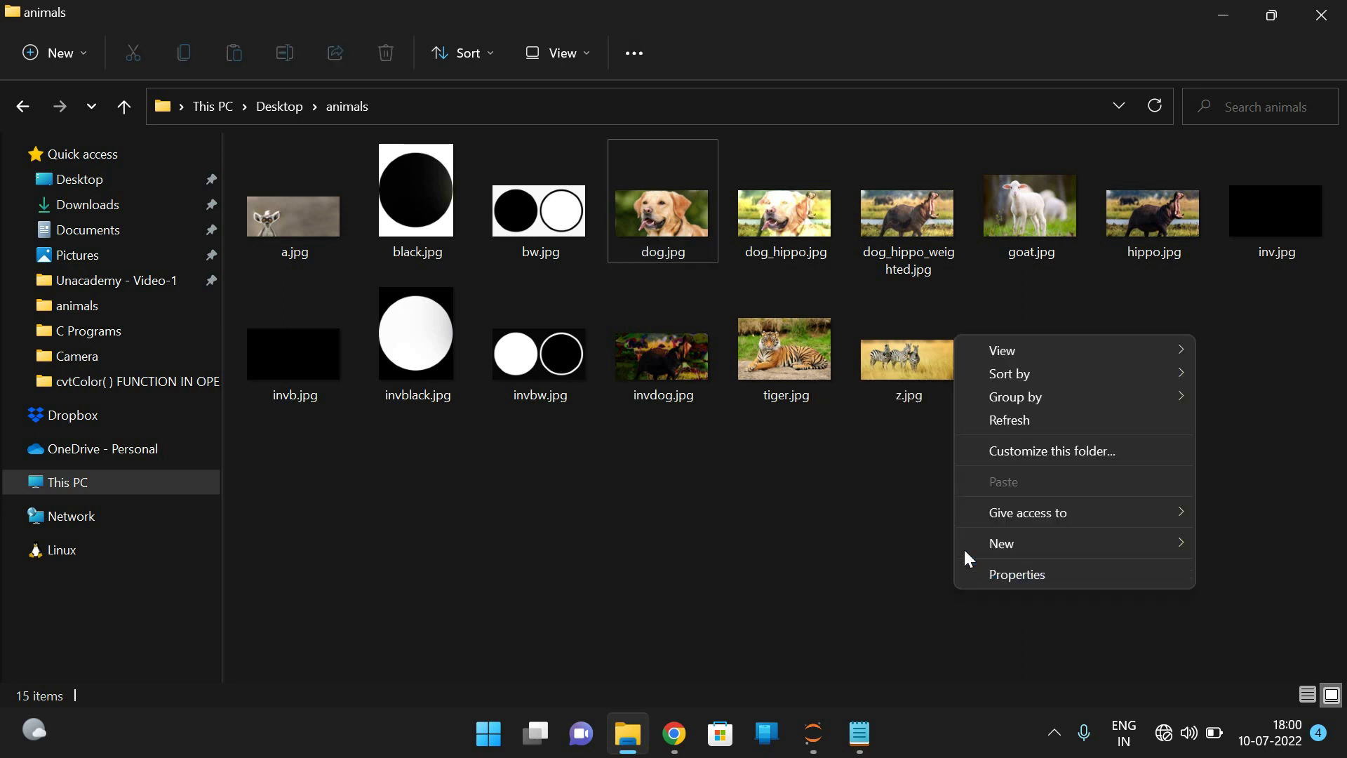
pyautogui.click(1034, 418)
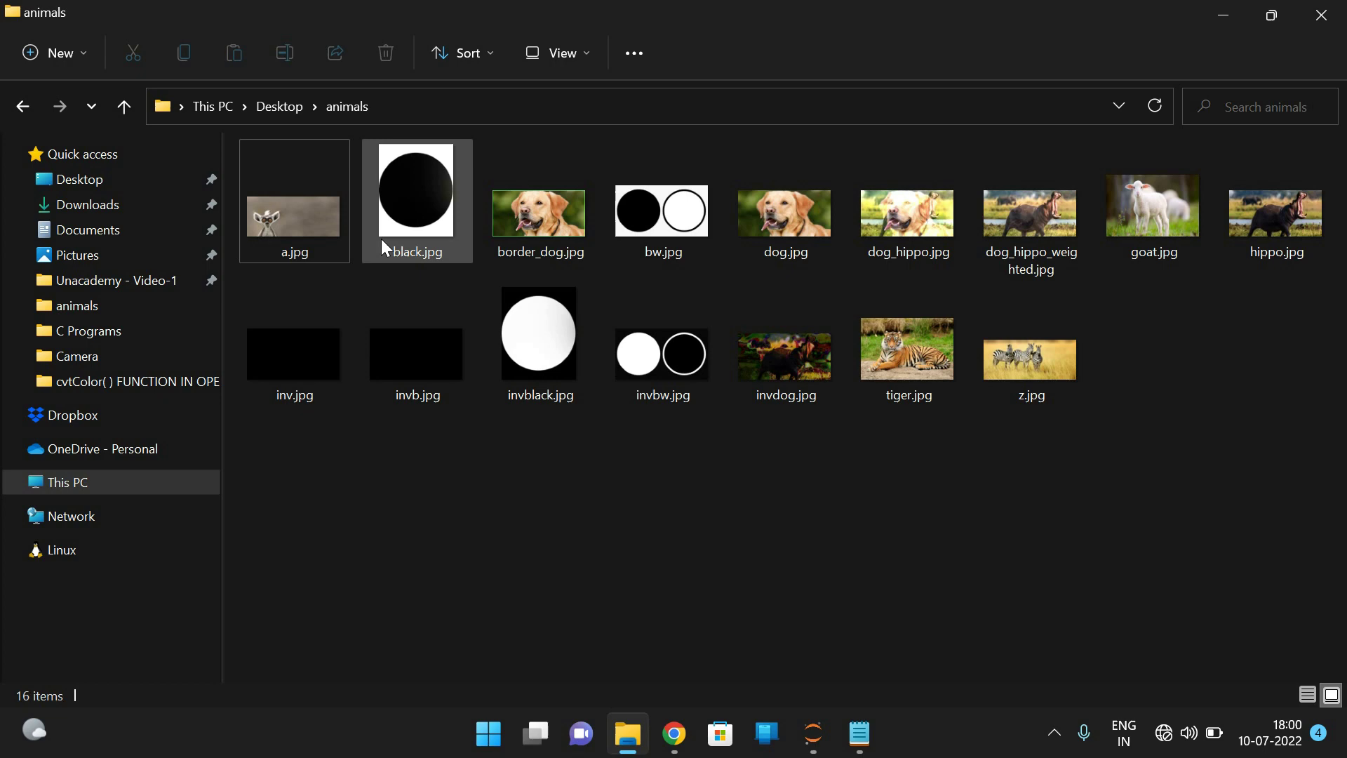
pyautogui.click(544, 227)
pyautogui.doubleClick(544, 229)
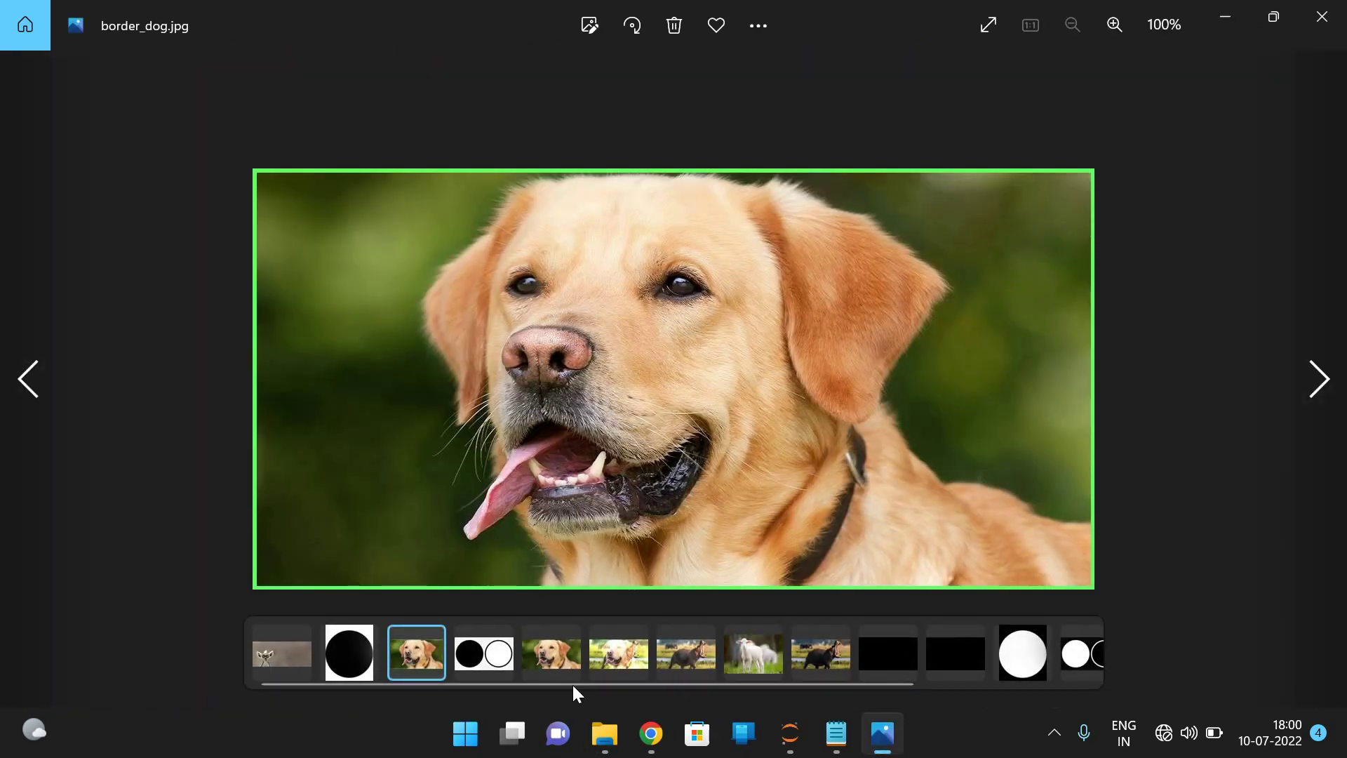
# View border_dog.jpg beside the original dog.jpg in Photos, then return to Jupyter
pyautogui.moveTo(551, 653)
pyautogui.click(567, 639)
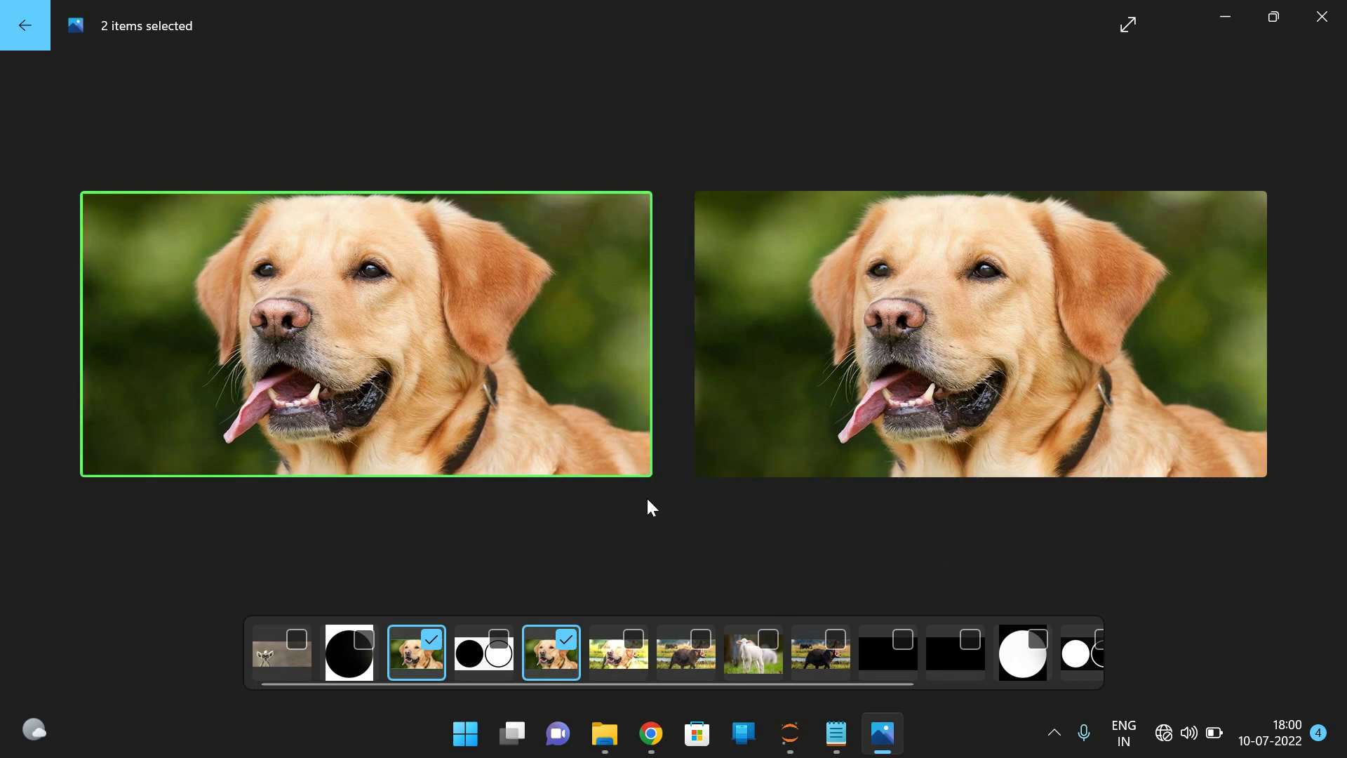
pyautogui.hotkey('alt', 'Tab')
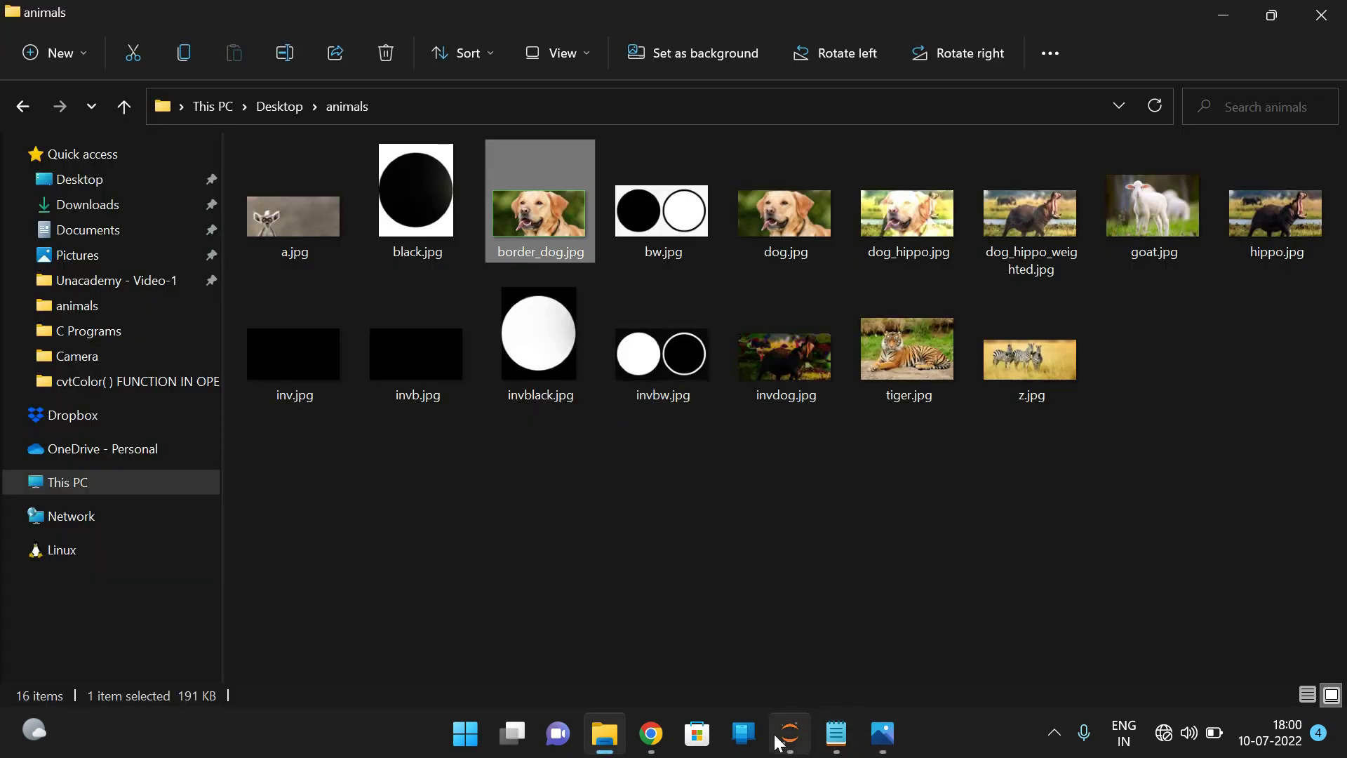
pyautogui.click(882, 733)
# Change the rectangle colour's first value to 255, making it (255,255,100), and rerun the cell
pyautogui.click(1322, 26)
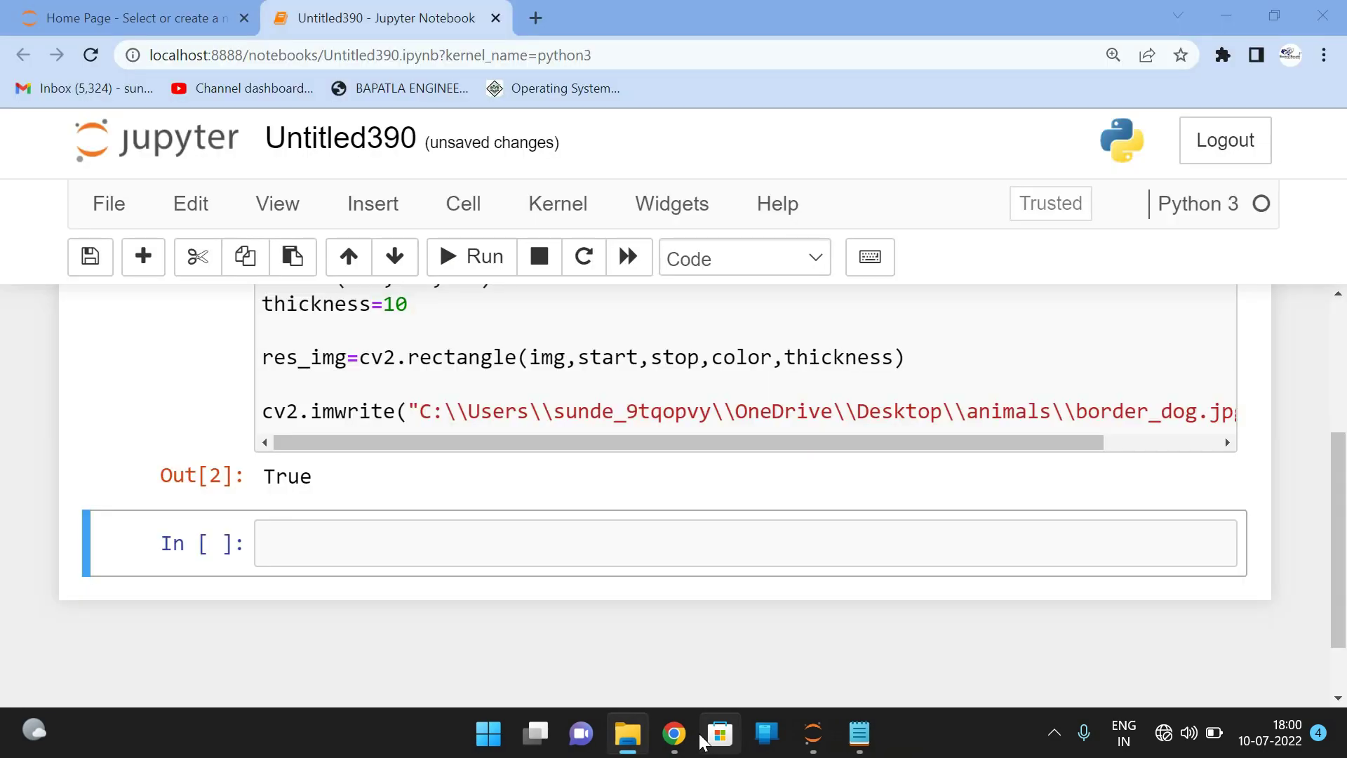
pyautogui.scroll(2, 566, 388)
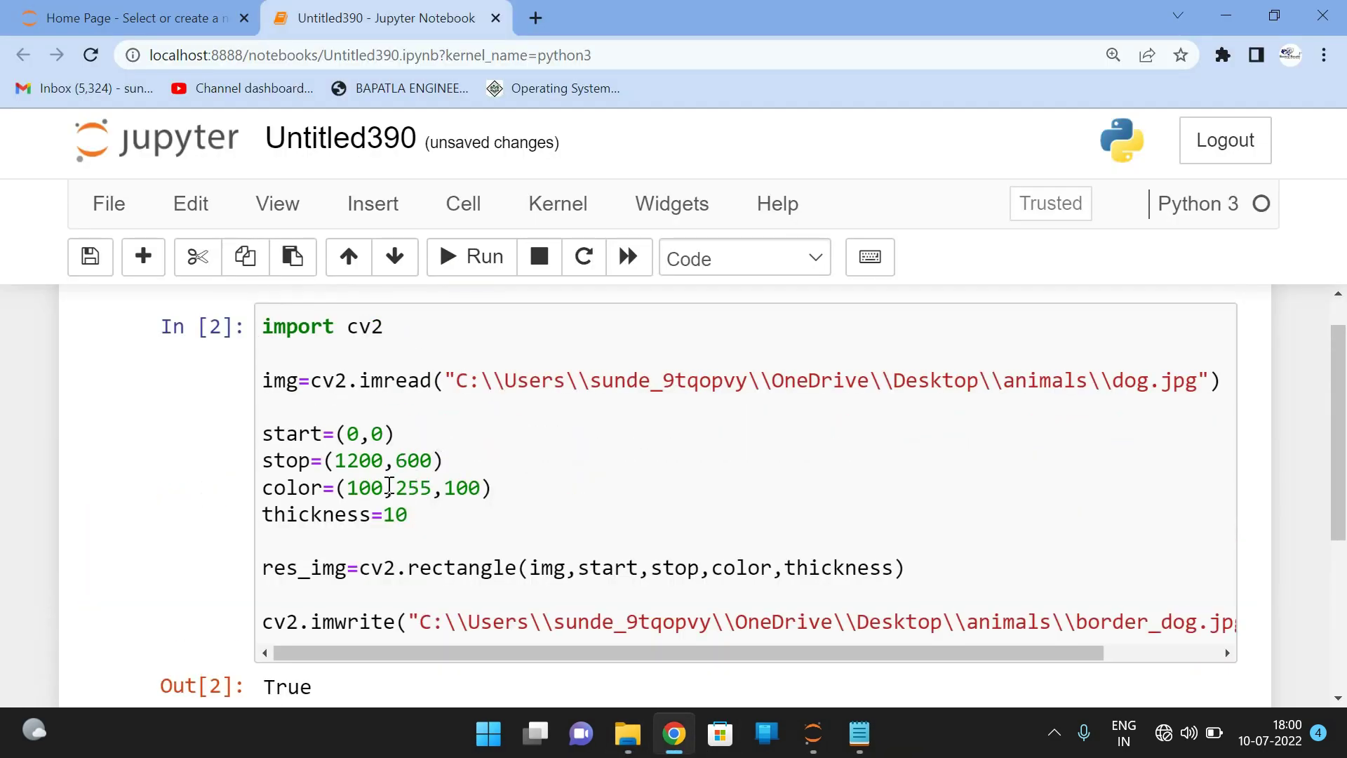
pyautogui.doubleClick(388, 486)
pyautogui.write('255')
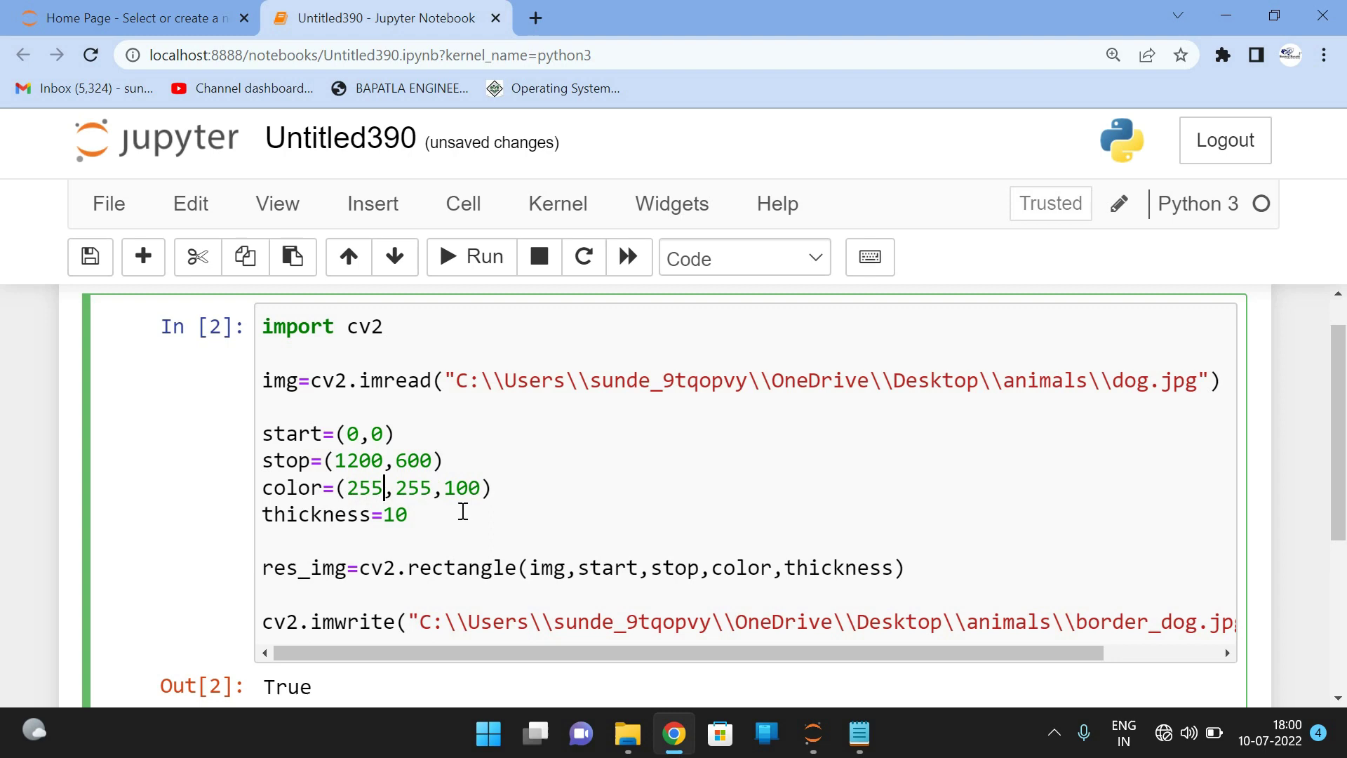
pyautogui.hotkey('shift', 'Return')
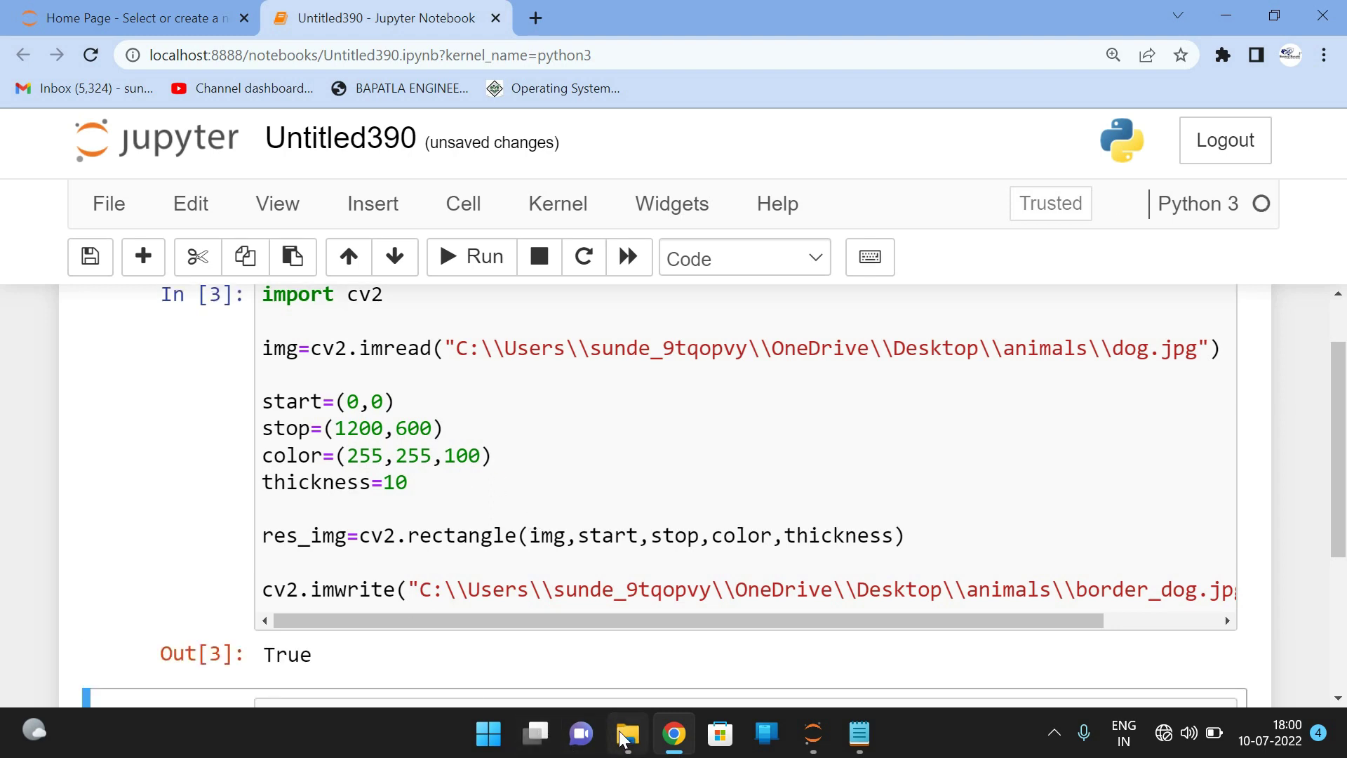
# View the cyan-bordered border_dog.jpg in Photos, then close it
pyautogui.click(627, 733)
pyautogui.rightClick(586, 489)
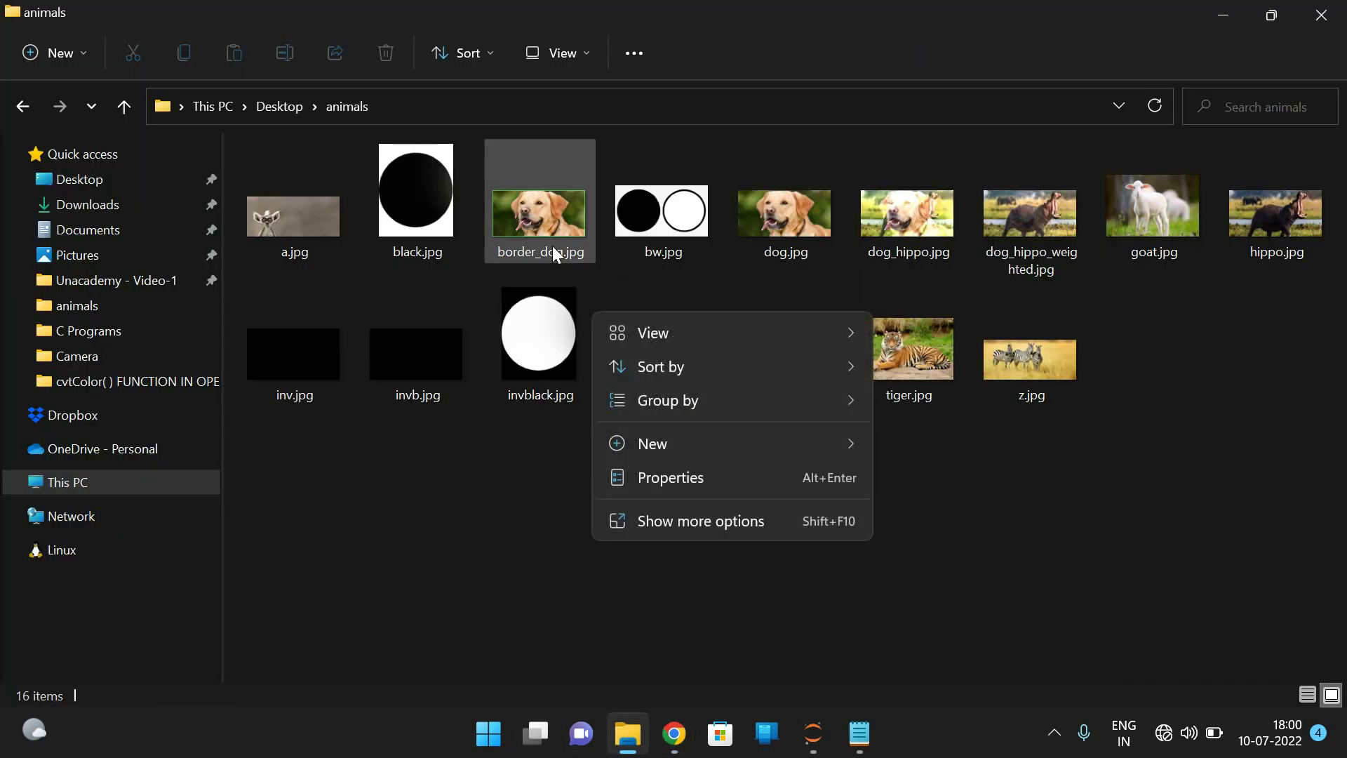
pyautogui.doubleClick(543, 223)
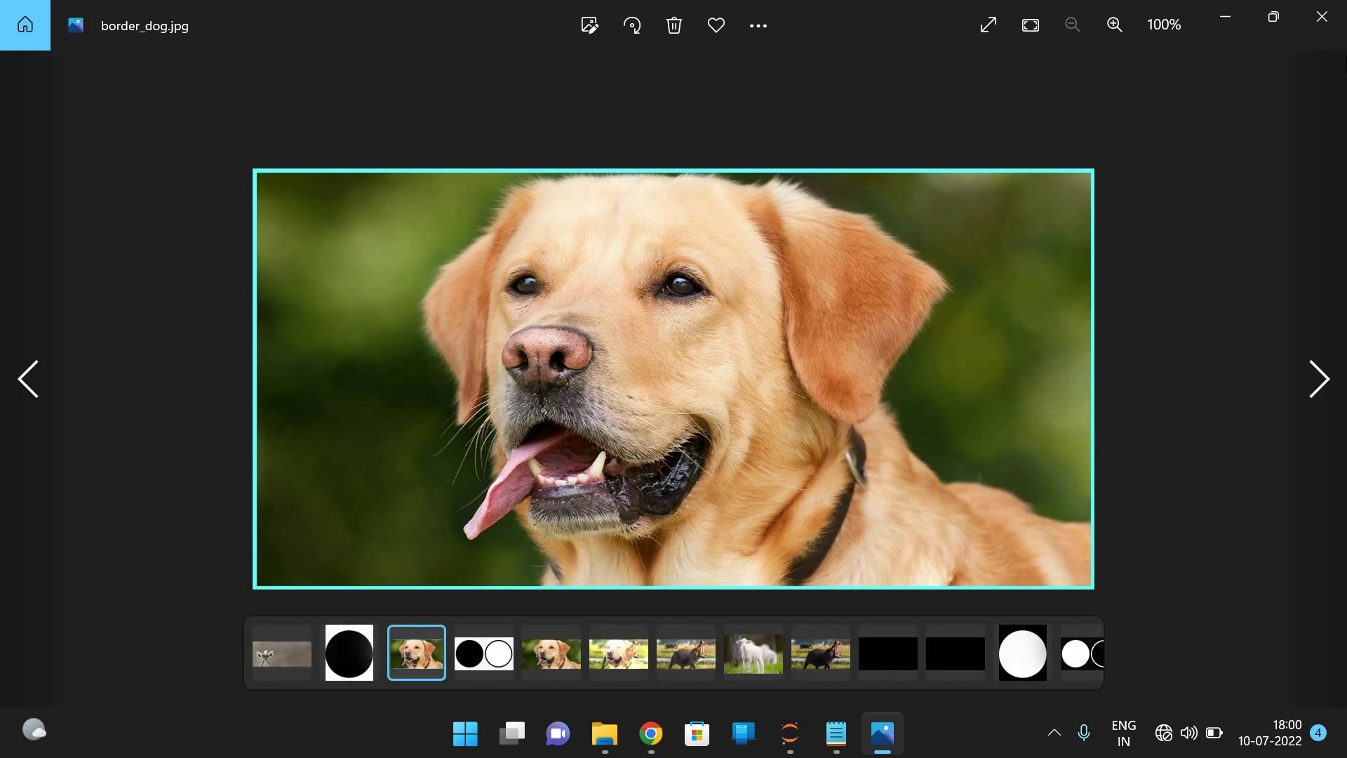
pyautogui.click(1322, 17)
# Change the rectangle start to (10,10) and the stop x value to 1190
pyautogui.hotkey('alt', 'Tab')
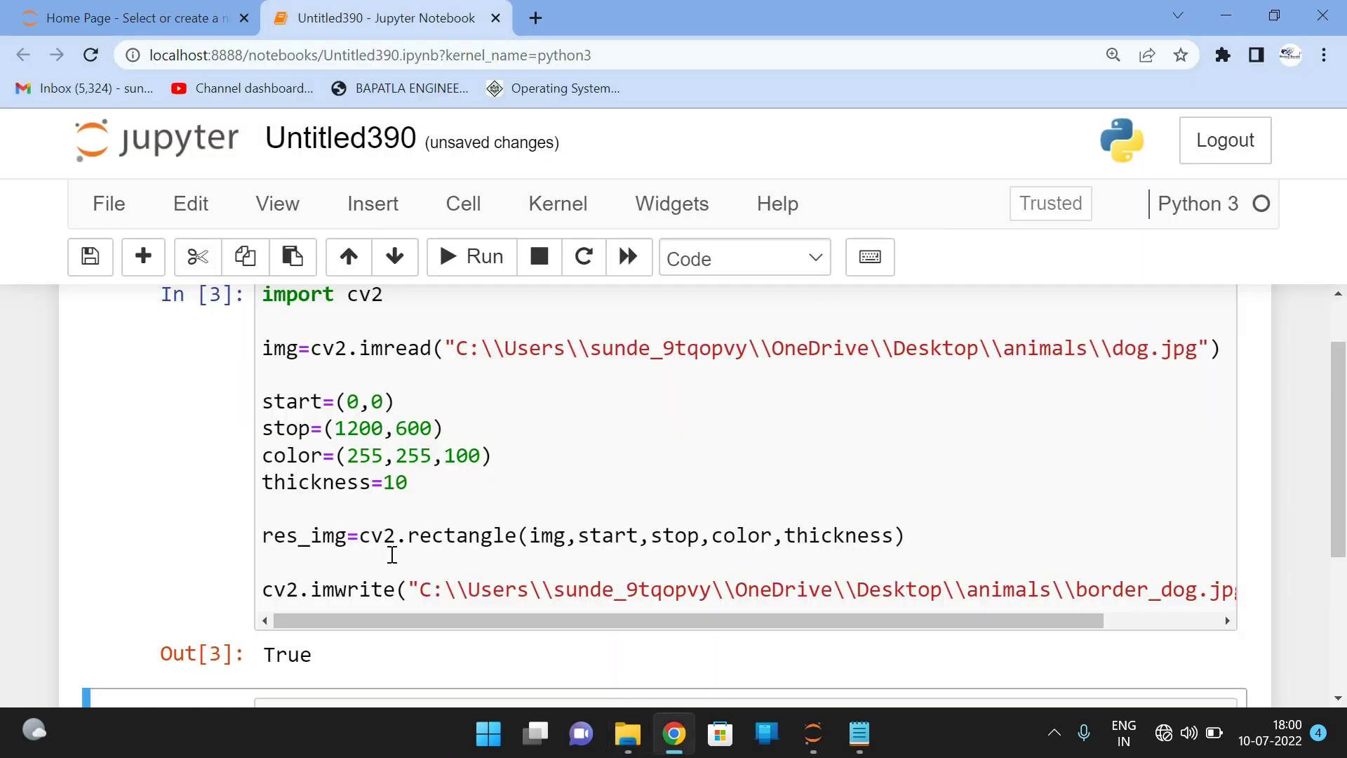
pyautogui.click(350, 406)
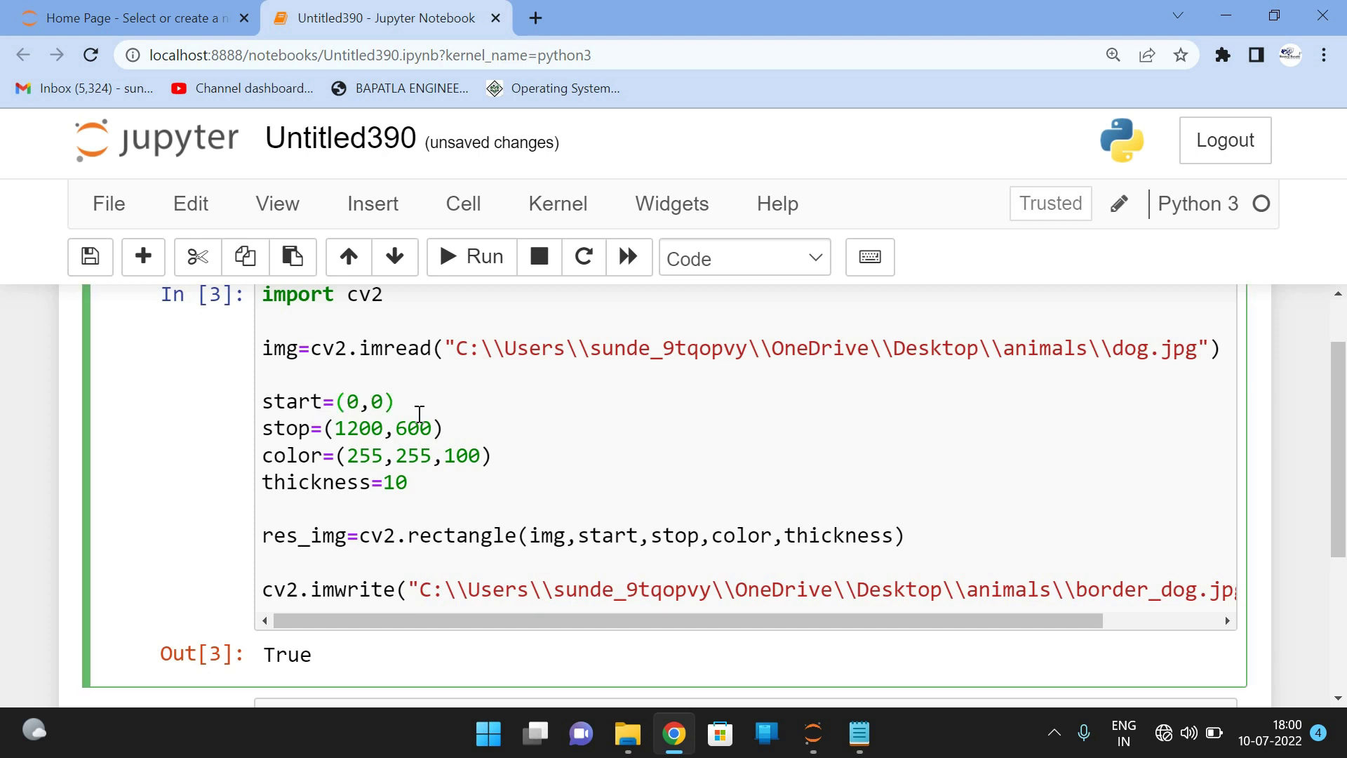
pyautogui.write('1')
pyautogui.press('Right')
pyautogui.press('Right')
pyautogui.write('1')
pyautogui.press('BackSpace')
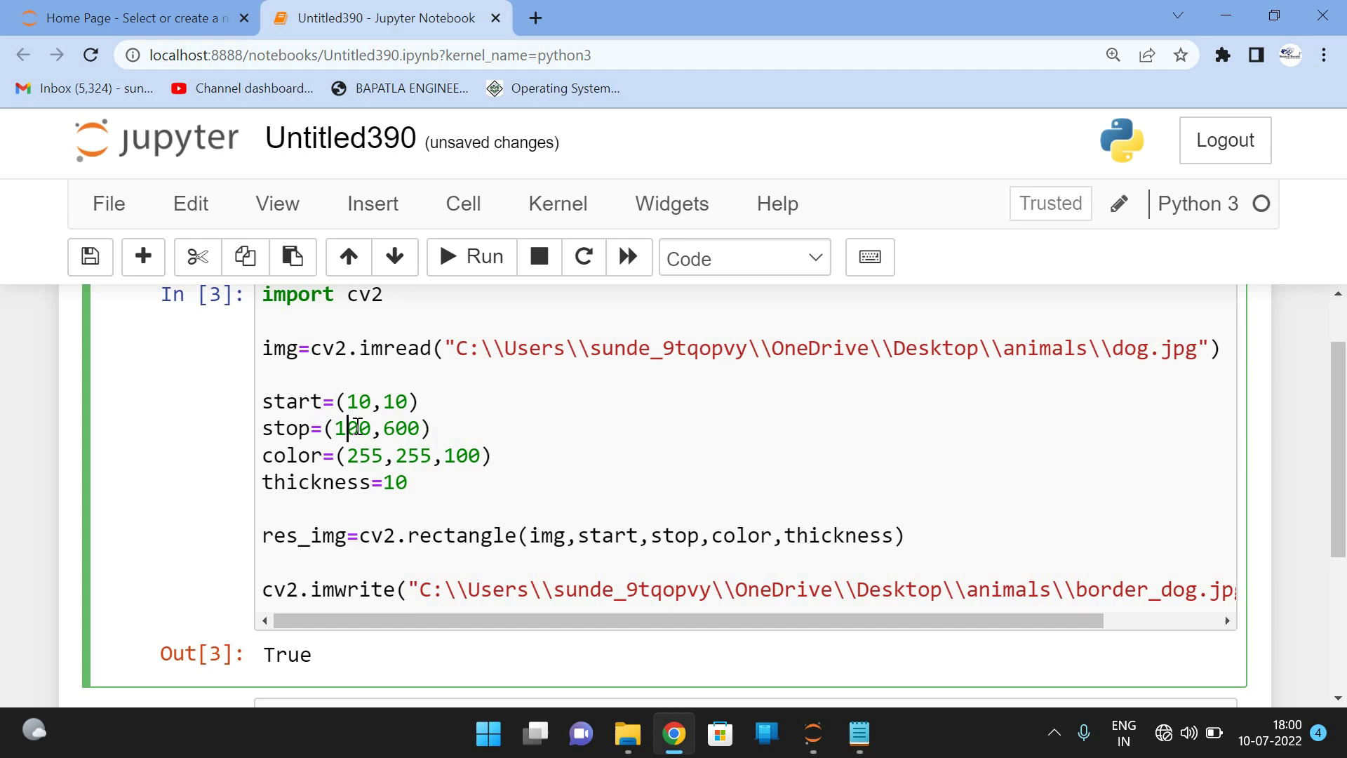
pyautogui.write('1')
pyautogui.press('Right')
pyautogui.press('Right')
pyautogui.press('Left')
pyautogui.press('BackSpace')
pyautogui.write('9')
# Set the stop y value to 590 and rerun the cell to resave border_dog.jpg
pyautogui.press('Right')
pyautogui.press('Right')
pyautogui.press('BackSpace')
pyautogui.press('BackSpace')
pyautogui.write('50')
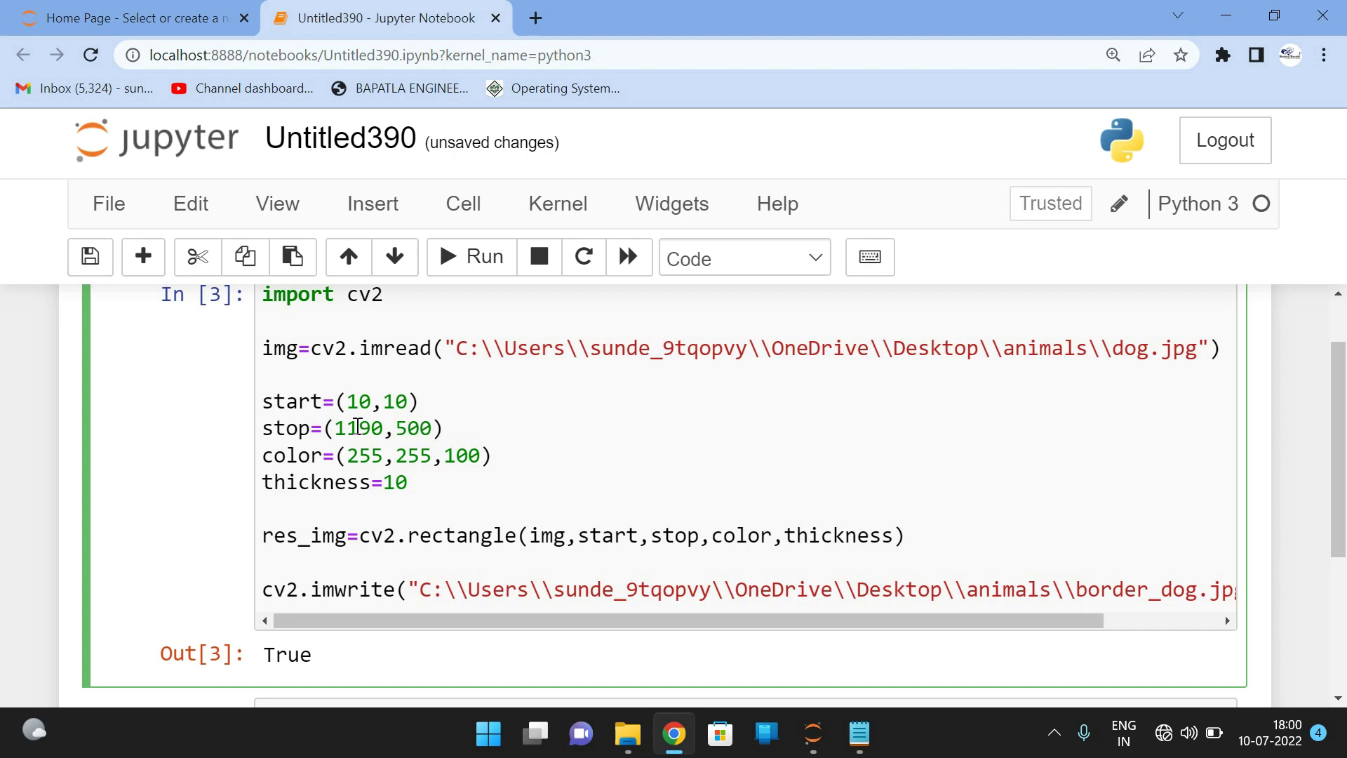
pyautogui.press('BackSpace')
pyautogui.write('9')
pyautogui.hotkey('shift', 'Return')
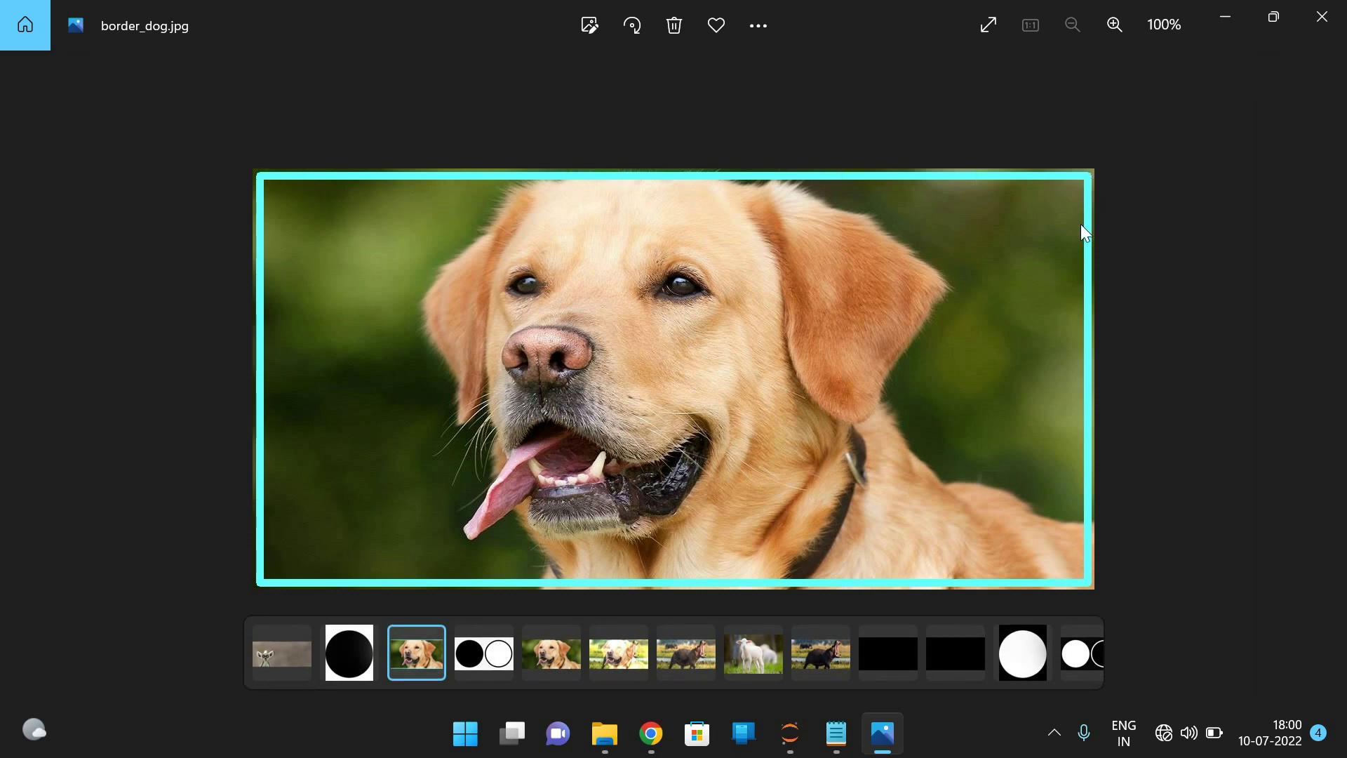
pyautogui.hotkey('alt', 'Tab')
pyautogui.hotkey('alt', 'Tab')
# Change the rectangle start point to (50,50)
pyautogui.click(651, 733)
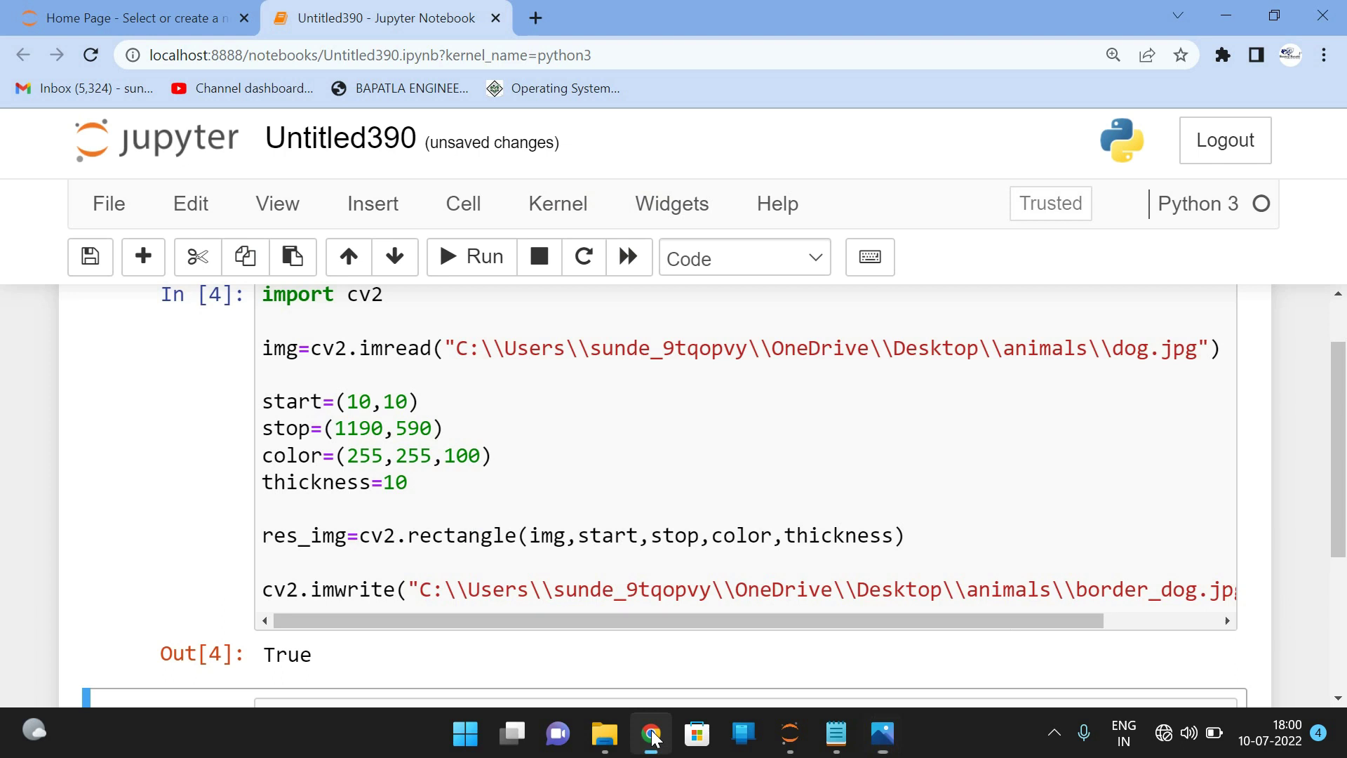
pyautogui.click(359, 400)
pyautogui.press('BackSpace')
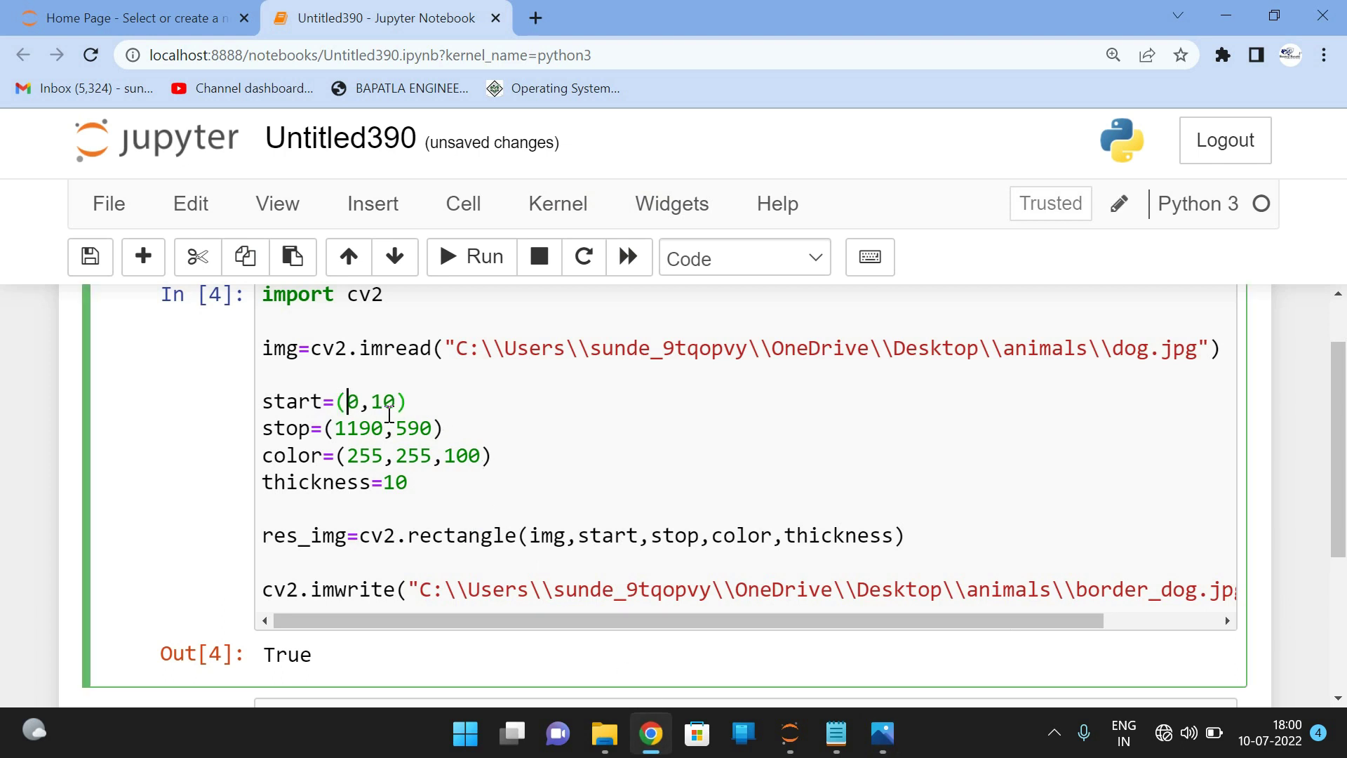
pyautogui.write('4')
pyautogui.press('BackSpace')
pyautogui.write('5')
pyautogui.press('Right')
pyautogui.press('Right')
pyautogui.press('BackSpace')
pyautogui.write('5')
# Set the stop point to (1150,550) and rerun the cell
pyautogui.press('BackSpace')
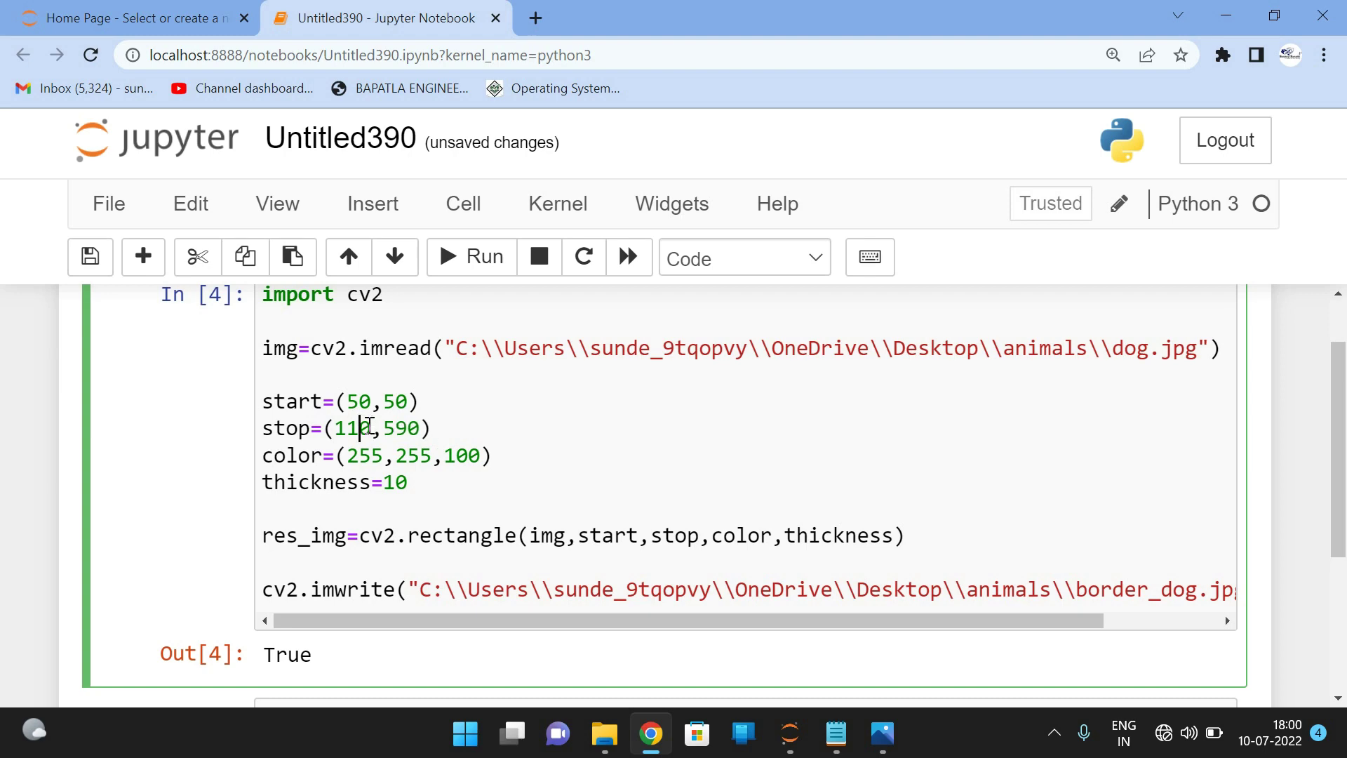
pyautogui.write('5')
pyautogui.click(411, 427)
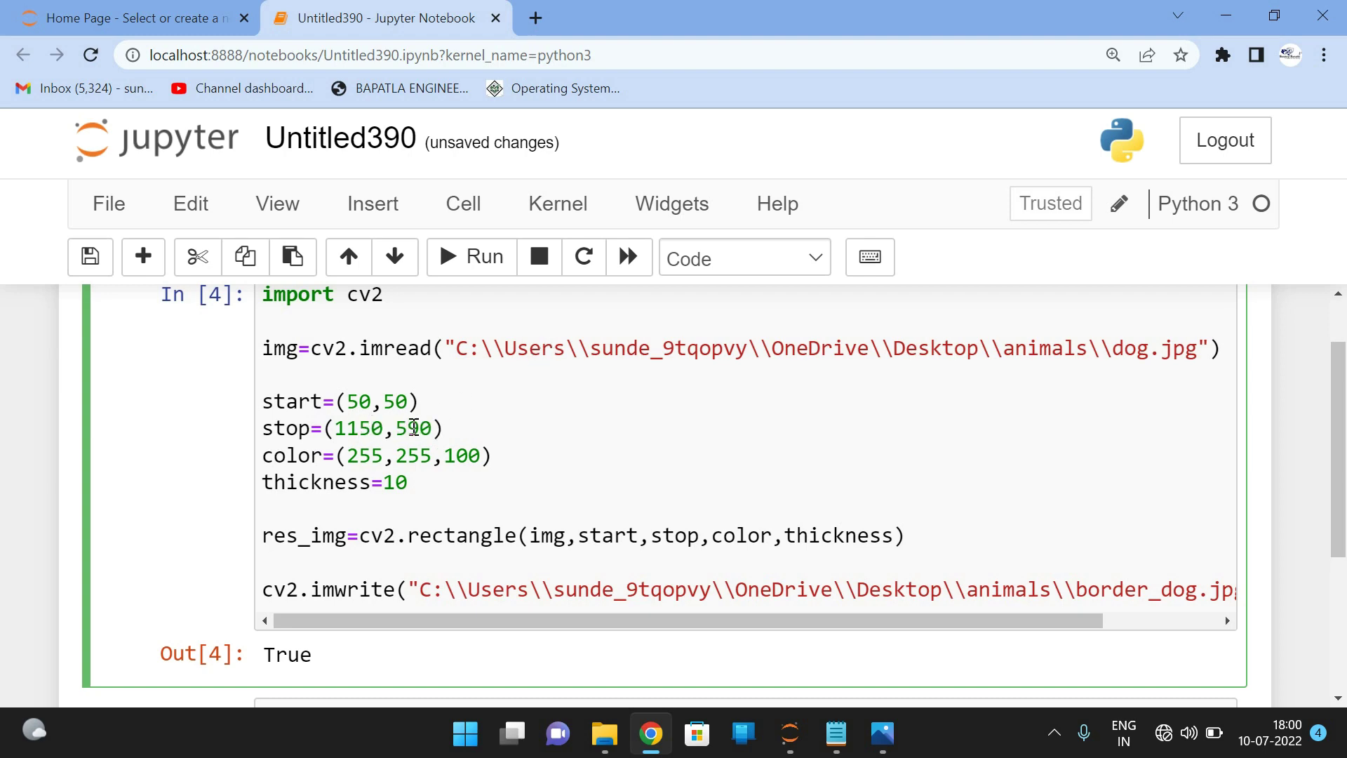
pyautogui.press('BackSpace')
pyautogui.write('5')
pyautogui.hotkey('shift', 'Return')
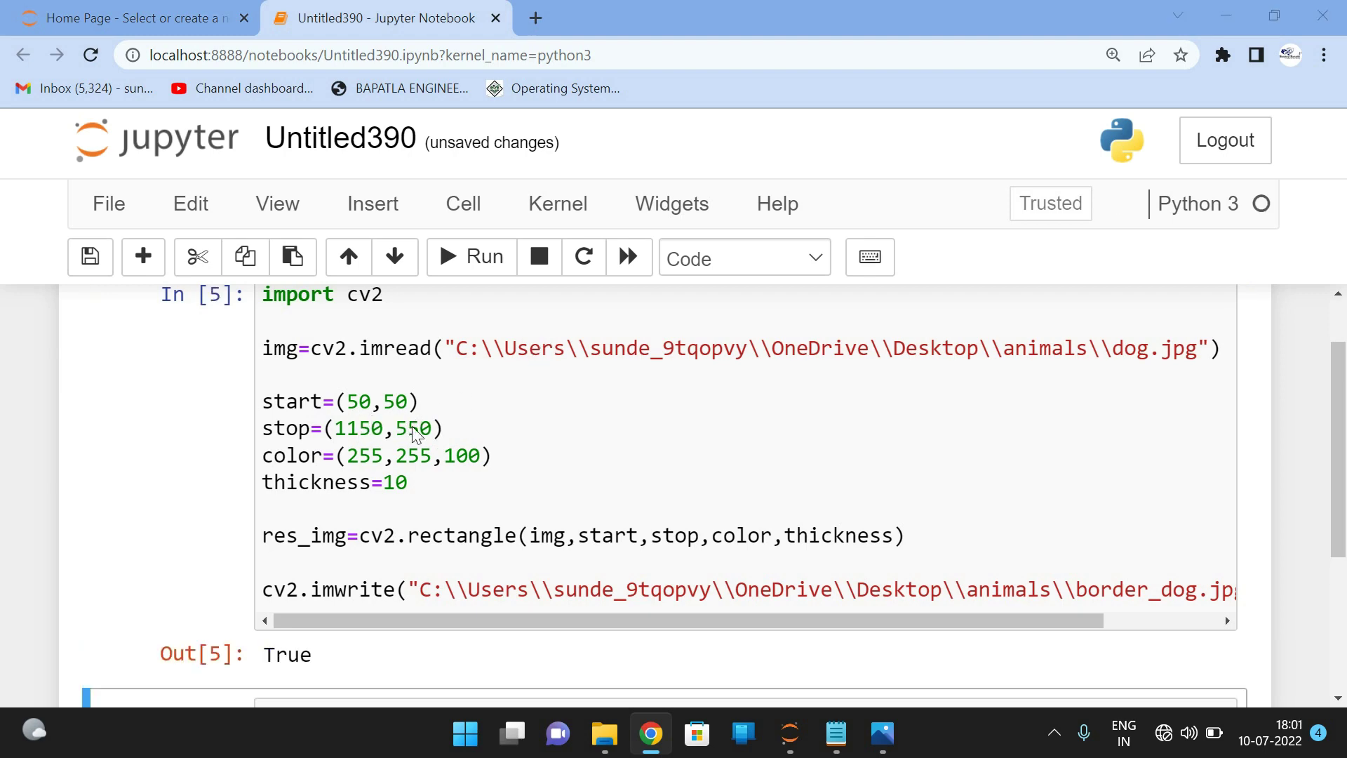
pyautogui.hotkey('alt', 'Tab')
pyautogui.click(1322, 17)
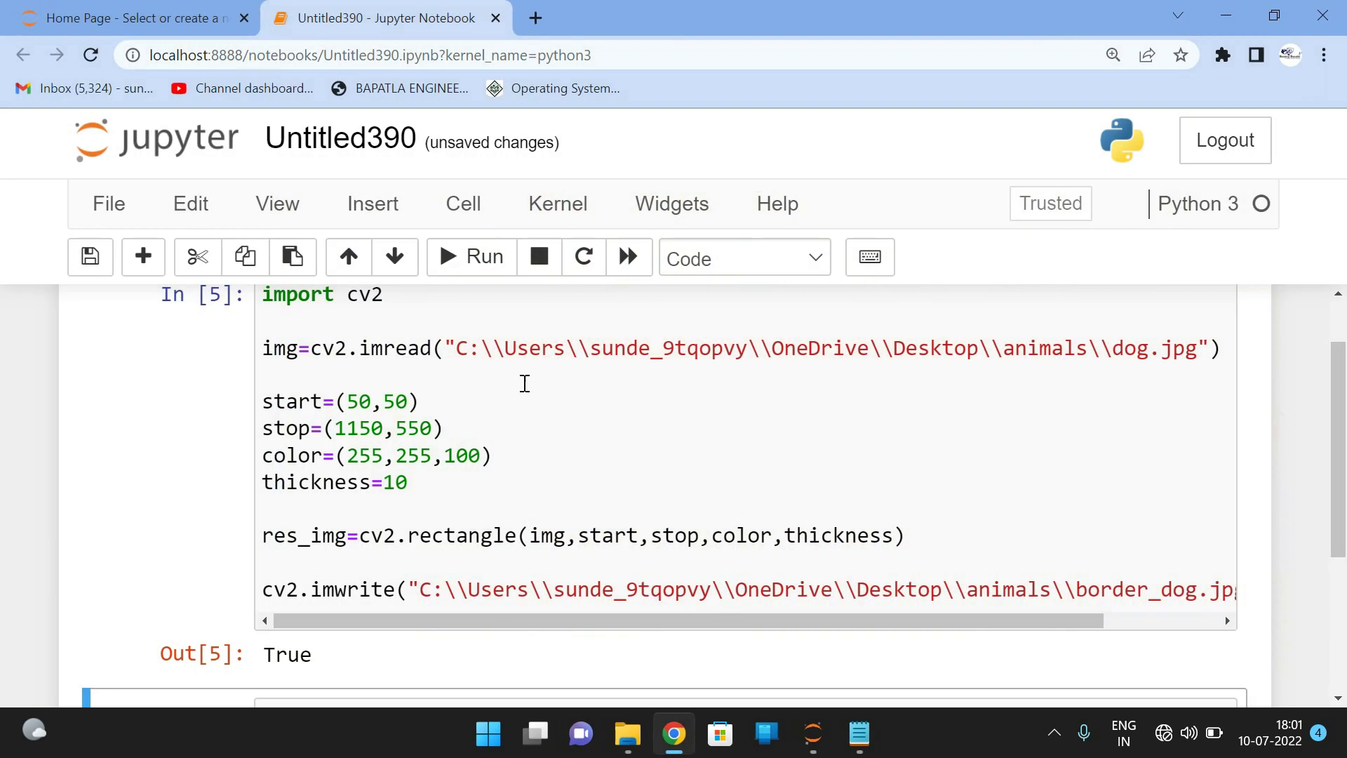
pyautogui.hotkey('alt', 'Tab')
# Open border_dog.jpg in Photos, compare it with dog.jpg several times, then close Photos
pyautogui.doubleClick(556, 223)
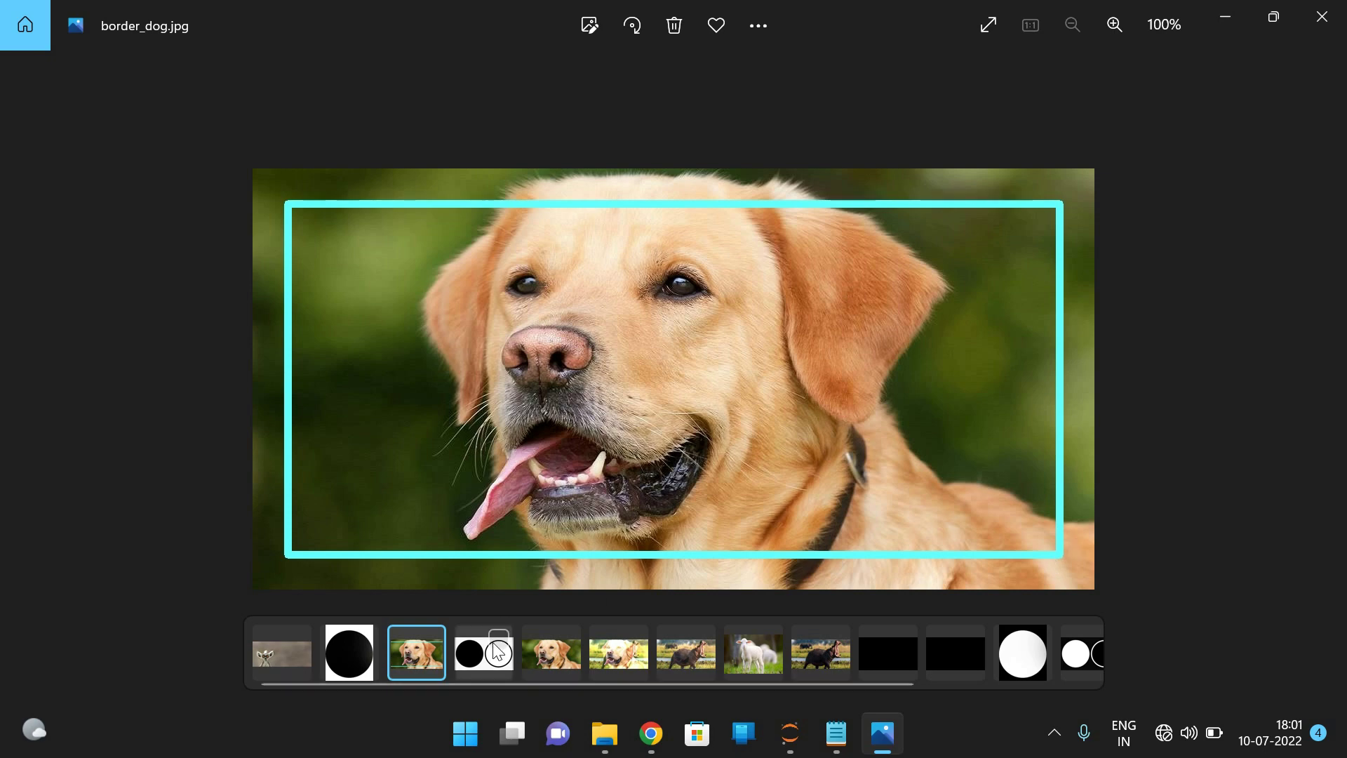
pyautogui.click(566, 639)
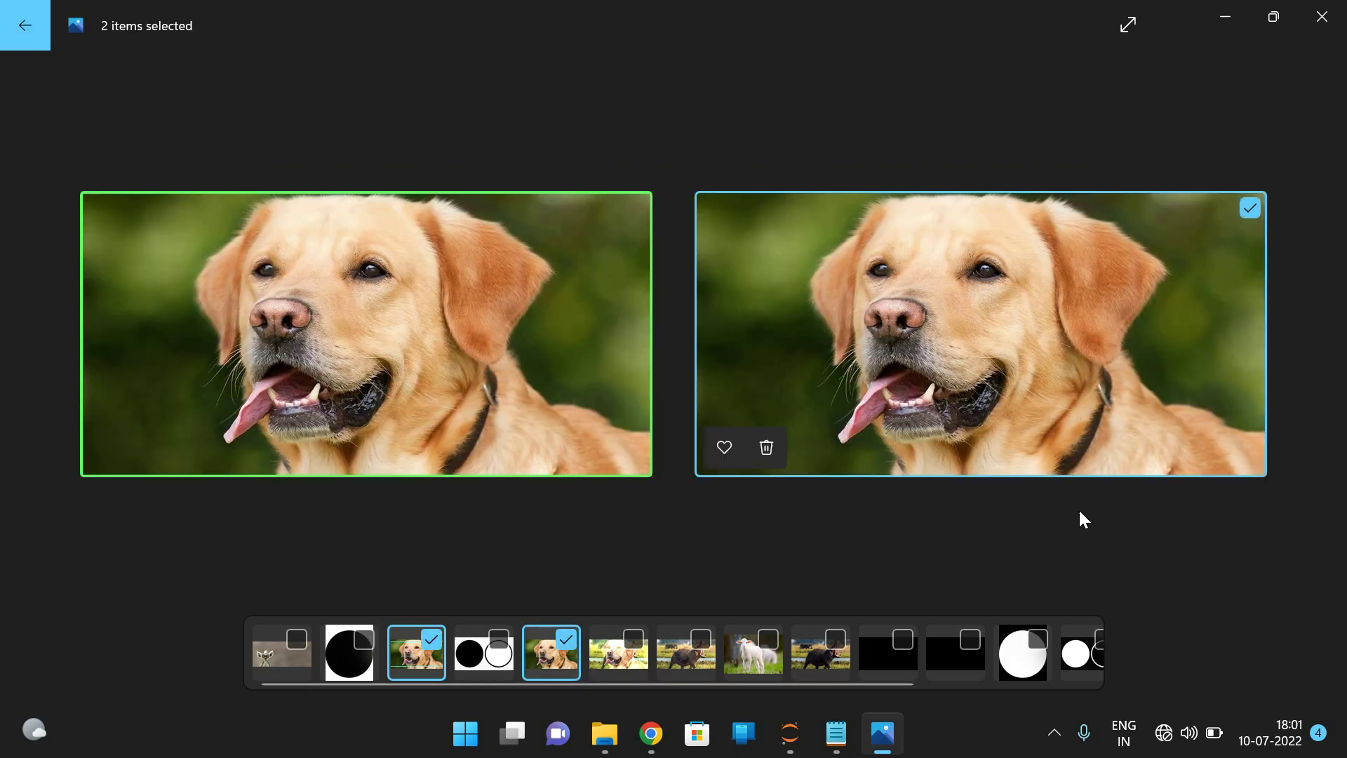
pyautogui.click(431, 639)
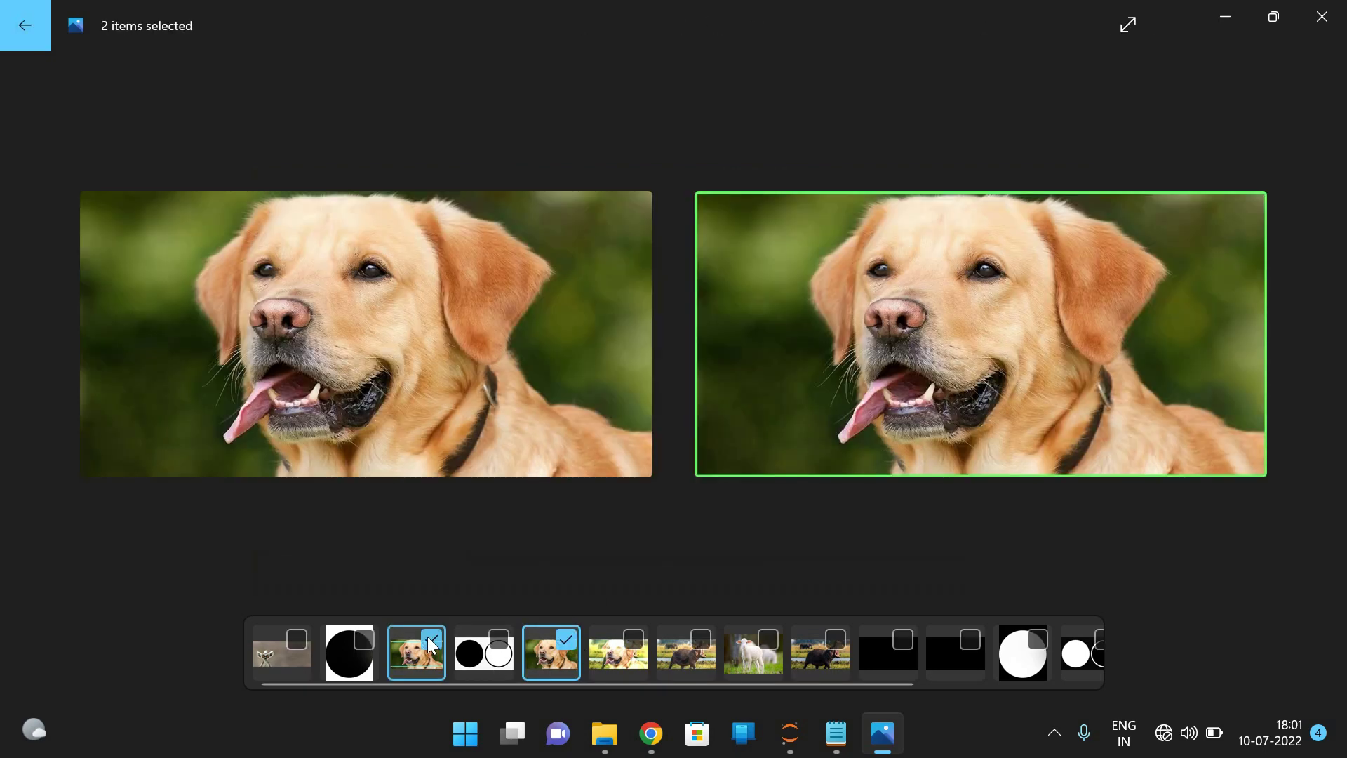
pyautogui.click(430, 644)
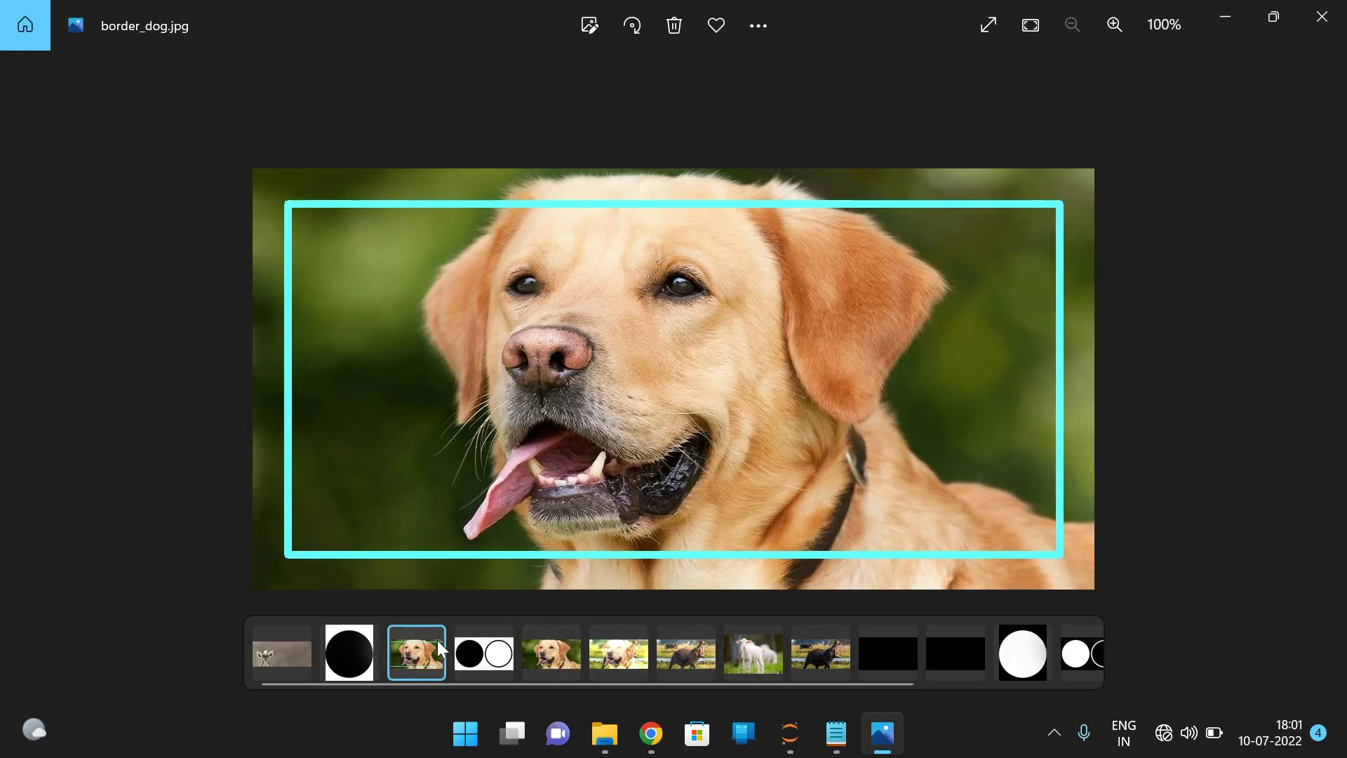
pyautogui.click(566, 639)
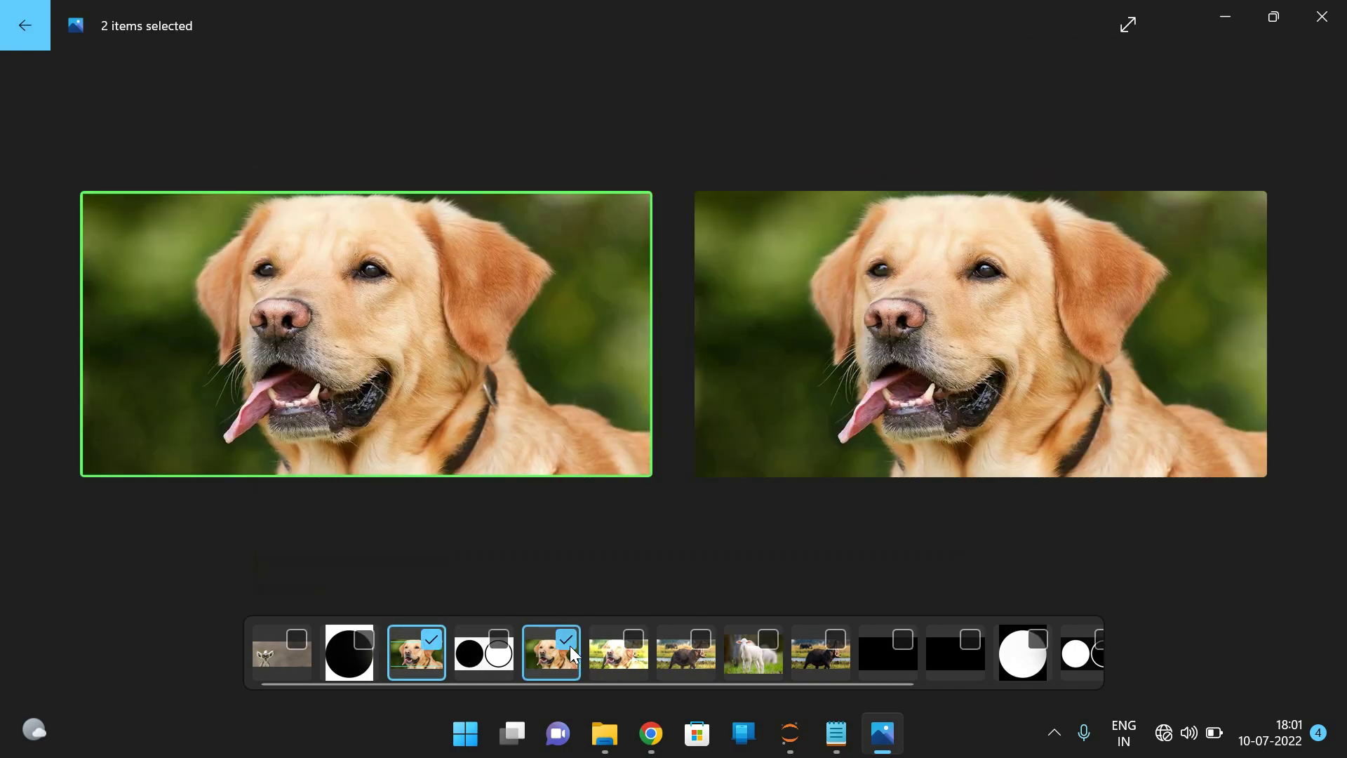
pyautogui.click(1322, 16)
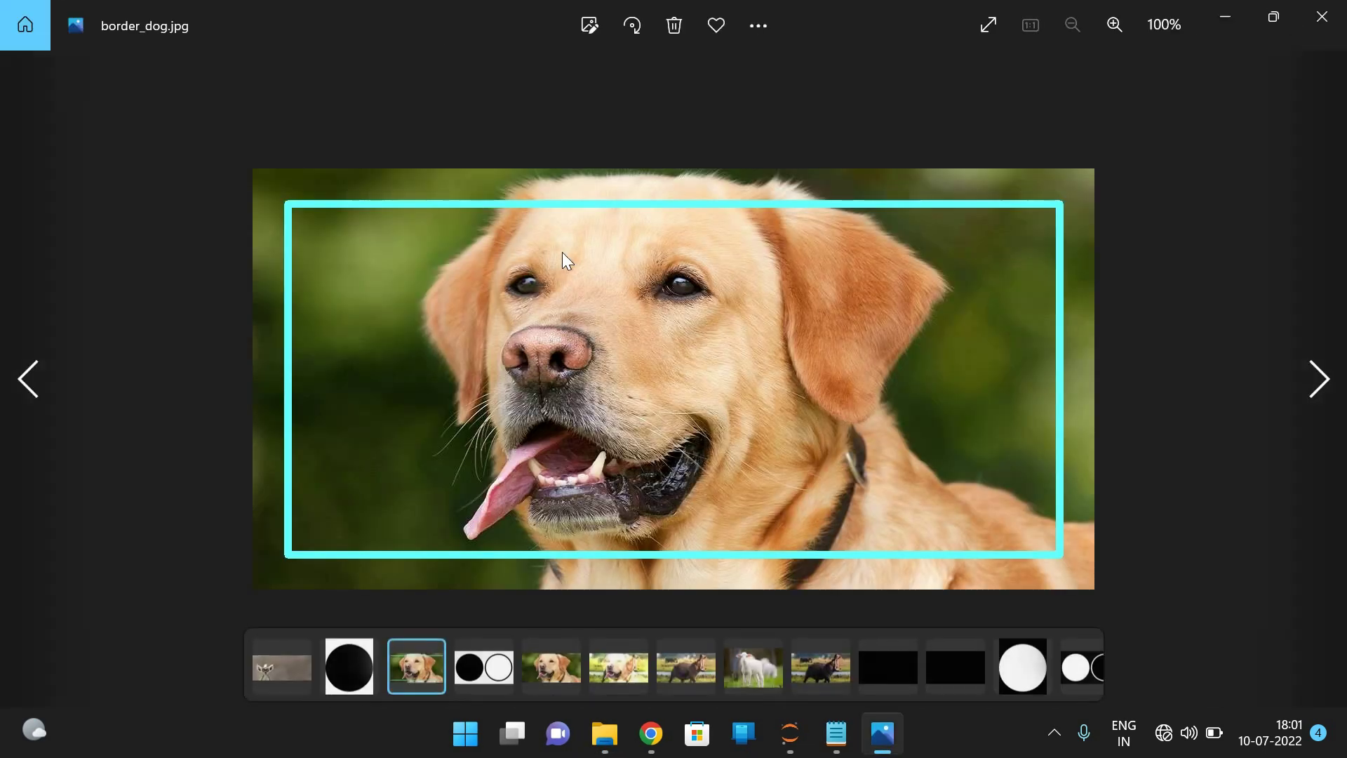
pyautogui.click(566, 639)
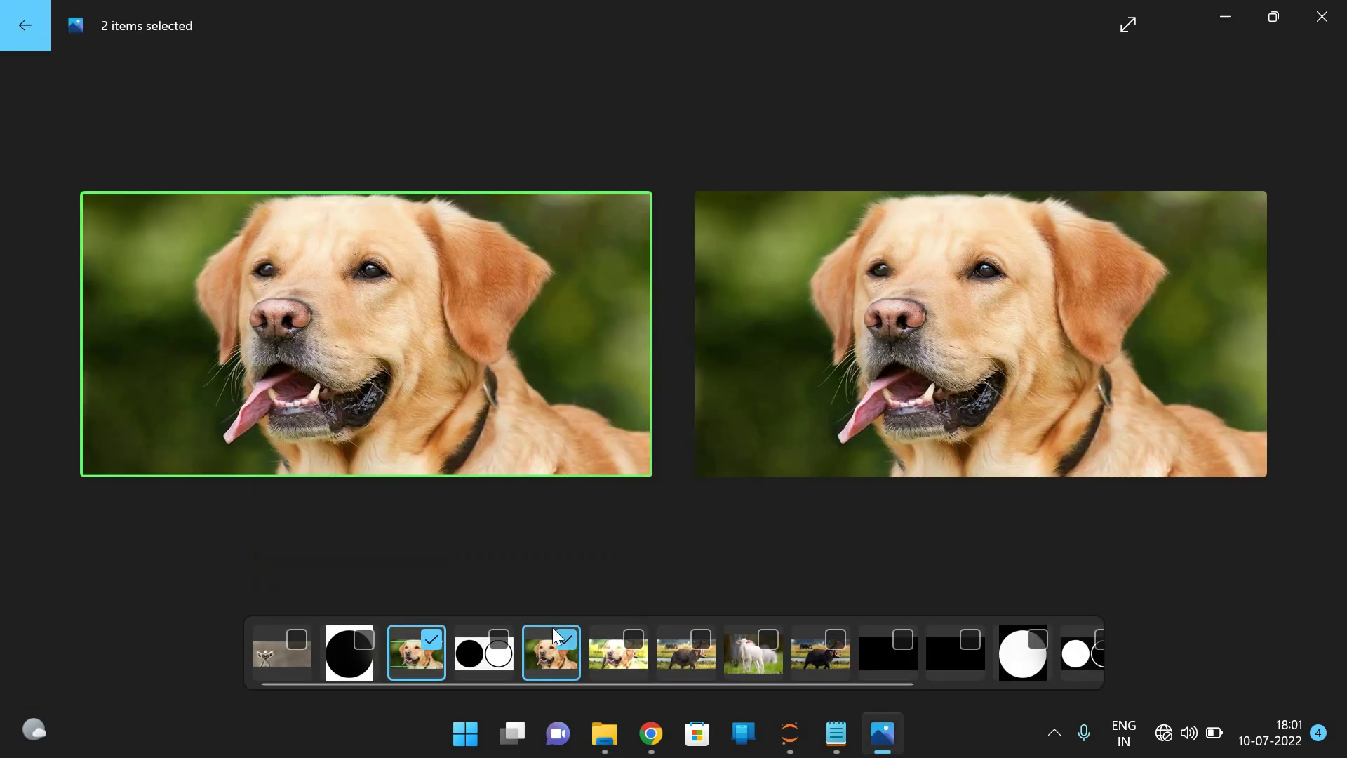
pyautogui.click(537, 642)
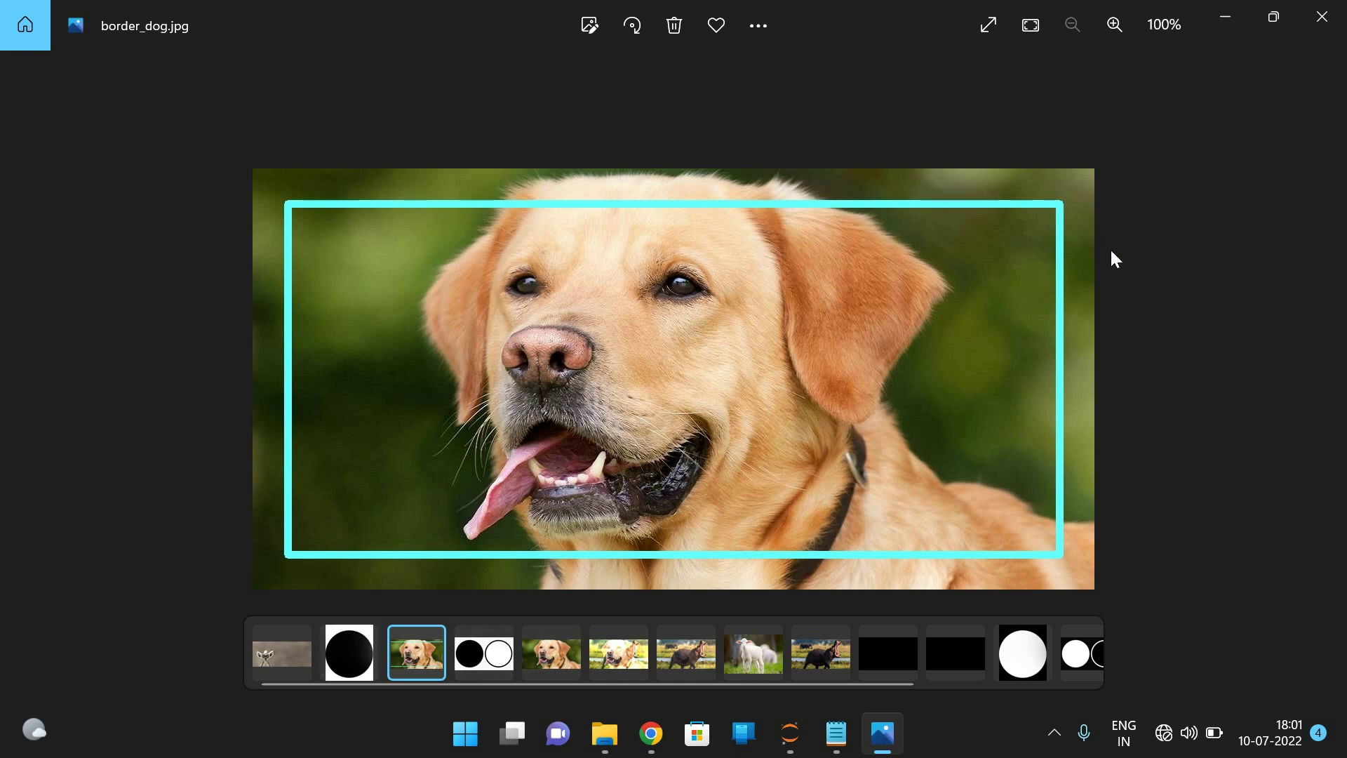
pyautogui.click(1322, 17)
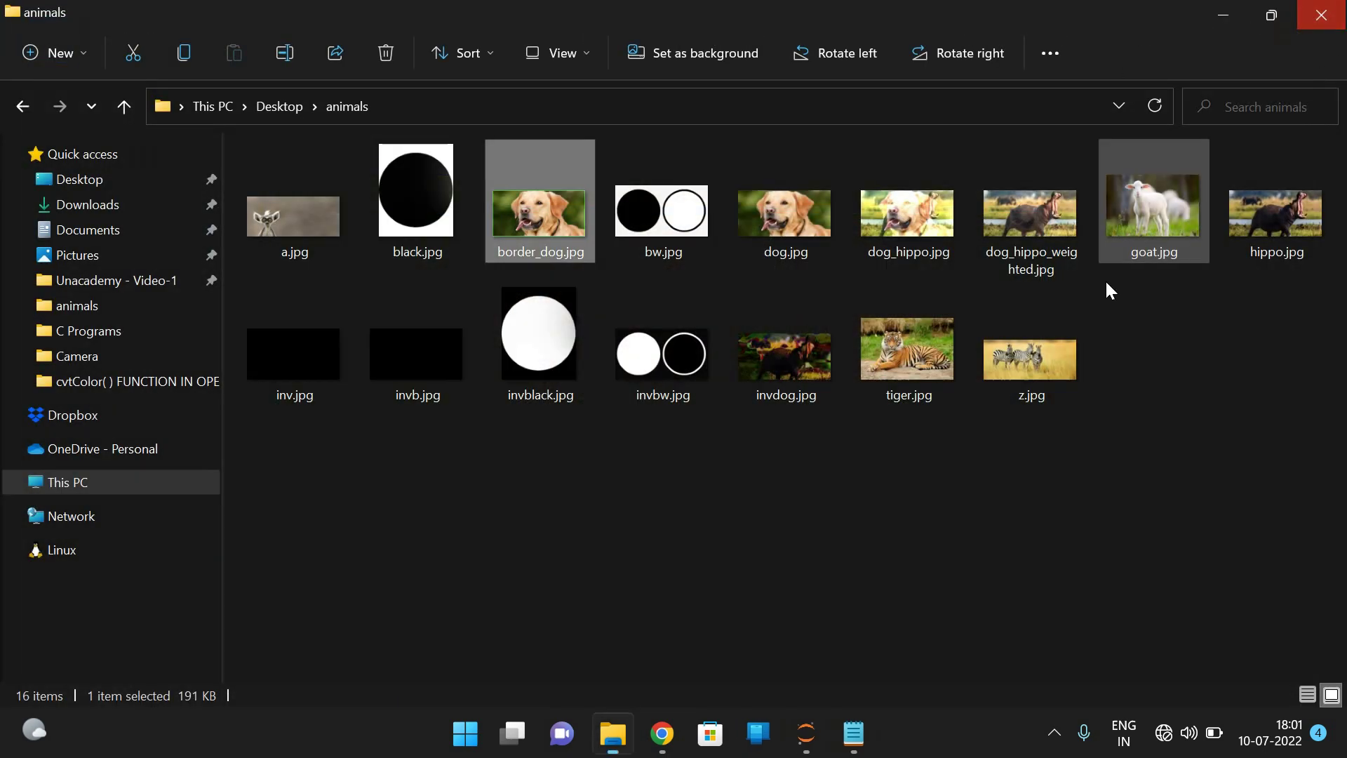
# Change the rectangle thickness from 10 to 100 and rerun the cell
pyautogui.hotkey('alt', 'Tab')
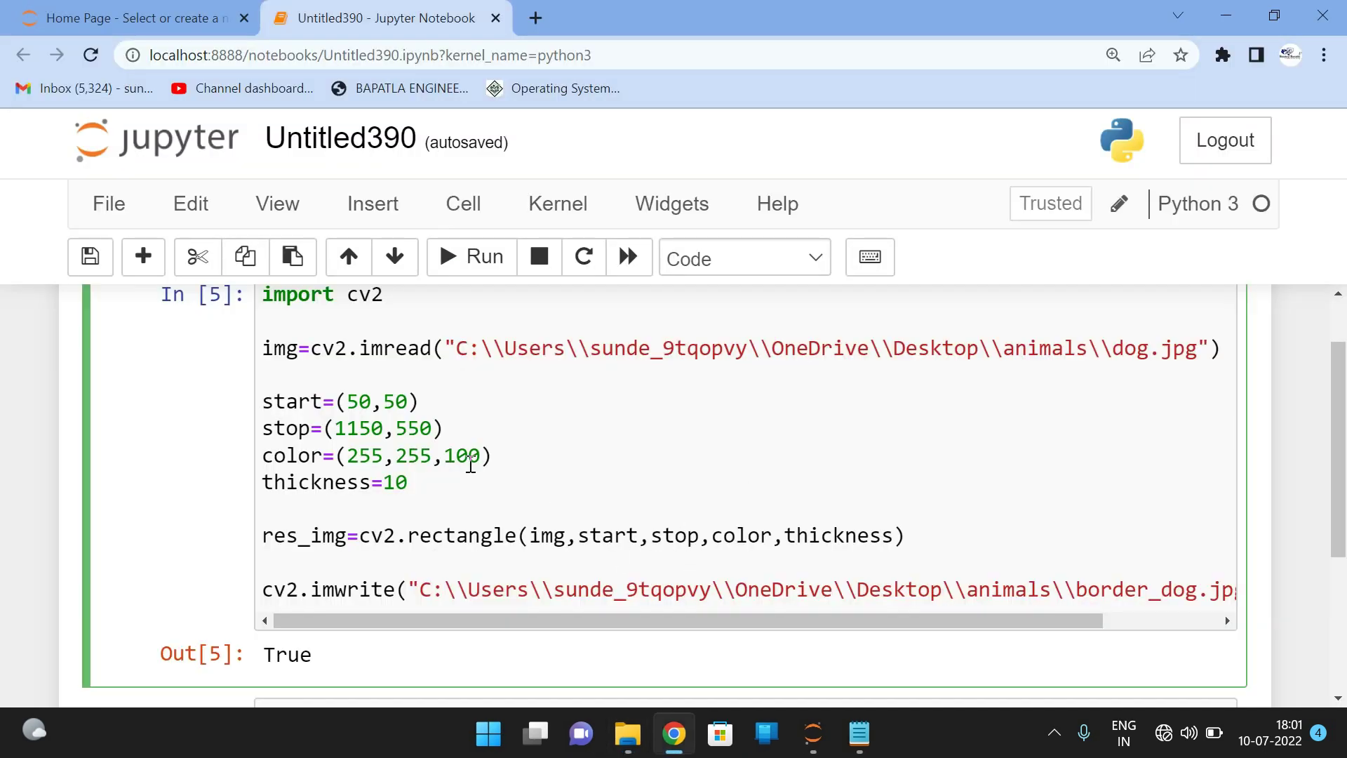
pyautogui.click(431, 480)
pyautogui.write('0')
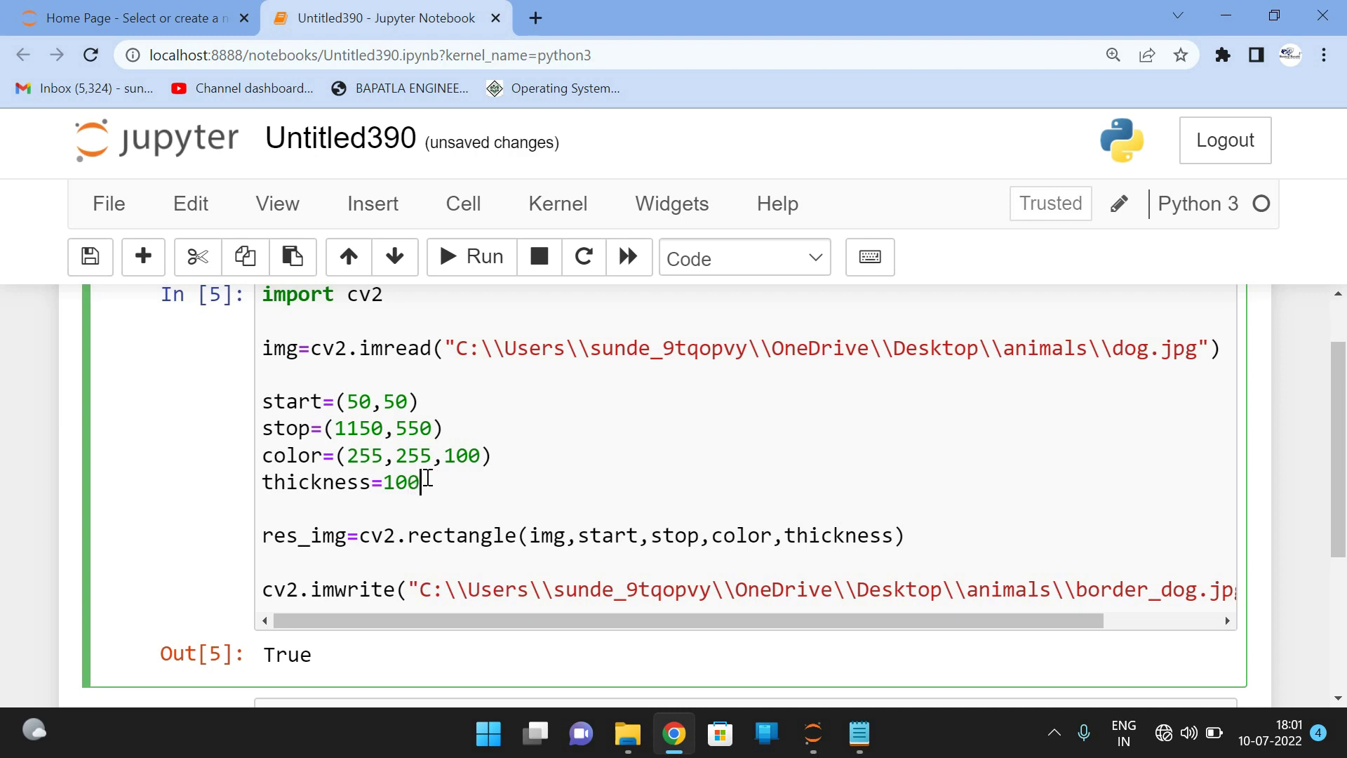
pyautogui.hotkey('shift', 'Return')
# Check border_dog.jpg's thick cyan border in Photos, then return to the notebook
pyautogui.hotkey('alt', 'Tab')
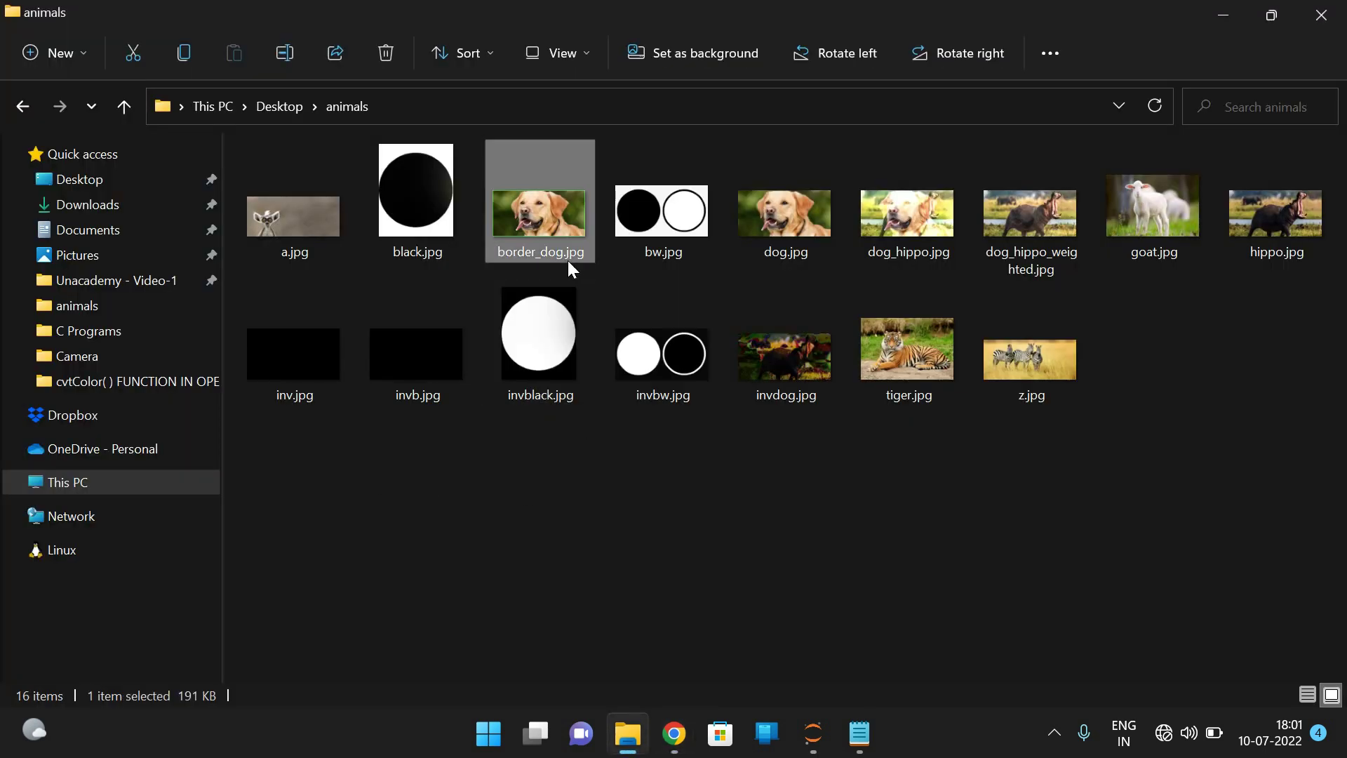
pyautogui.doubleClick(567, 261)
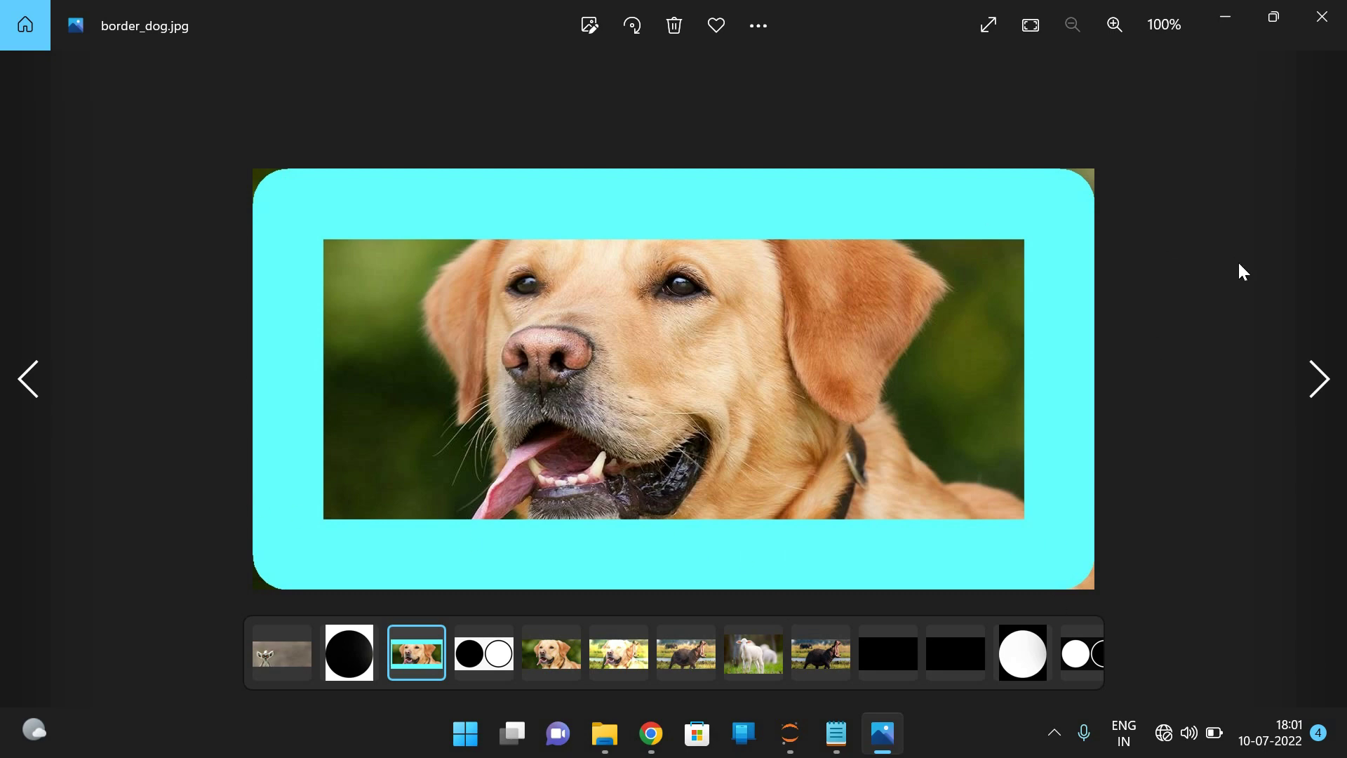
pyautogui.click(1328, 21)
pyautogui.hotkey('alt', 'Tab')
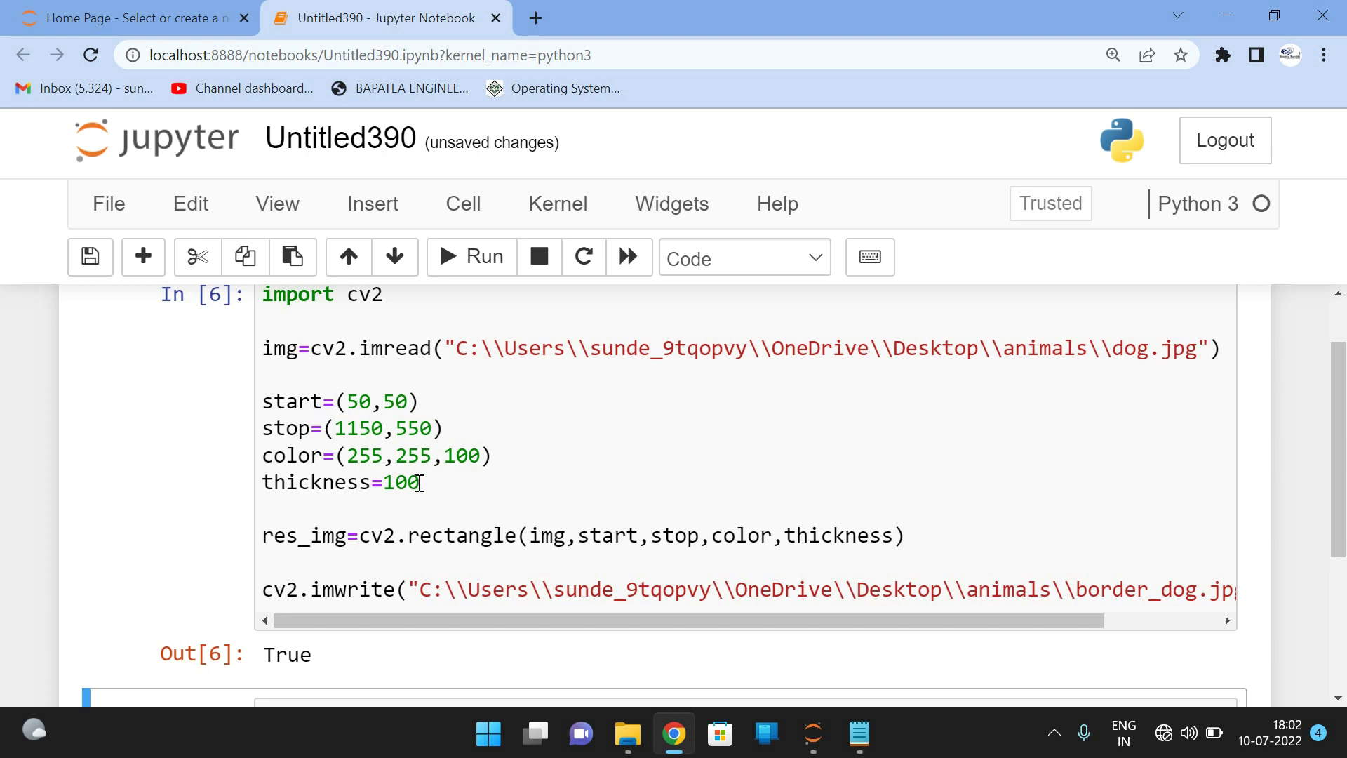
# Change the rectangle thickness from 100 to 50
pyautogui.moveTo(543, 537); pyautogui.dragTo(913, 537)
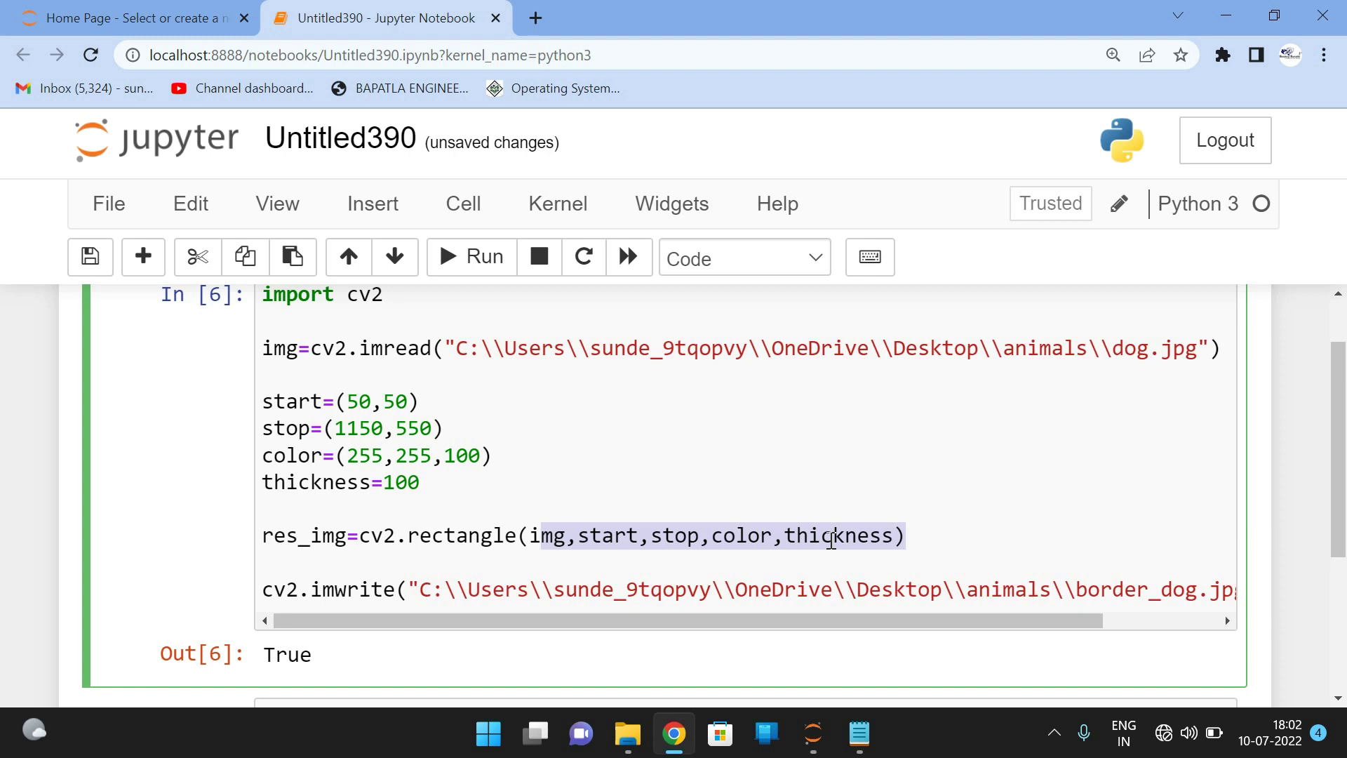
pyautogui.hotkey('alt', 'Tab')
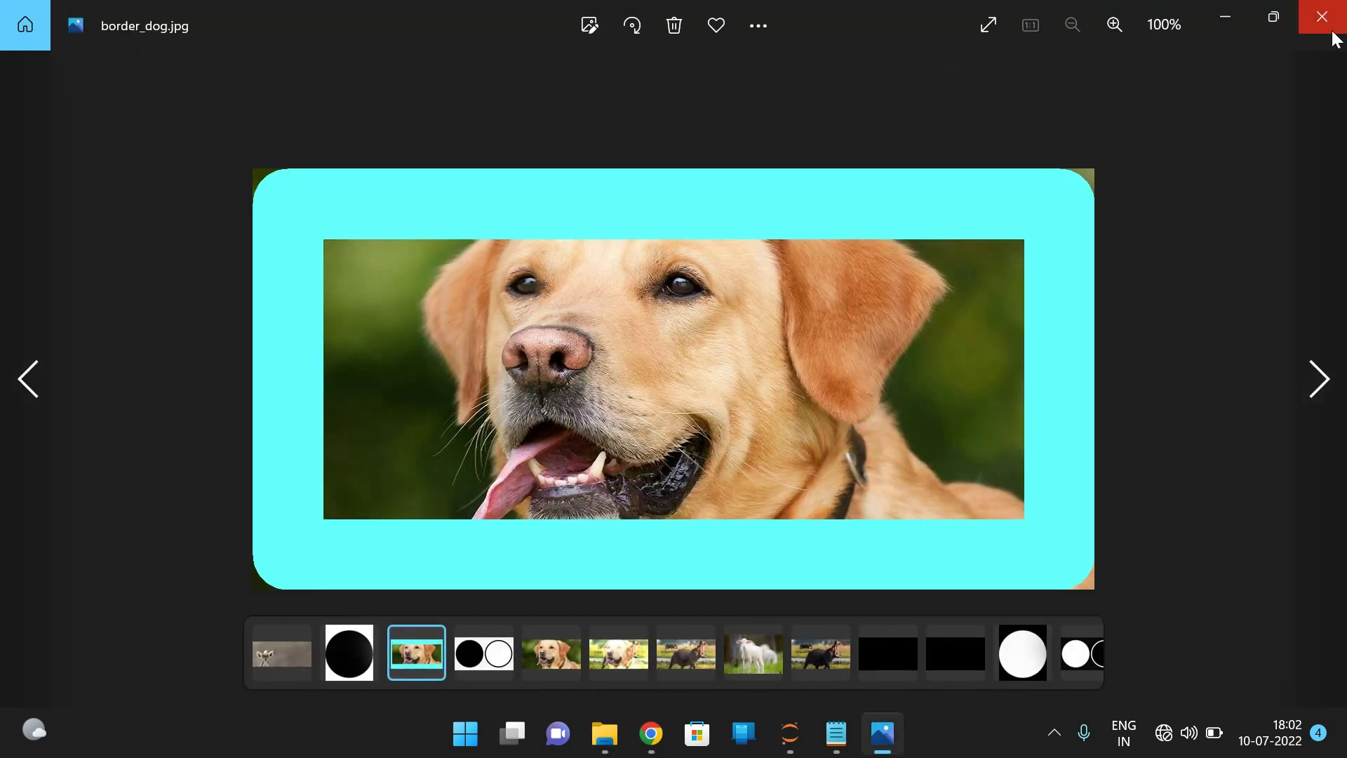
pyautogui.click(1332, 21)
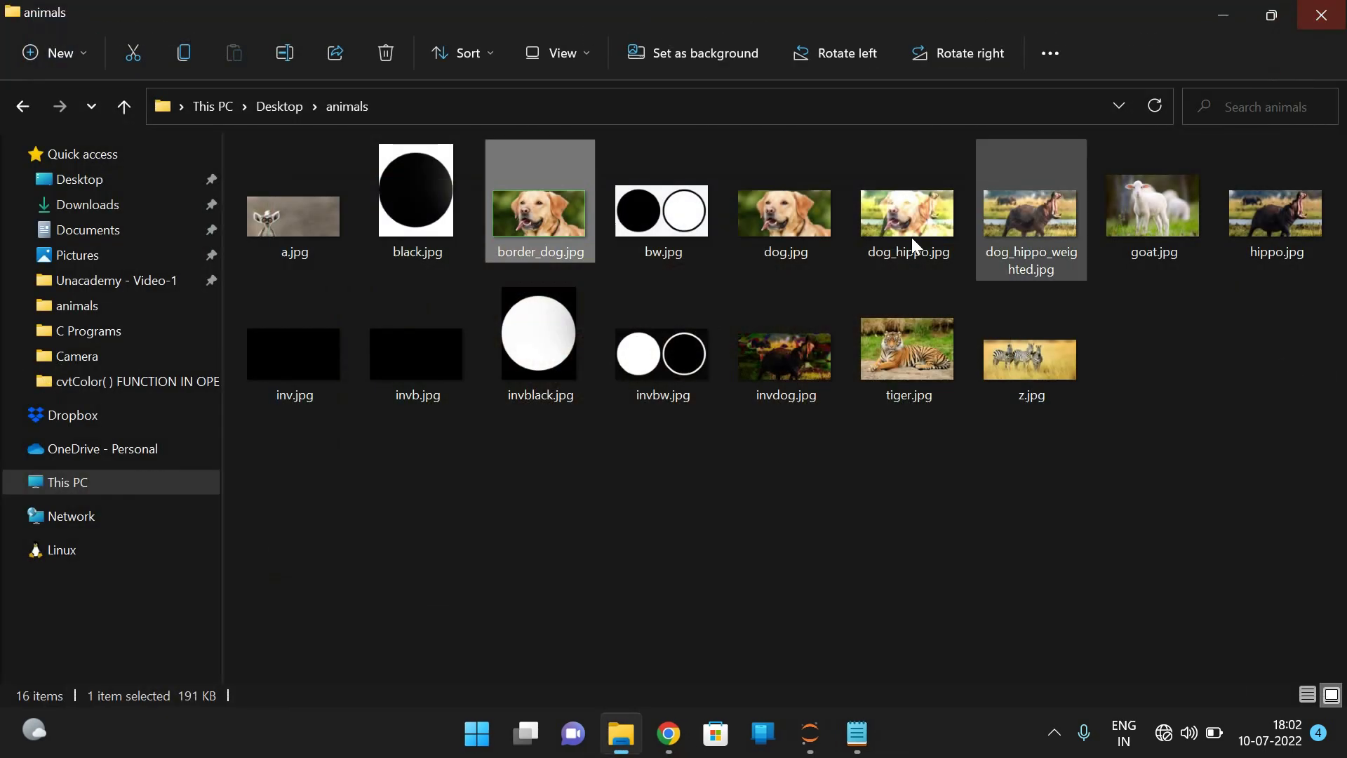
pyautogui.hotkey('alt', 'Tab')
pyautogui.click(421, 482)
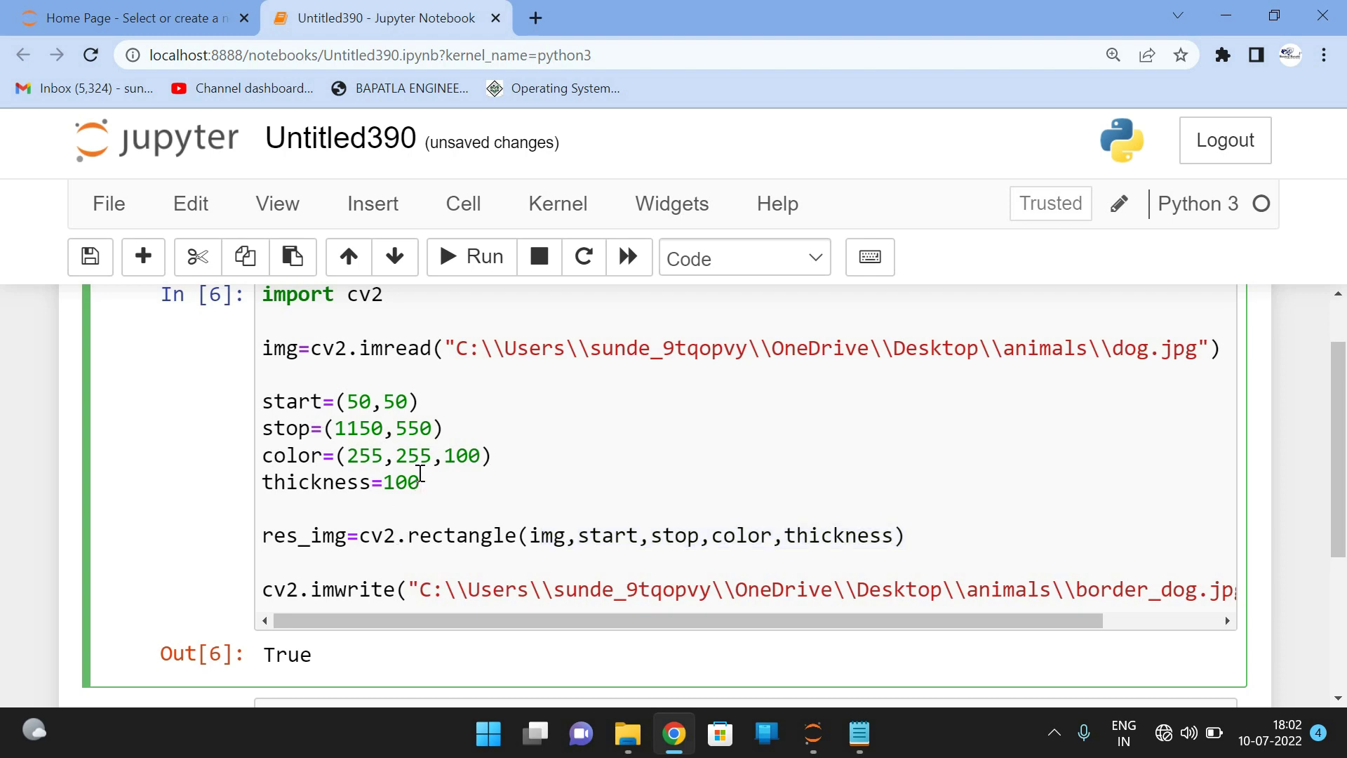
pyautogui.press('BackSpace')
pyautogui.press('BackSpace')
pyautogui.press('BackSpace')
pyautogui.write('50')
# Rerun the cell, preview border_dog.jpg in Photos, then close Photos and the animals folder
pyautogui.hotkey('alt', 'Tab')
pyautogui.doubleClick(519, 197)
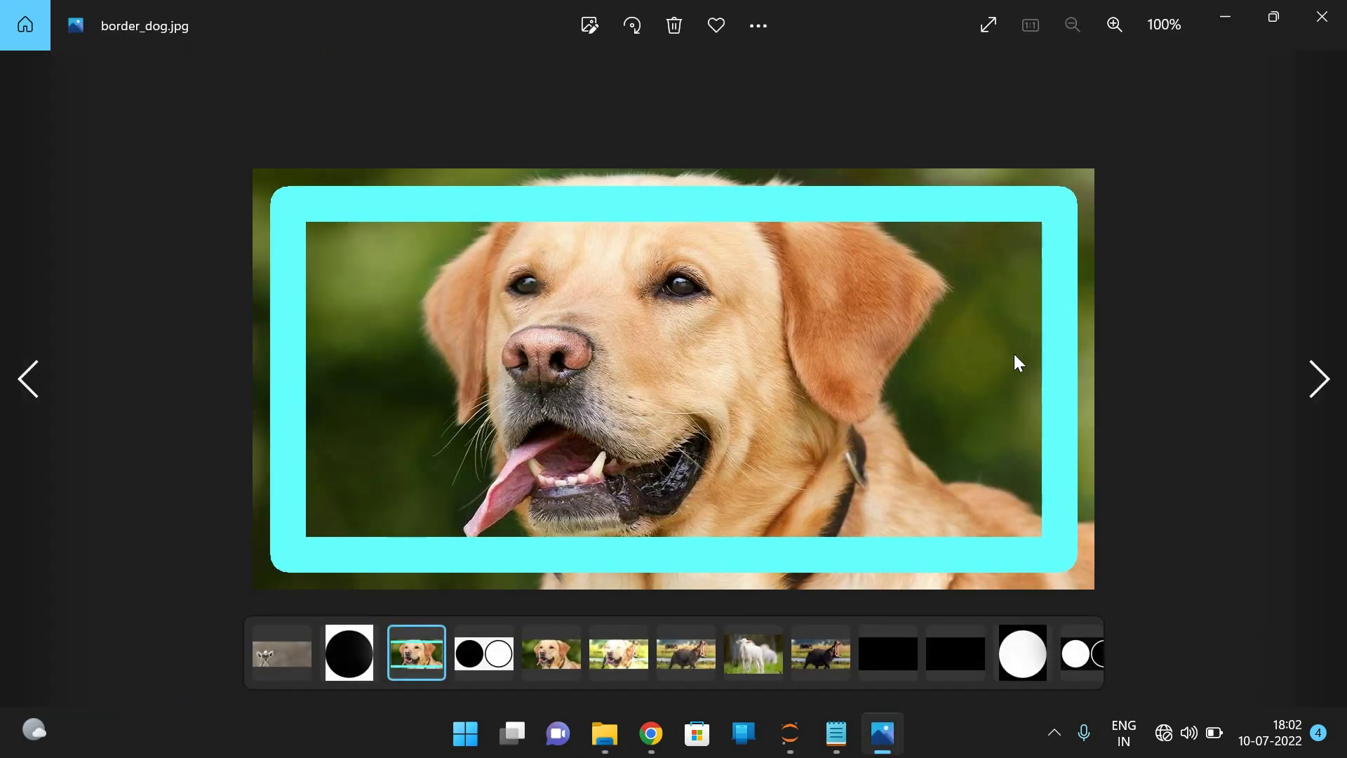
pyautogui.click(1321, 19)
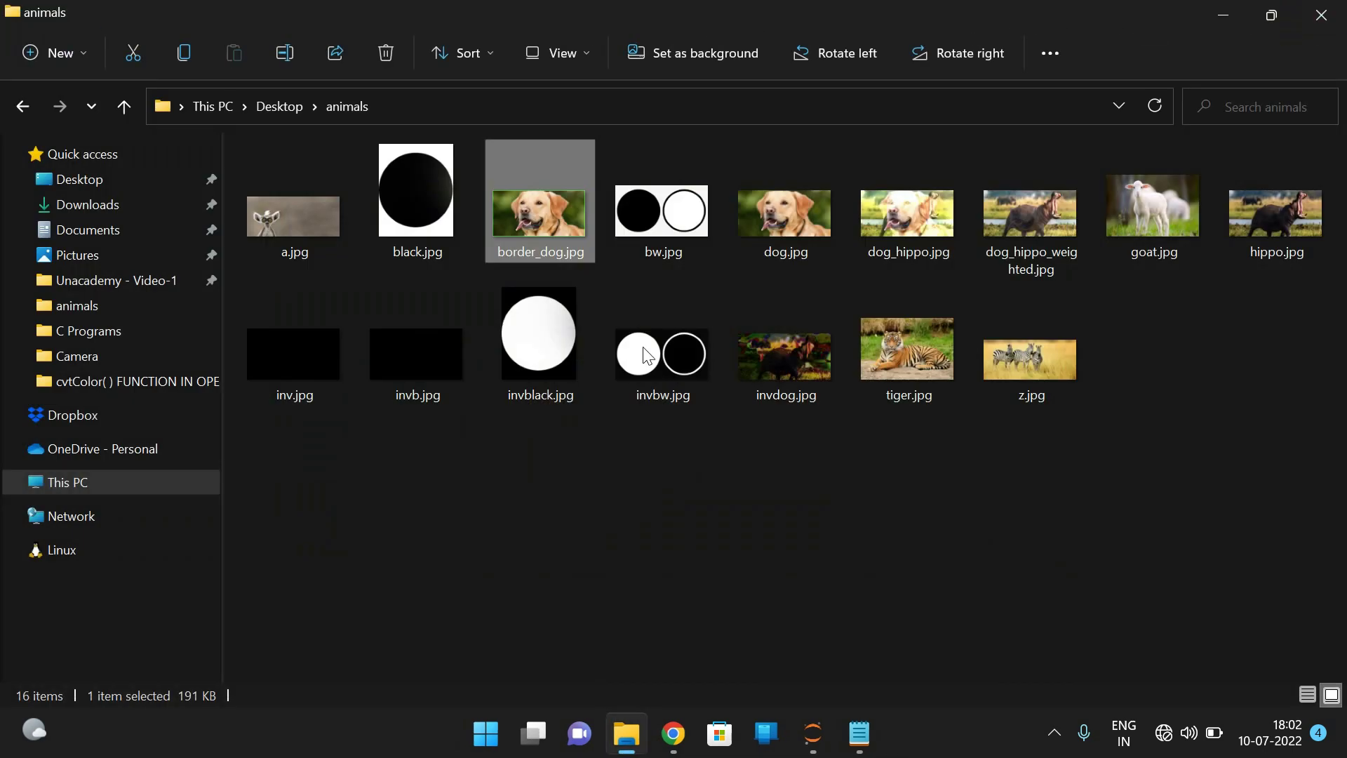
pyautogui.click(1321, 12)
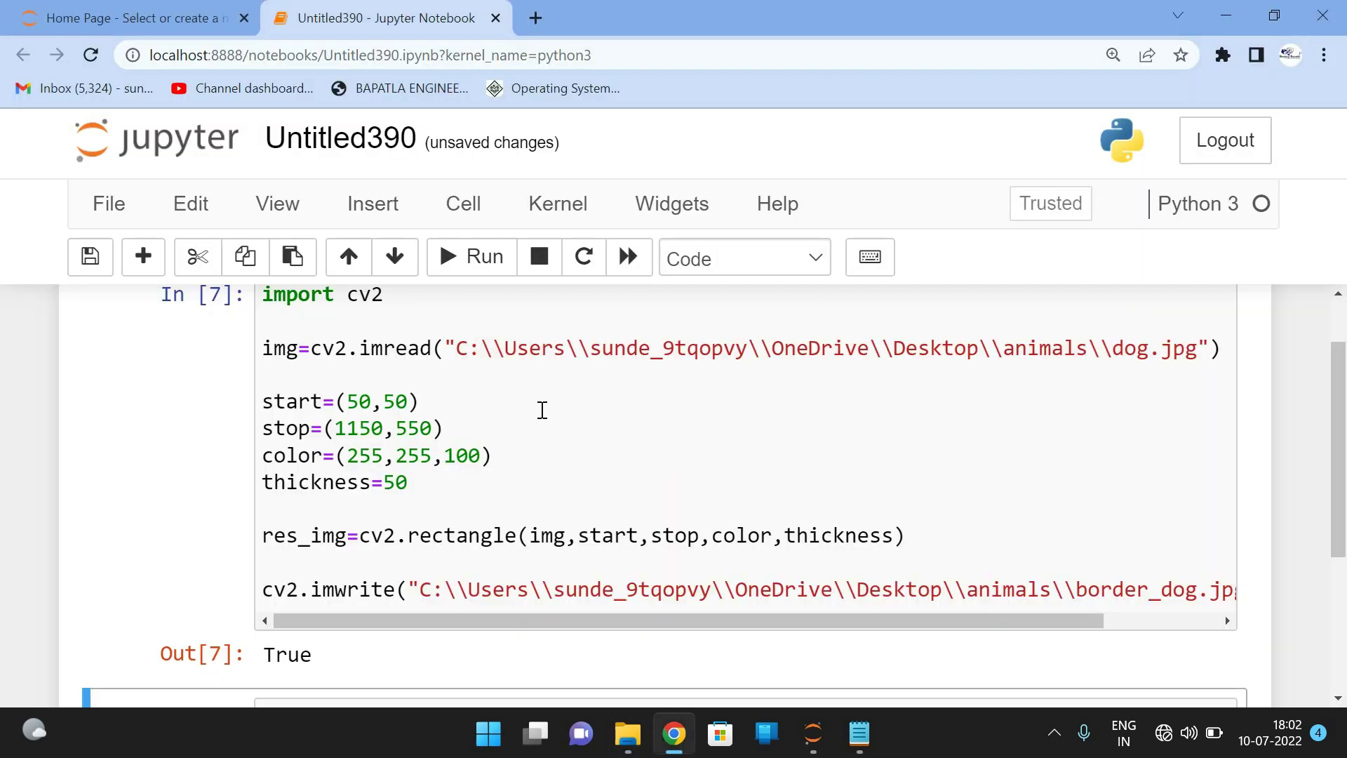